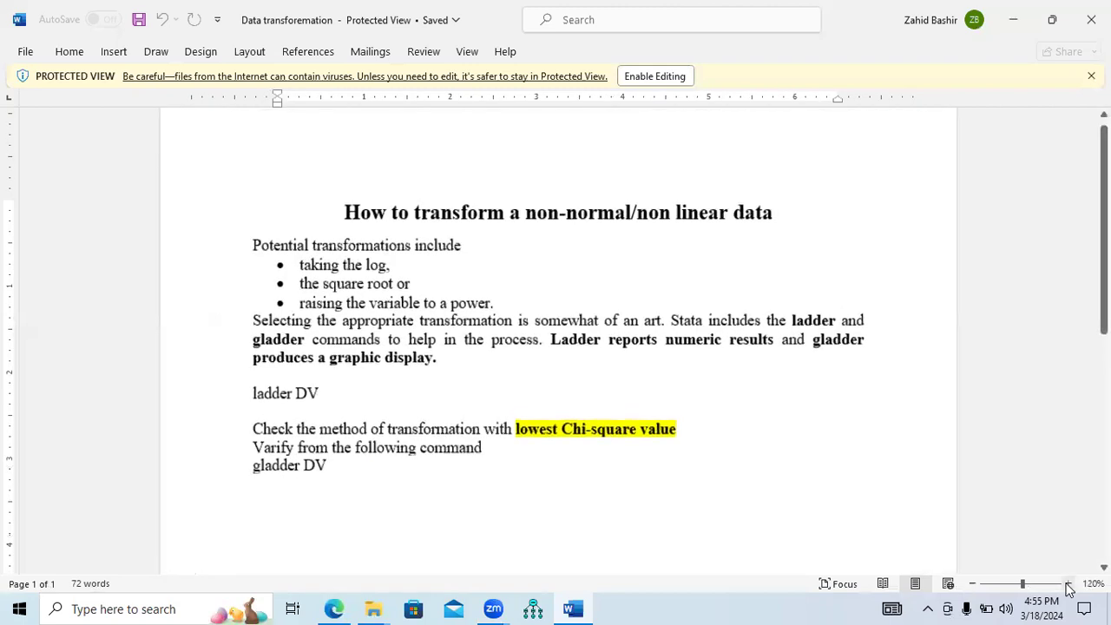
# Read through the notes on transforming non-normal data, from the potential transformations to the ladder and gladder commands and the ladder DV syntax
pyautogui.click(1068, 584)
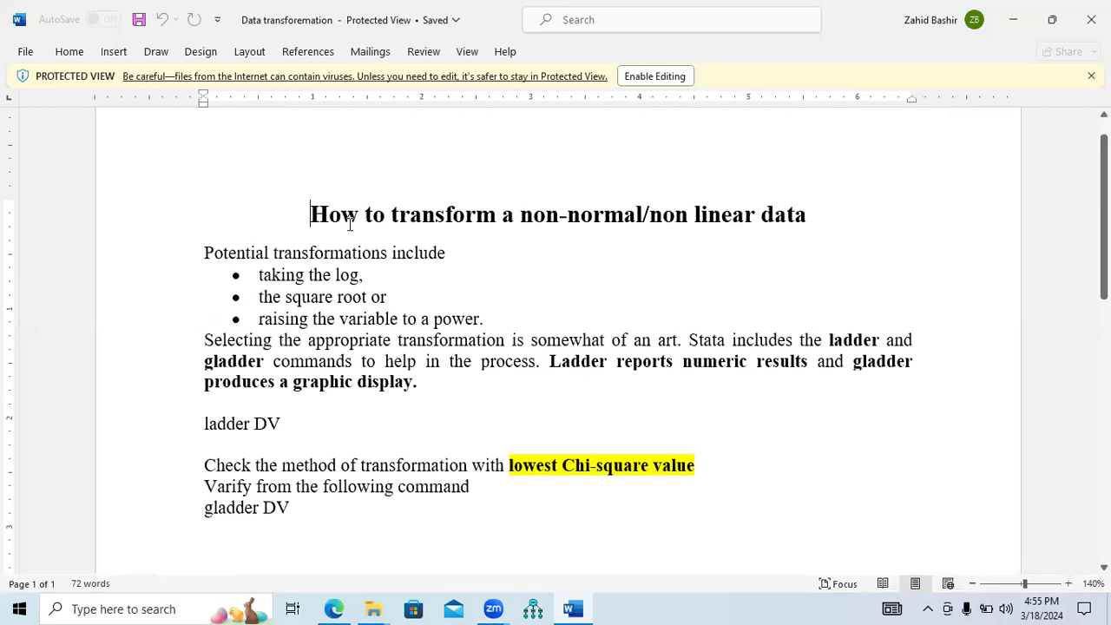
pyautogui.moveTo(310, 214); pyautogui.dragTo(502, 221)
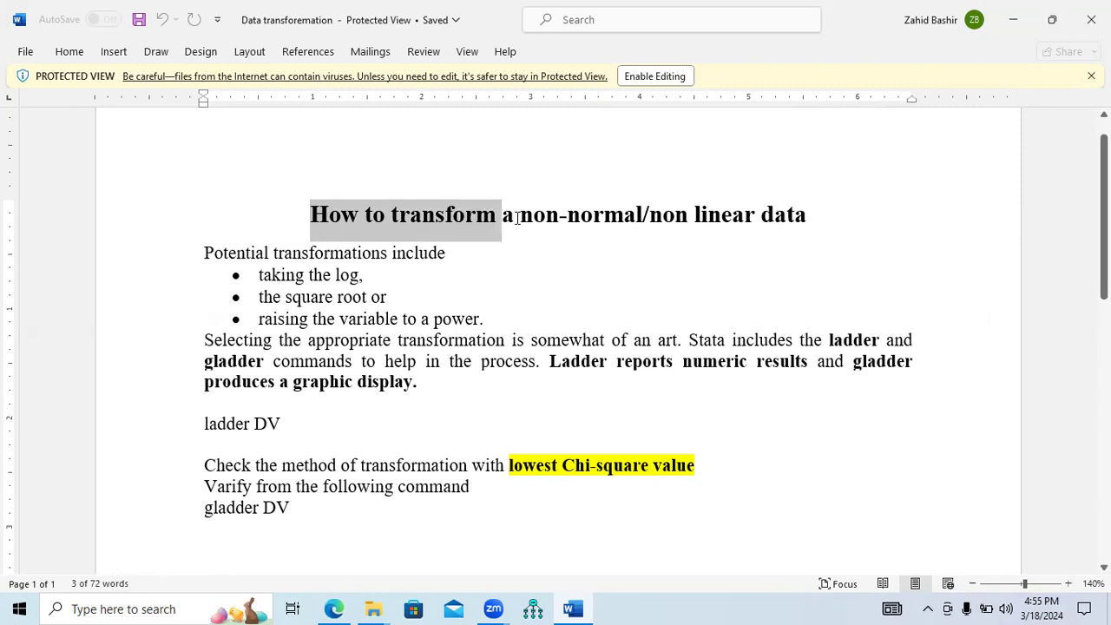
pyautogui.moveTo(518, 217); pyautogui.dragTo(806, 230)
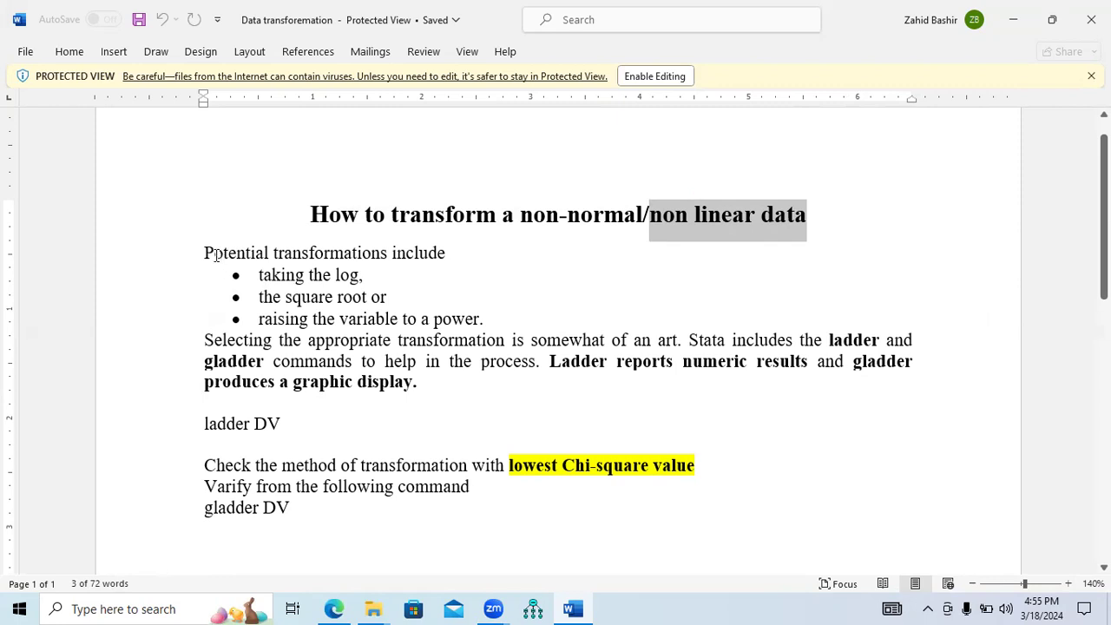
pyautogui.moveTo(206, 254); pyautogui.dragTo(454, 255)
pyautogui.tripleClick(345, 275)
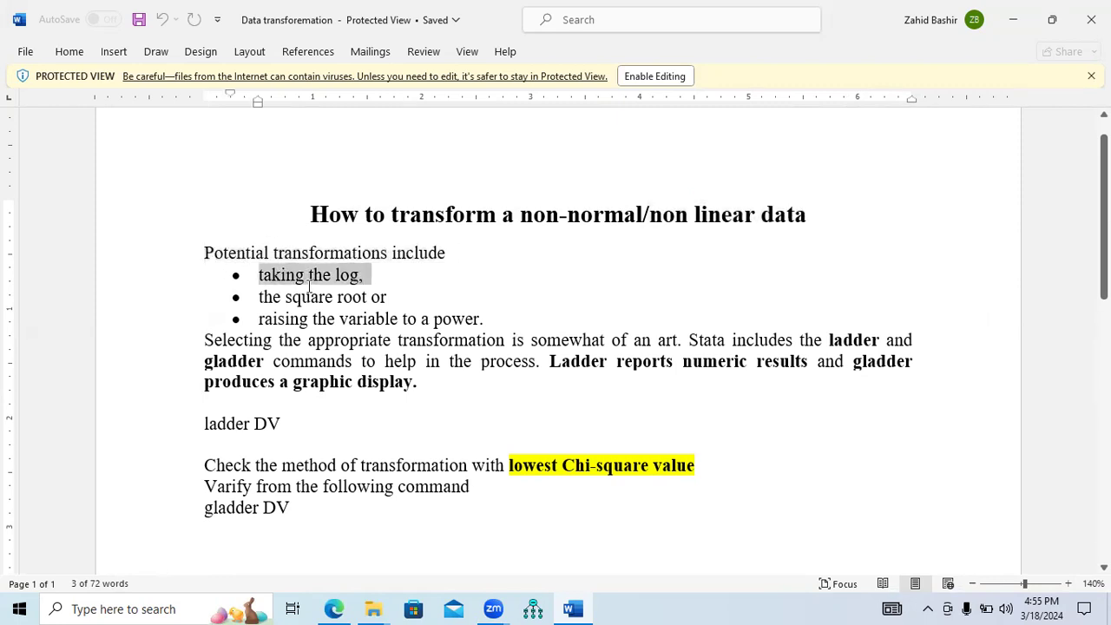
pyautogui.moveTo(394, 297); pyautogui.dragTo(288, 299)
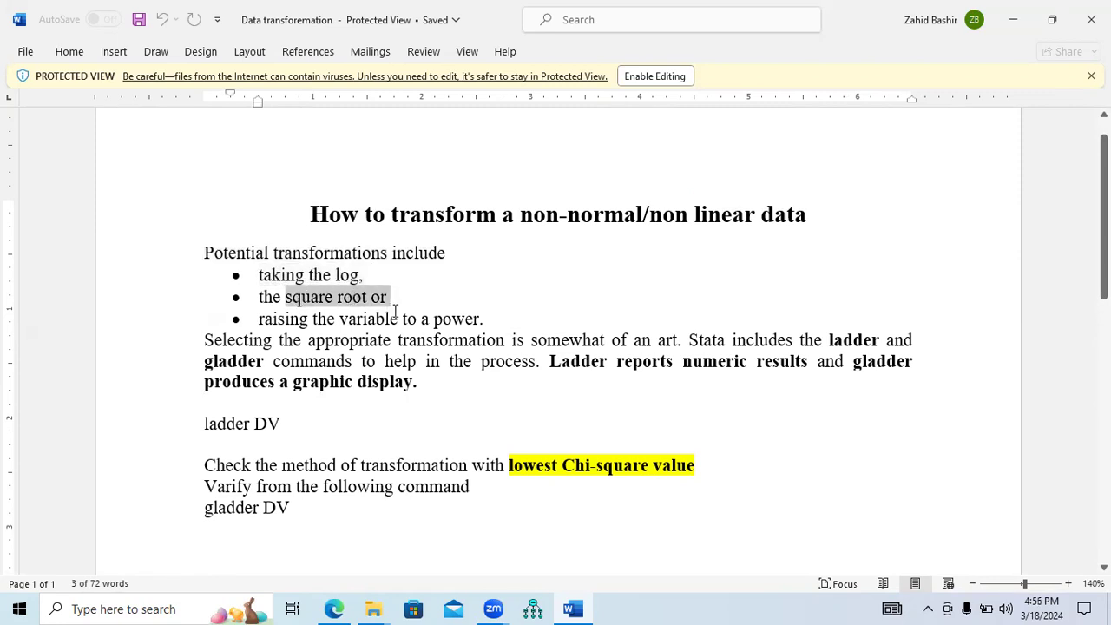
pyautogui.moveTo(261, 320); pyautogui.dragTo(485, 317)
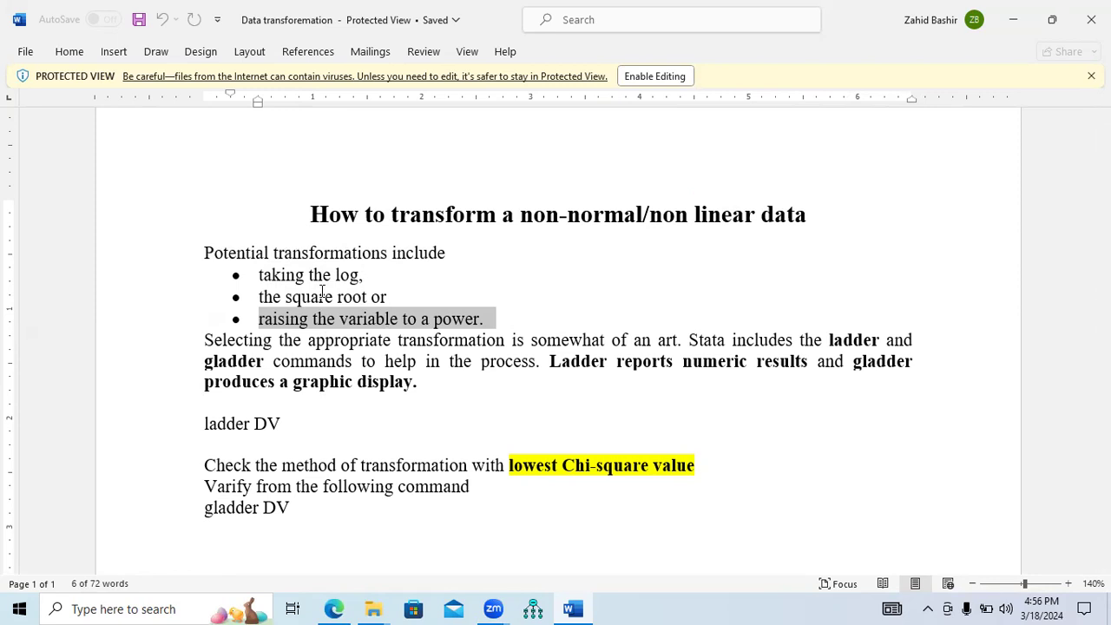
pyautogui.moveTo(205, 343); pyautogui.dragTo(415, 382)
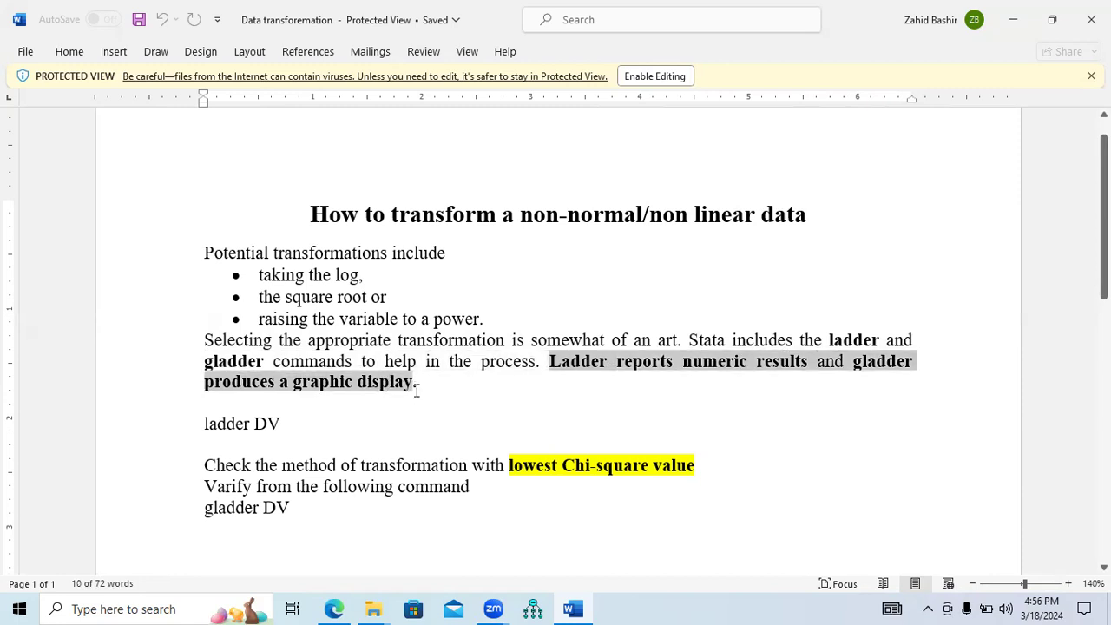
pyautogui.moveTo(281, 426); pyautogui.dragTo(259, 425)
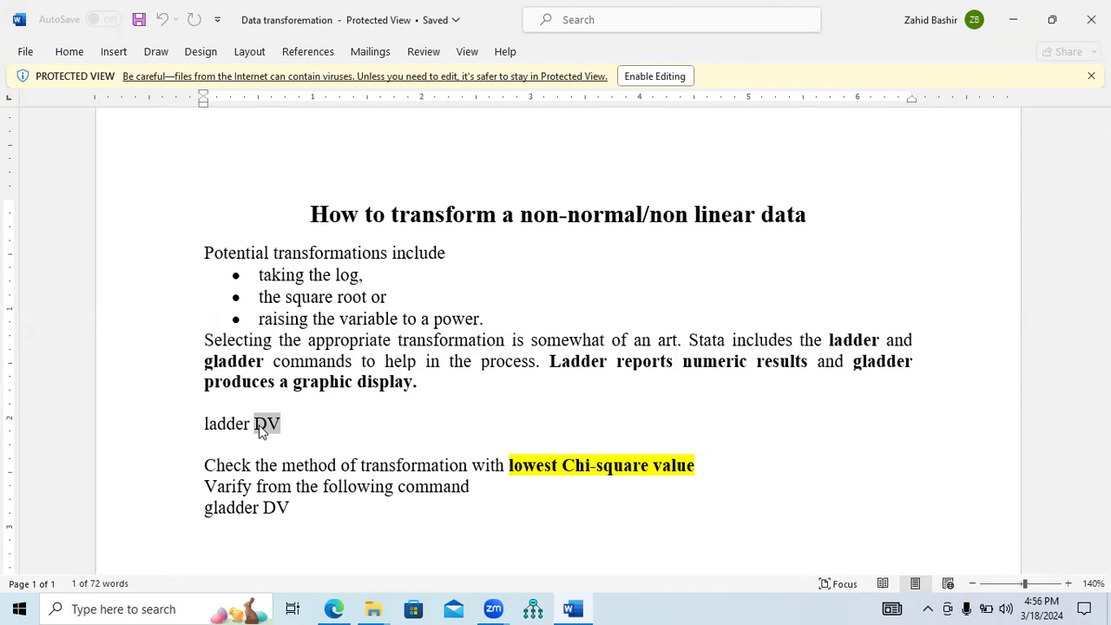
# Switch to File Explorer and launch StataMP from the StataCorp_Stata_14.2_Revision_19_Dec_2017_Windows folder inside Stata 15
pyautogui.click(373, 609)
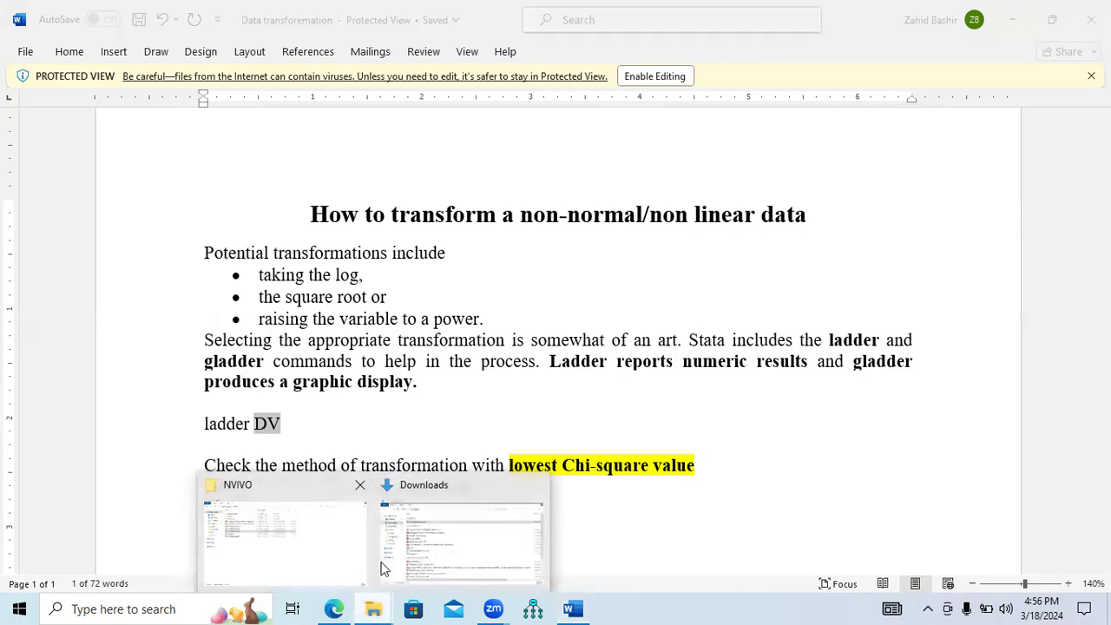
pyautogui.click(318, 556)
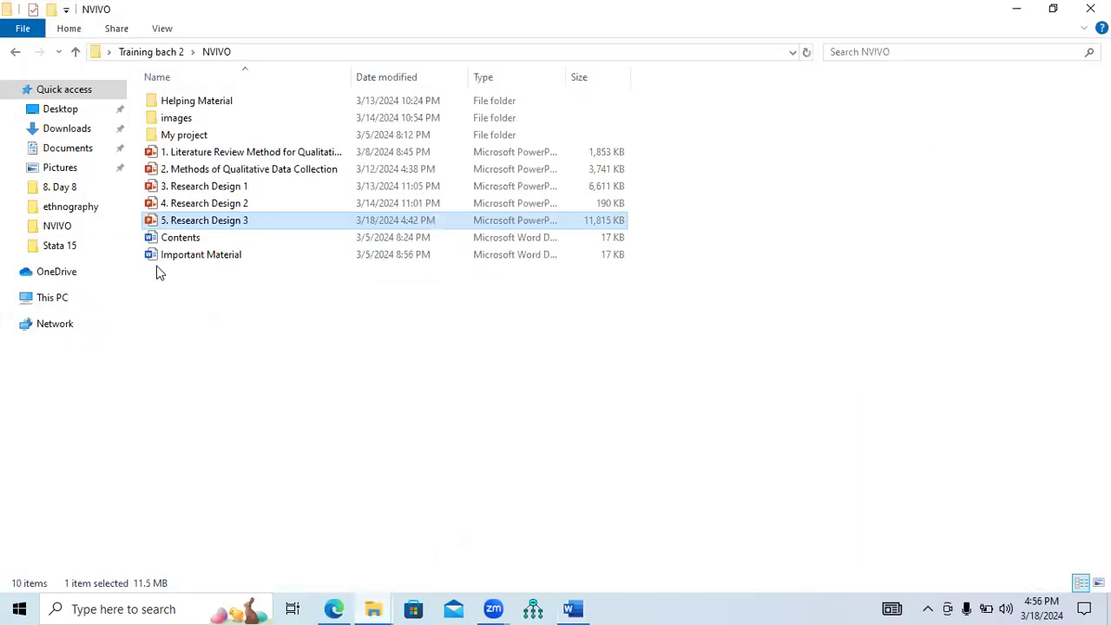
pyautogui.click(89, 249)
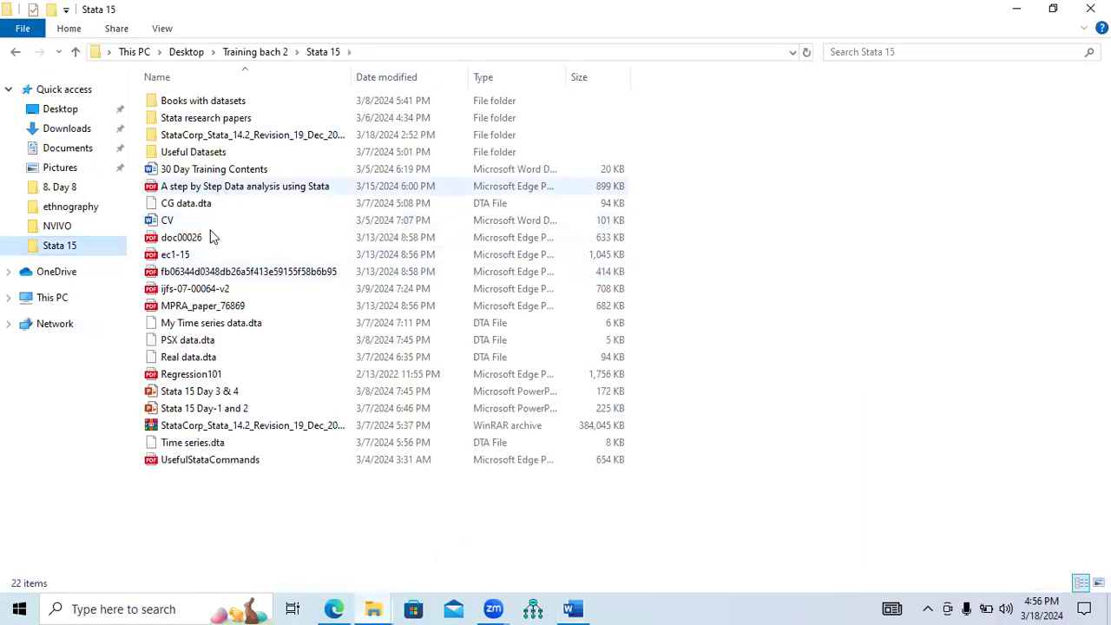
pyautogui.doubleClick(224, 138)
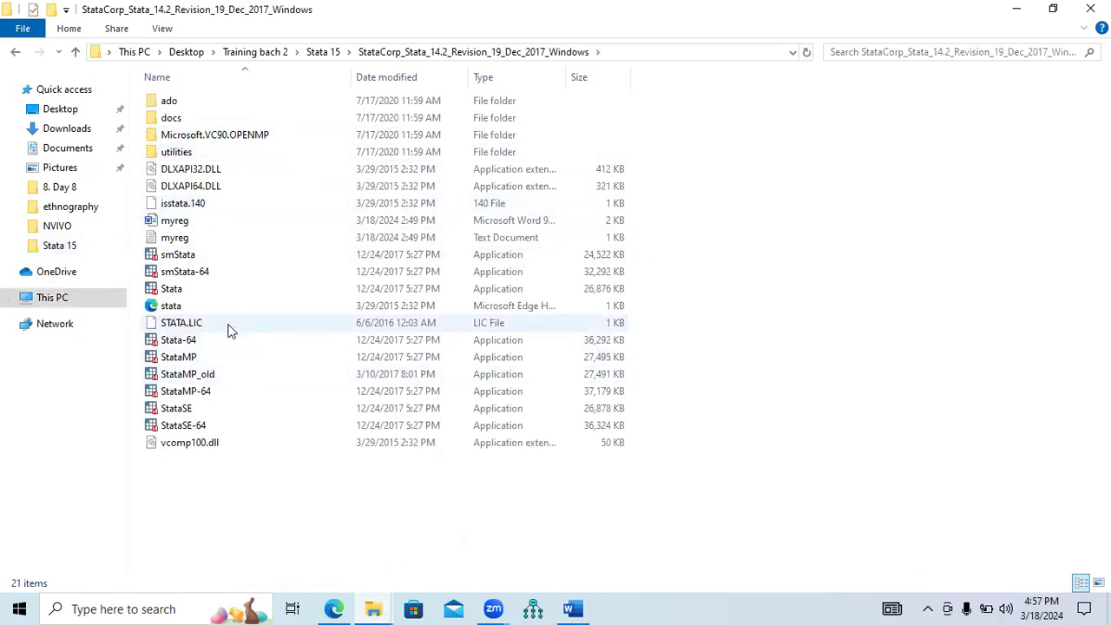
pyautogui.doubleClick(206, 360)
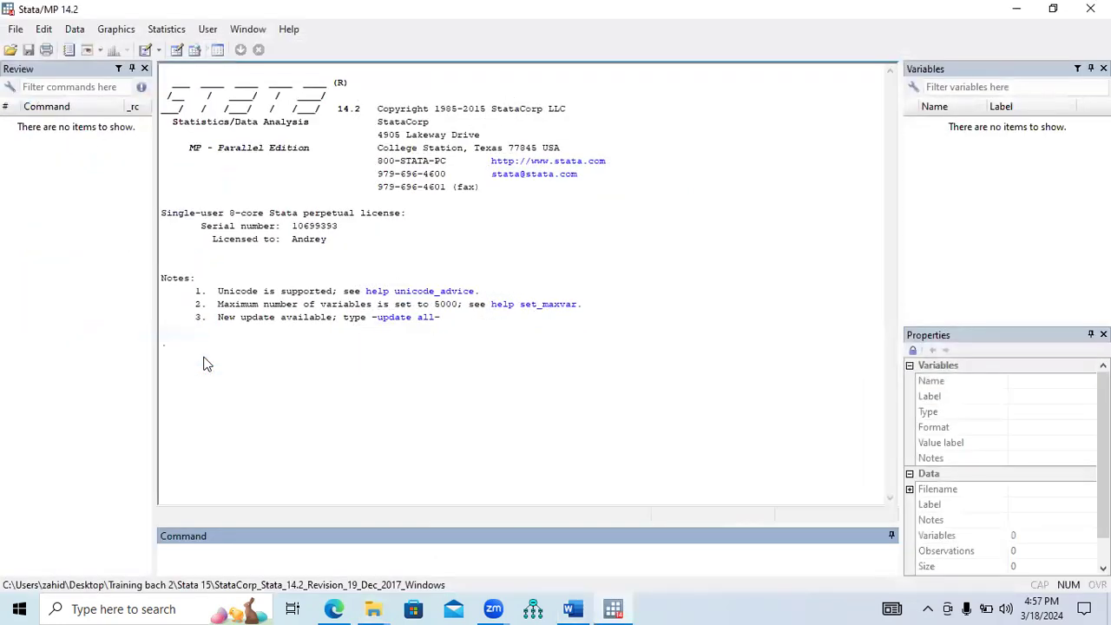
# Open the dataset CG data.dta from the Stata 15 folder
pyautogui.click(17, 31)
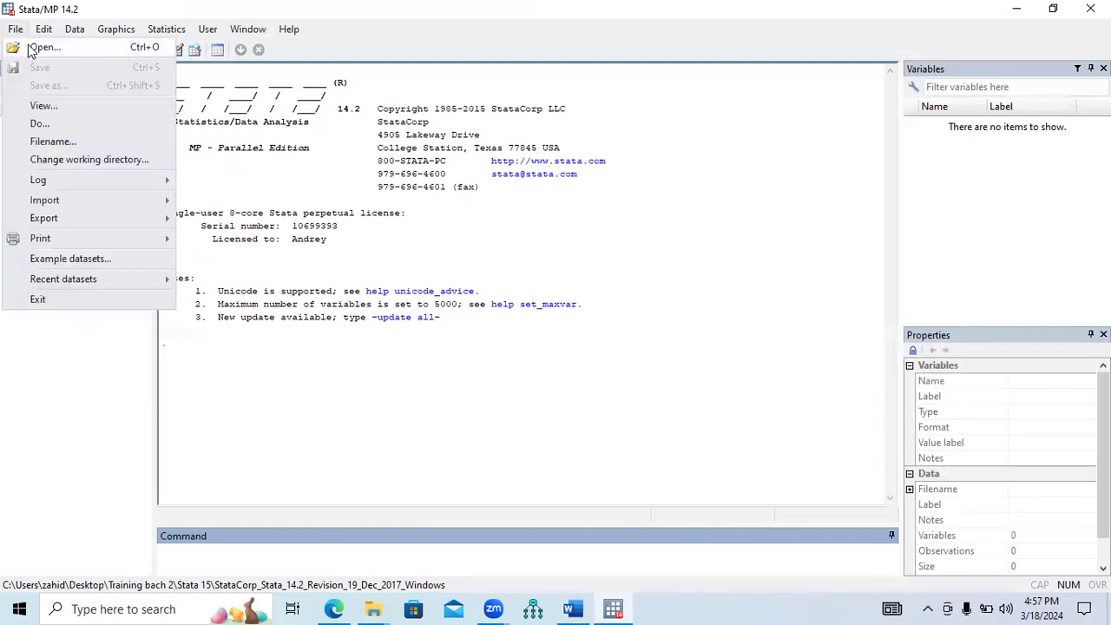
pyautogui.click(39, 48)
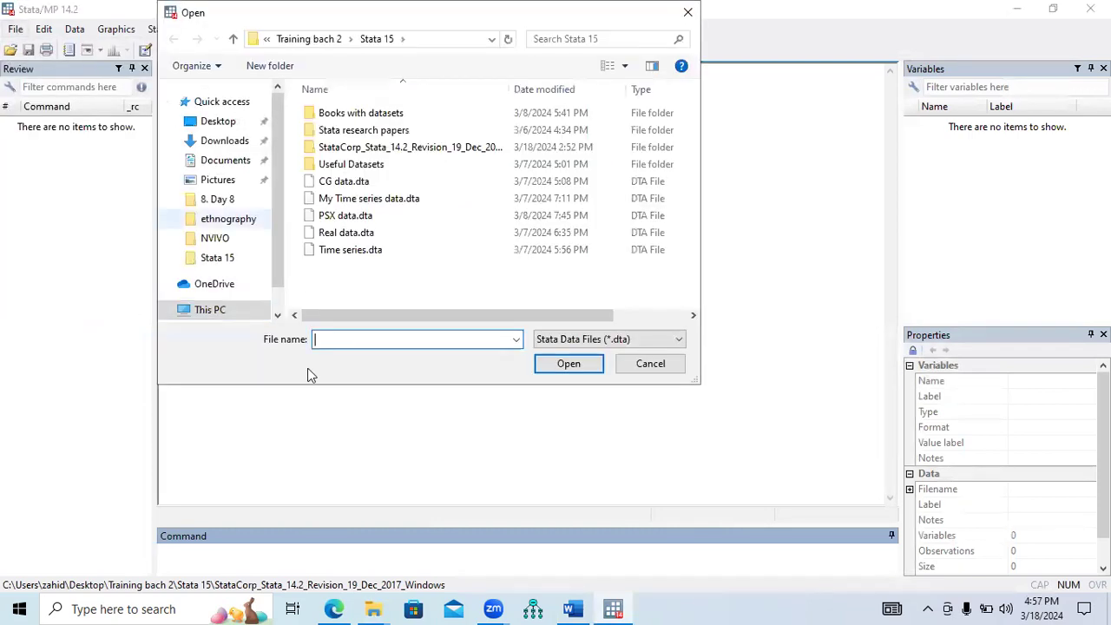
pyautogui.doubleClick(352, 182)
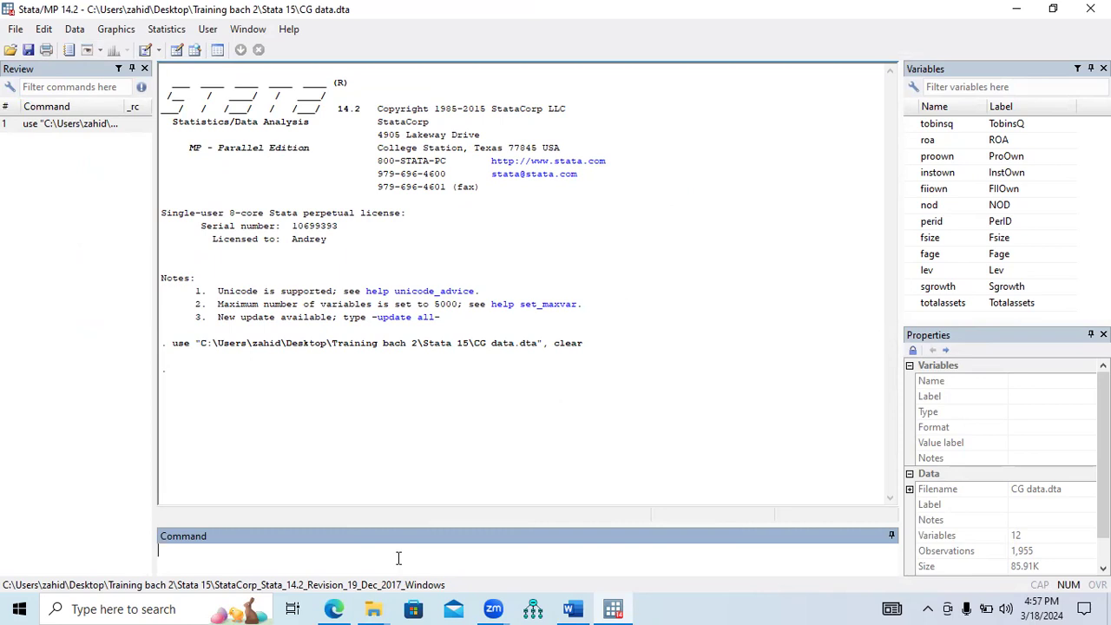
# Regress tobinsq on proown, instown, fiiown, nod, perid, fsize, fage, lev, sgrowth and totalassets with the rob option
pyautogui.write('reg')
pyautogui.click(914, 125)
pyautogui.click(911, 156)
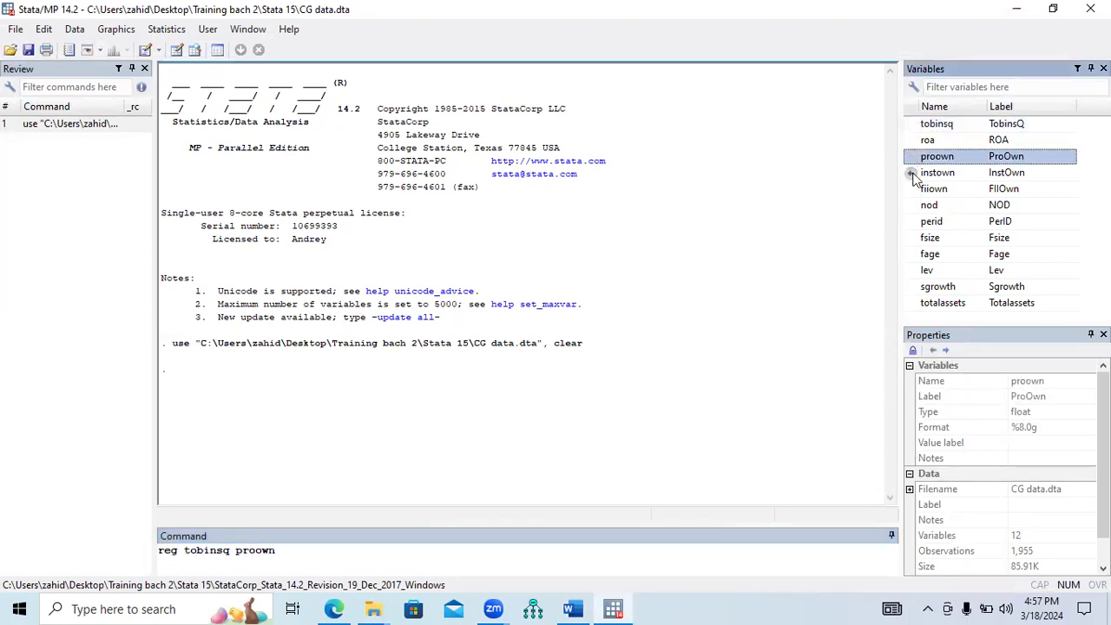
pyautogui.click(911, 173)
pyautogui.click(911, 189)
pyautogui.click(911, 205)
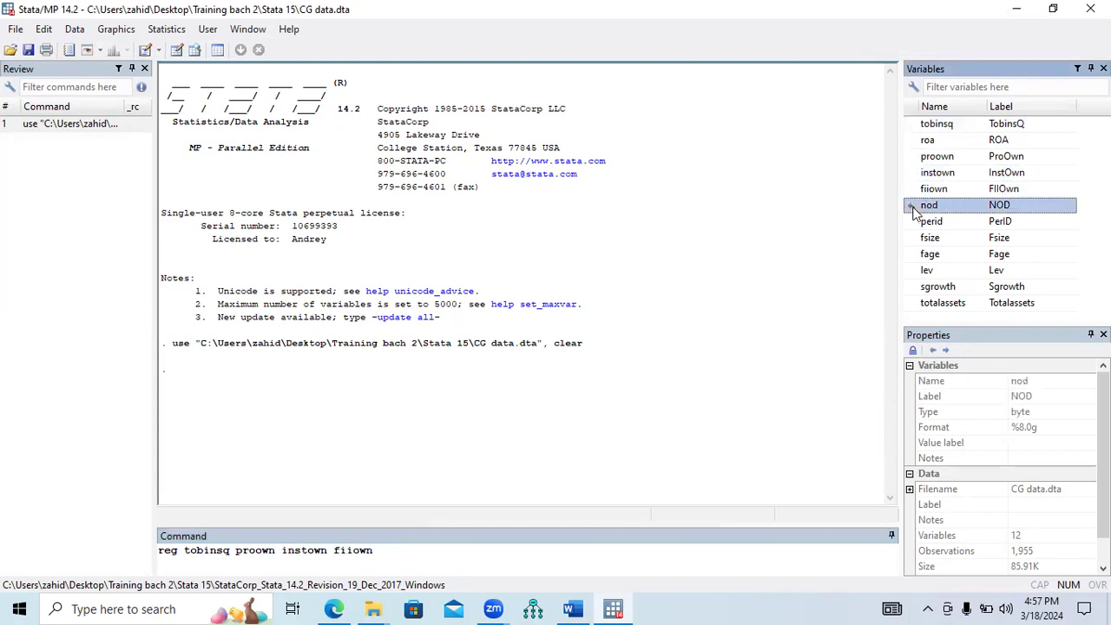
pyautogui.click(911, 221)
pyautogui.click(911, 238)
pyautogui.click(911, 254)
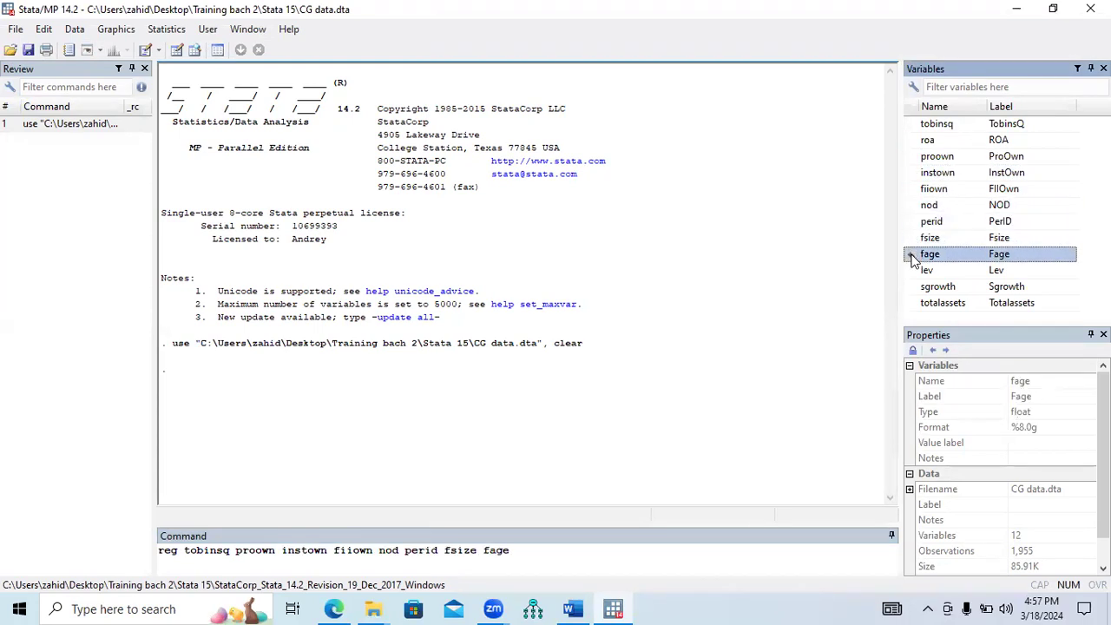
pyautogui.click(911, 270)
pyautogui.click(911, 286)
pyautogui.click(911, 304)
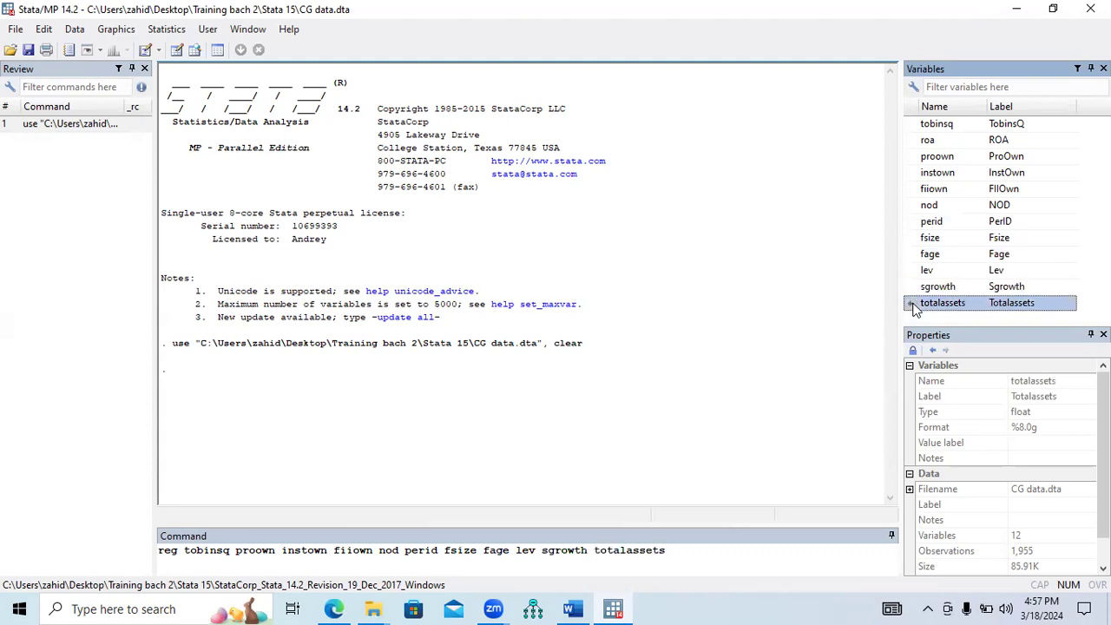
pyautogui.click(689, 555)
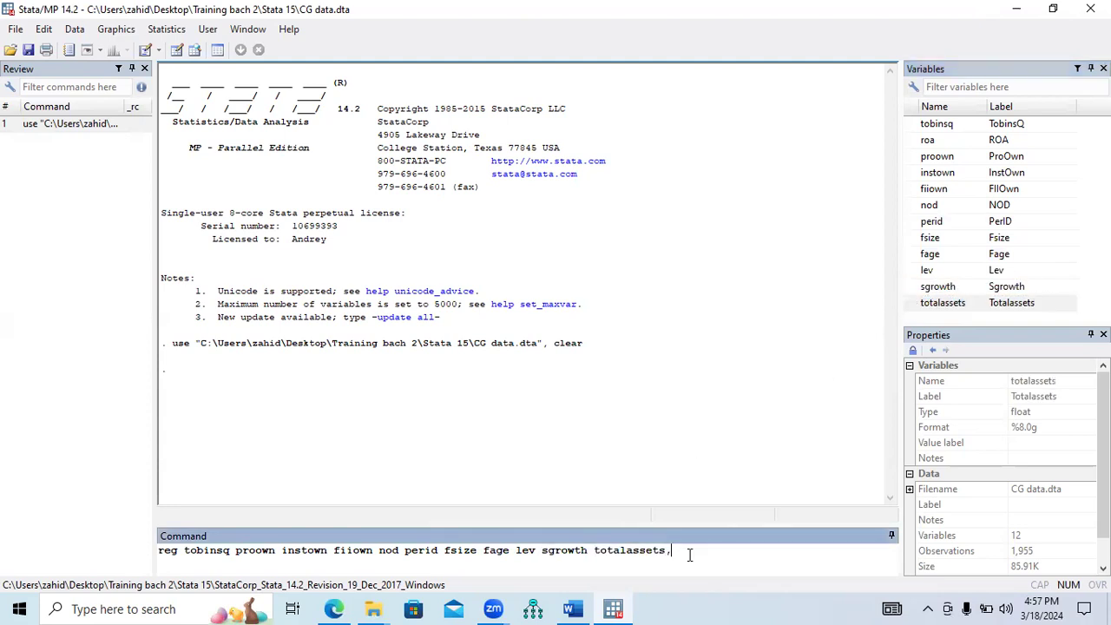
pyautogui.write(', rob')
pyautogui.press('Return')
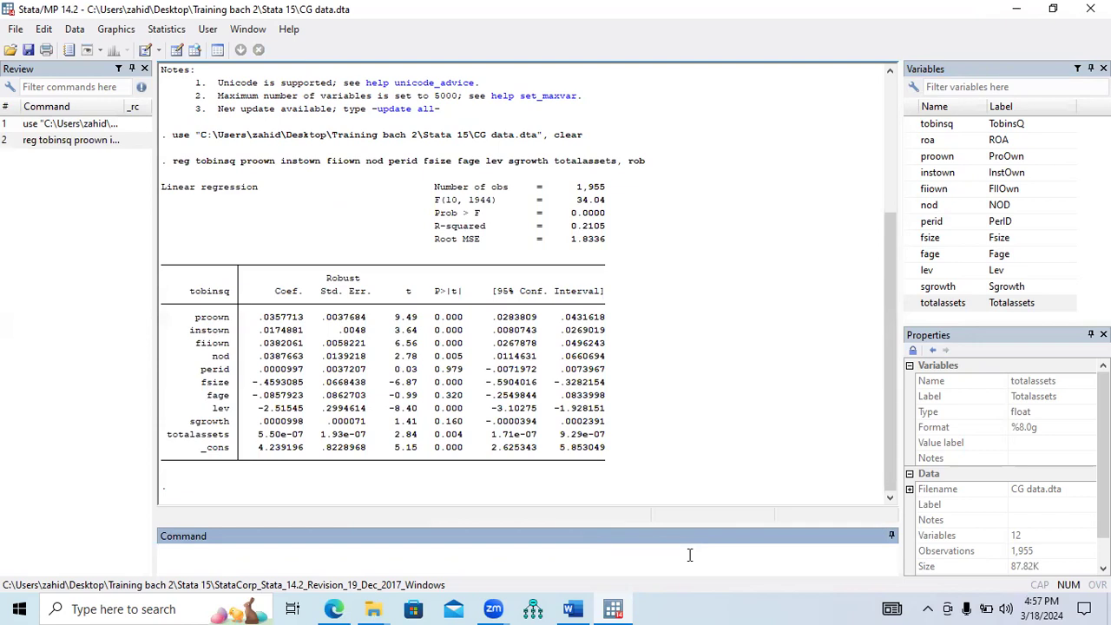
# Try to generate the residuals with the command predict e, reside
pyautogui.write('predict e, reside')
pyautogui.press('Return')
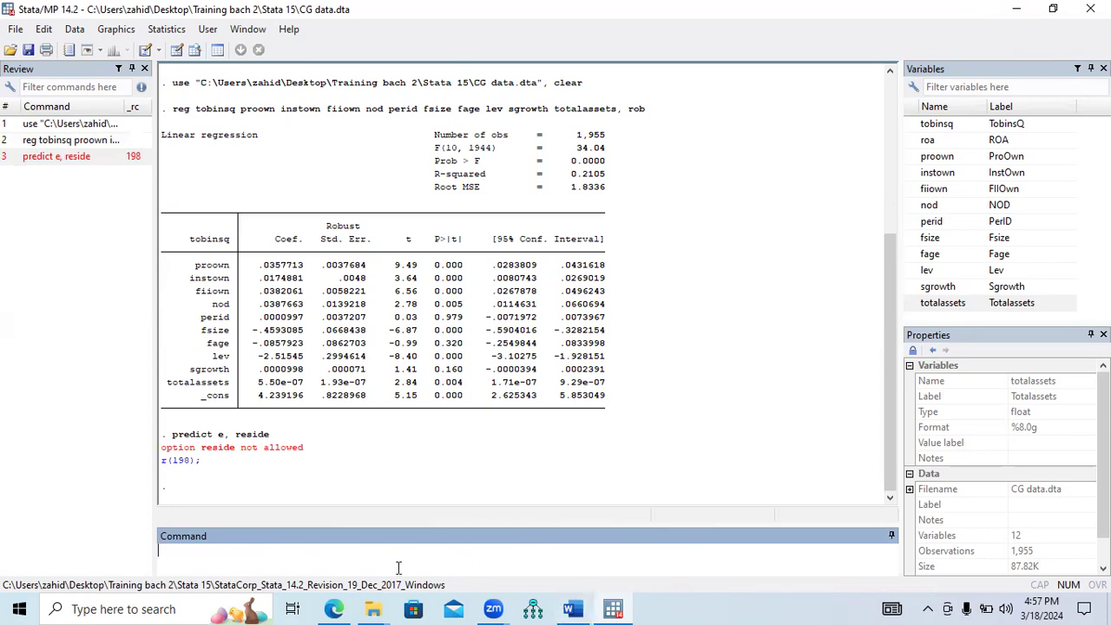
# Switch to the step-by-step Stata guide PDF in Edge and copy the command predict e, resid from the Graphical Methods list
pyautogui.click(336, 609)
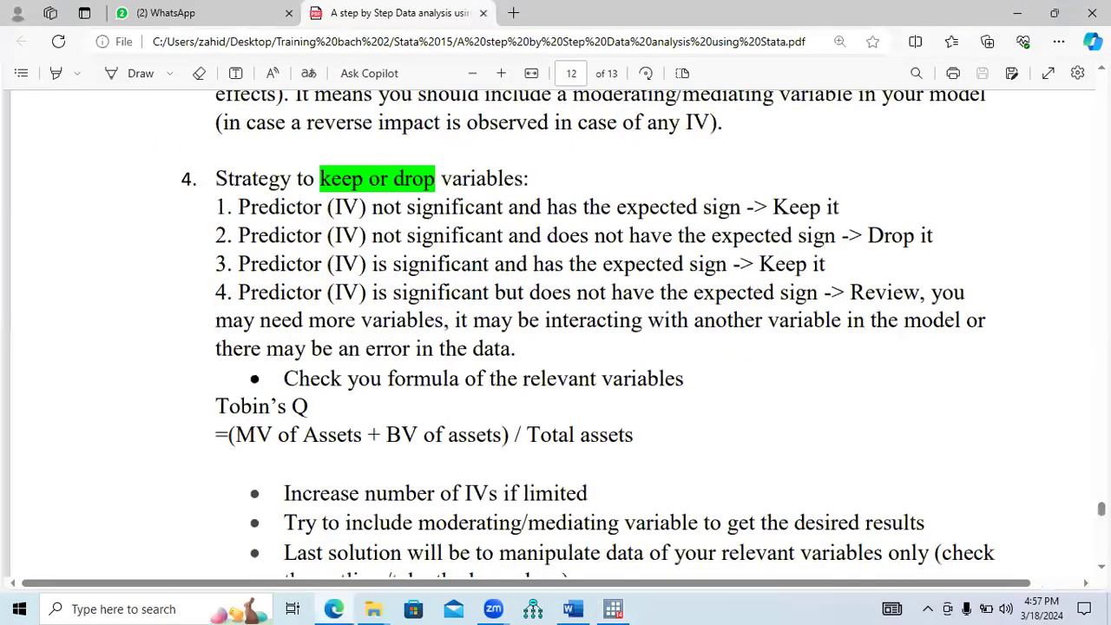
pyautogui.scroll(10, 564, 335)
pyautogui.scroll(10, 564, 335)
pyautogui.scroll(15, 565, 334)
pyautogui.scroll(15, 564, 334)
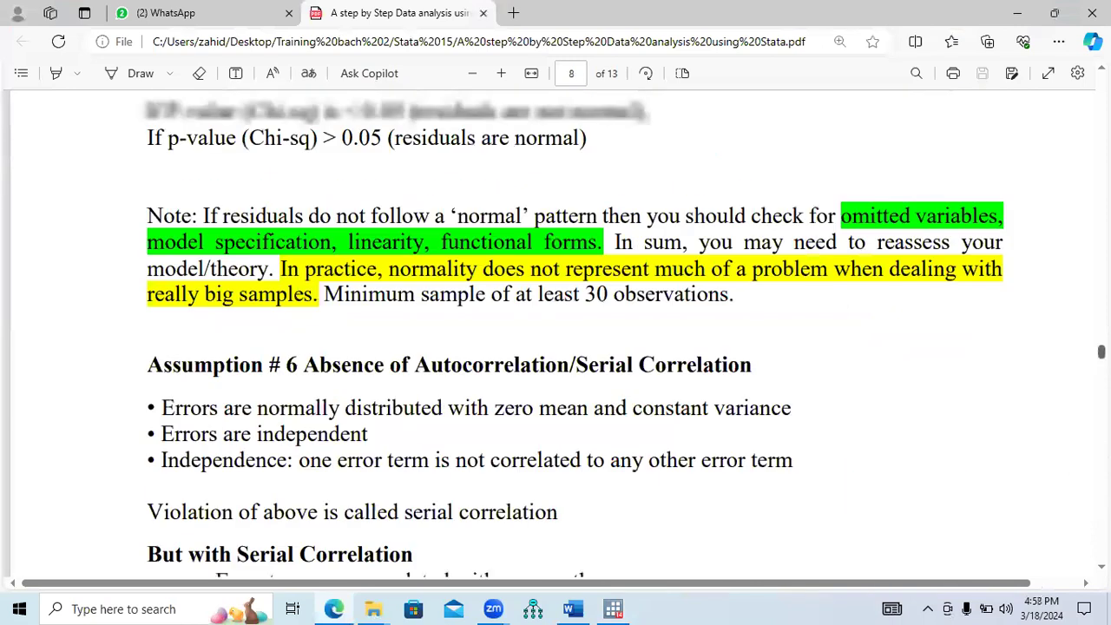
pyautogui.scroll(4, 564, 335)
pyautogui.scroll(12, 658, 336)
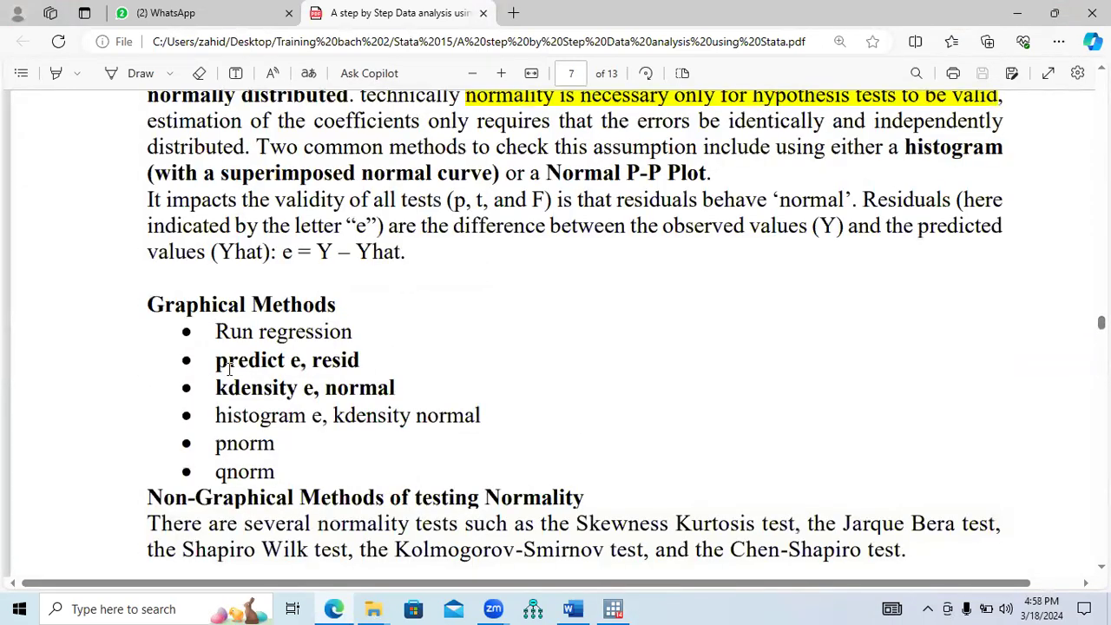
pyautogui.moveTo(217, 361); pyautogui.dragTo(366, 363)
pyautogui.hotkey('ctrl', 'c')
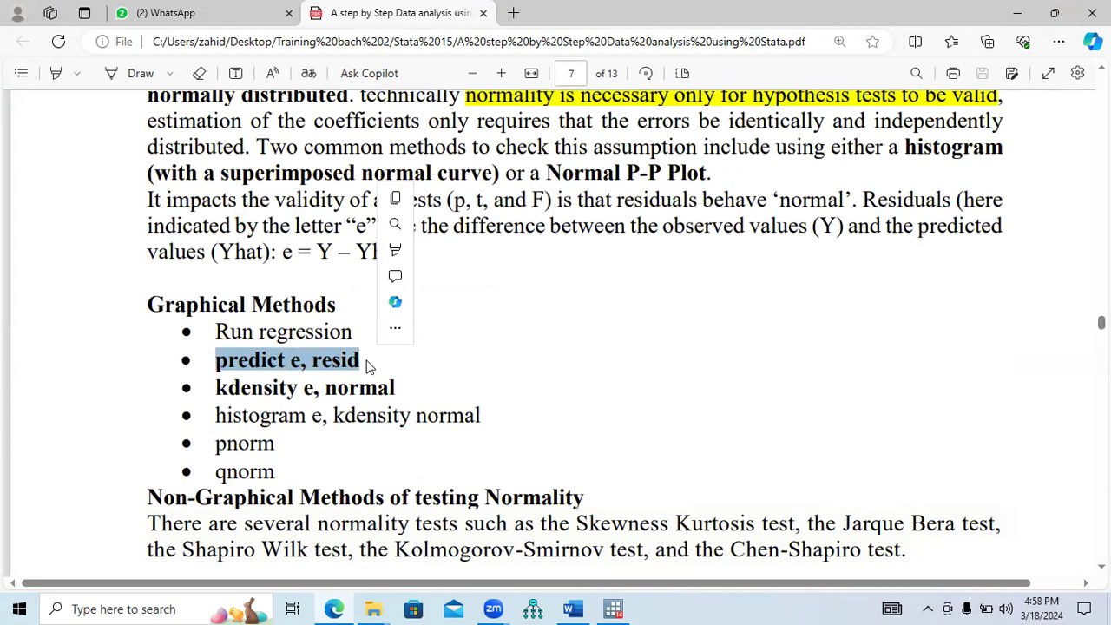
# Switch back to Stata, run the copied command predict e, resid, and select the new residuals variable e
pyautogui.click(613, 609)
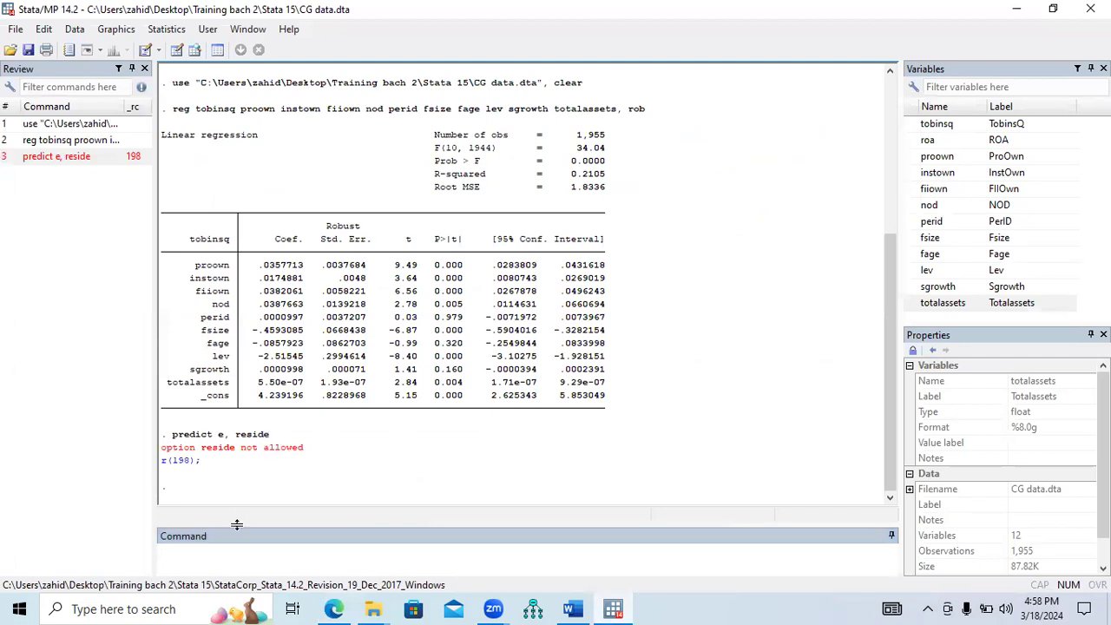
pyautogui.click(240, 554)
pyautogui.hotkey('ctrl', 'v')
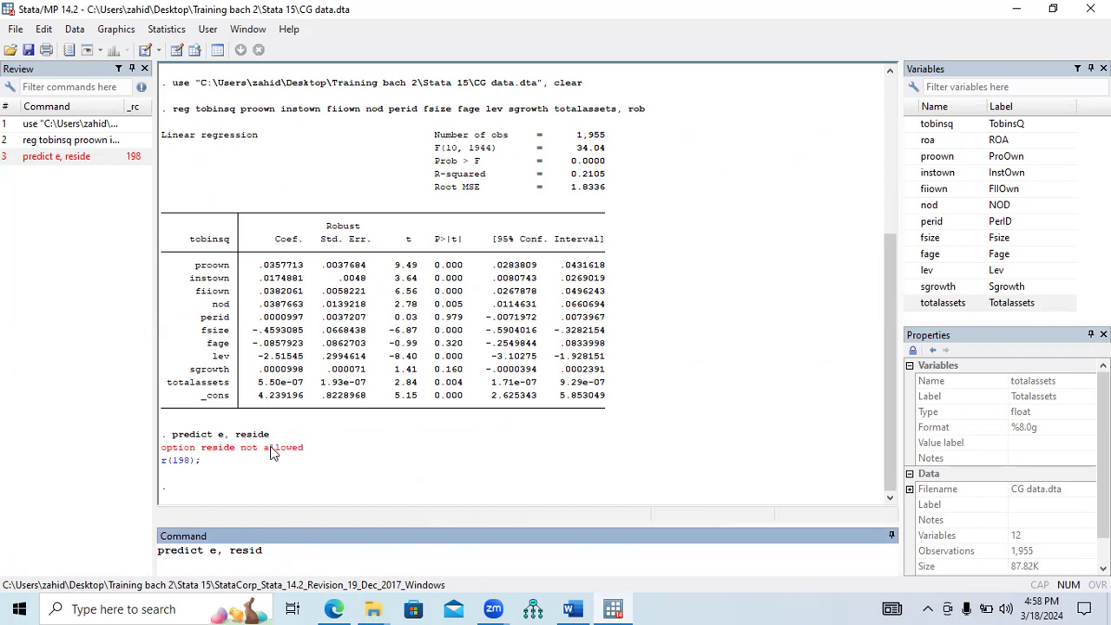
pyautogui.click(280, 556)
pyautogui.press('Return')
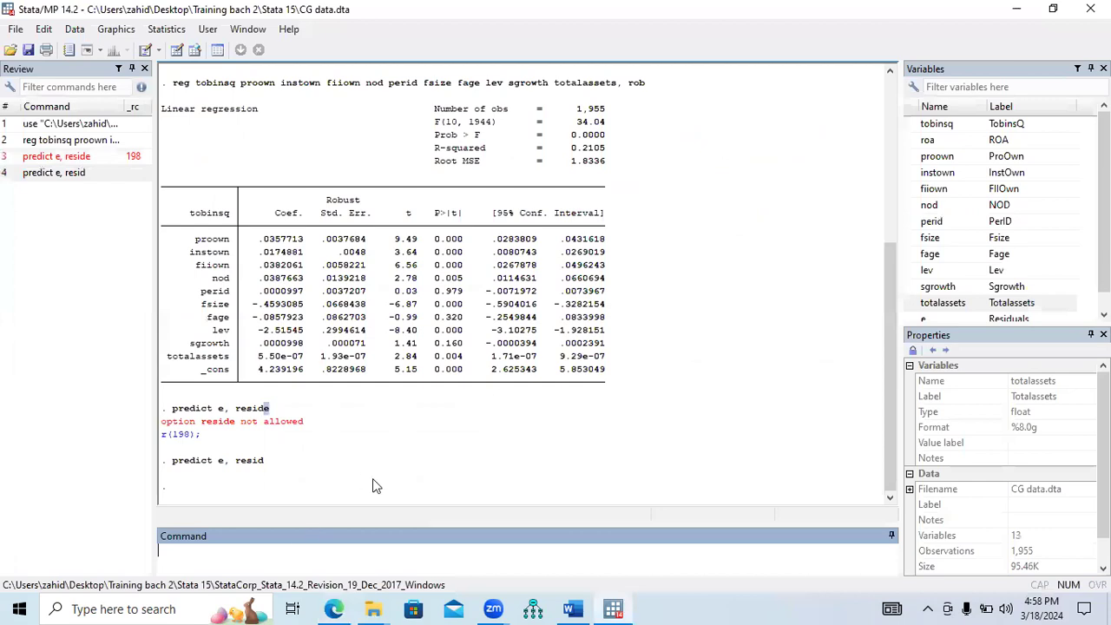
pyautogui.scroll(-1, 999, 260)
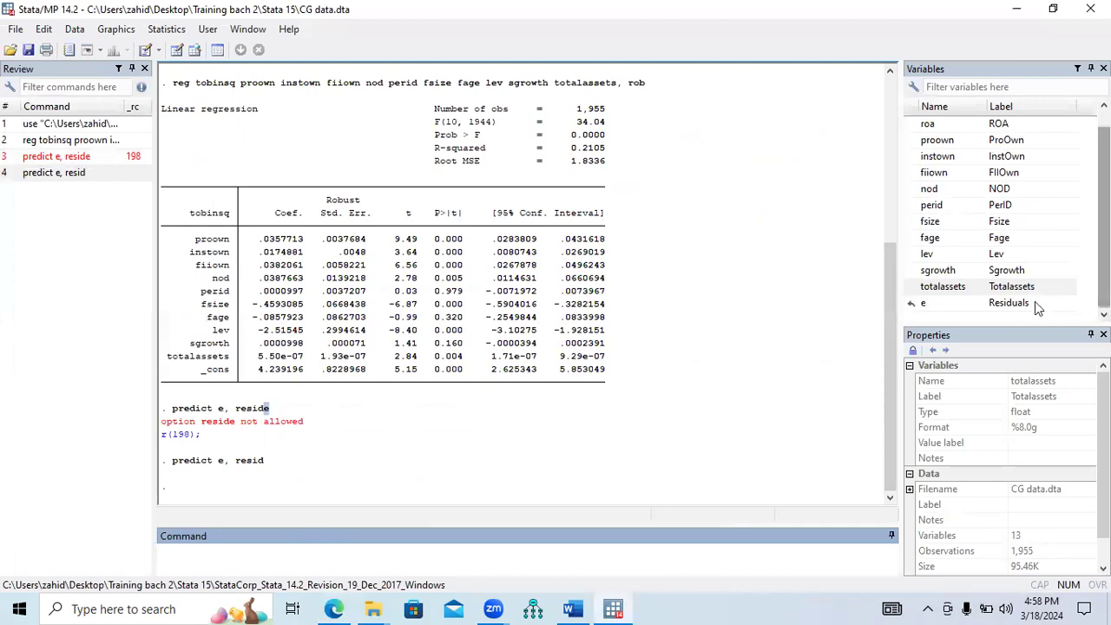
pyautogui.click(1007, 303)
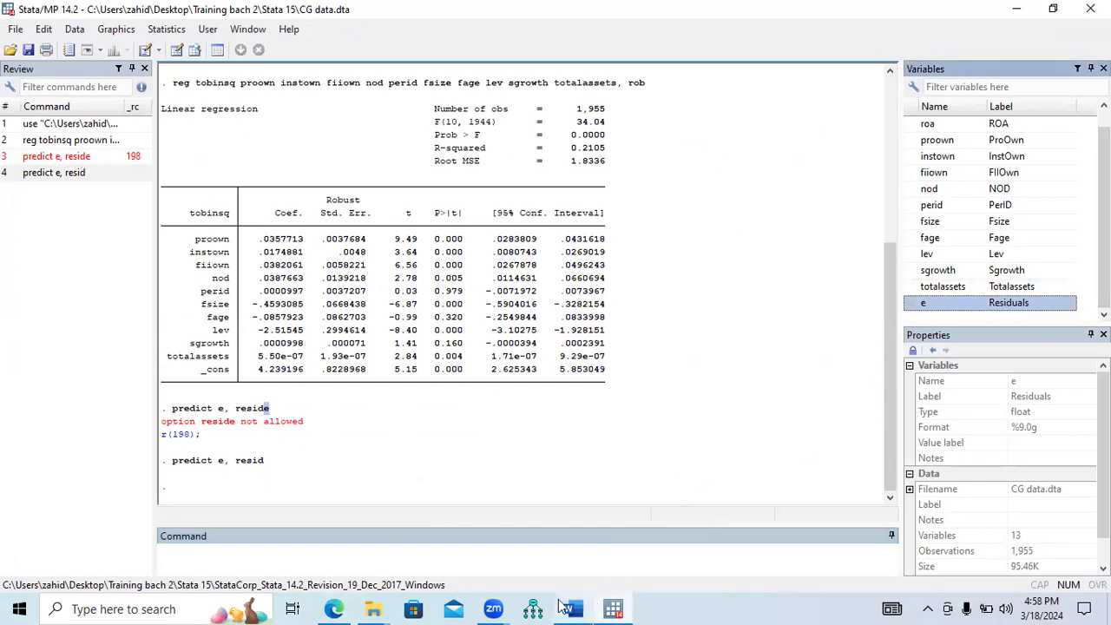
# Switch to the step-by-step Stata guide PDF in Edge and highlight the Shapiro-Wilk test command swilk e
pyautogui.click(333, 609)
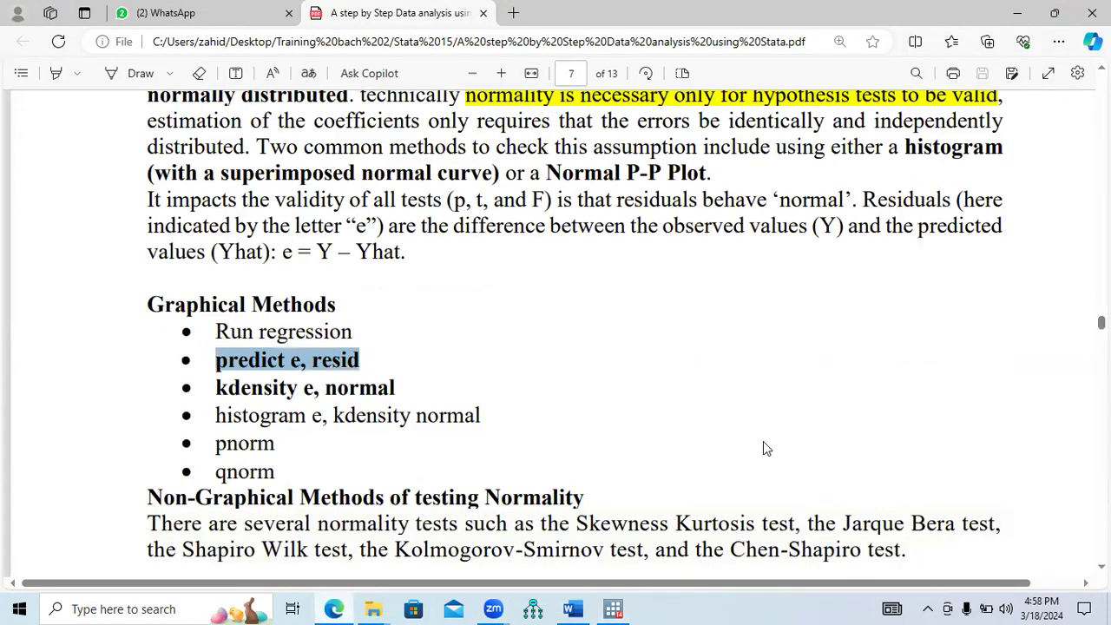
pyautogui.scroll(-6, 573, 333)
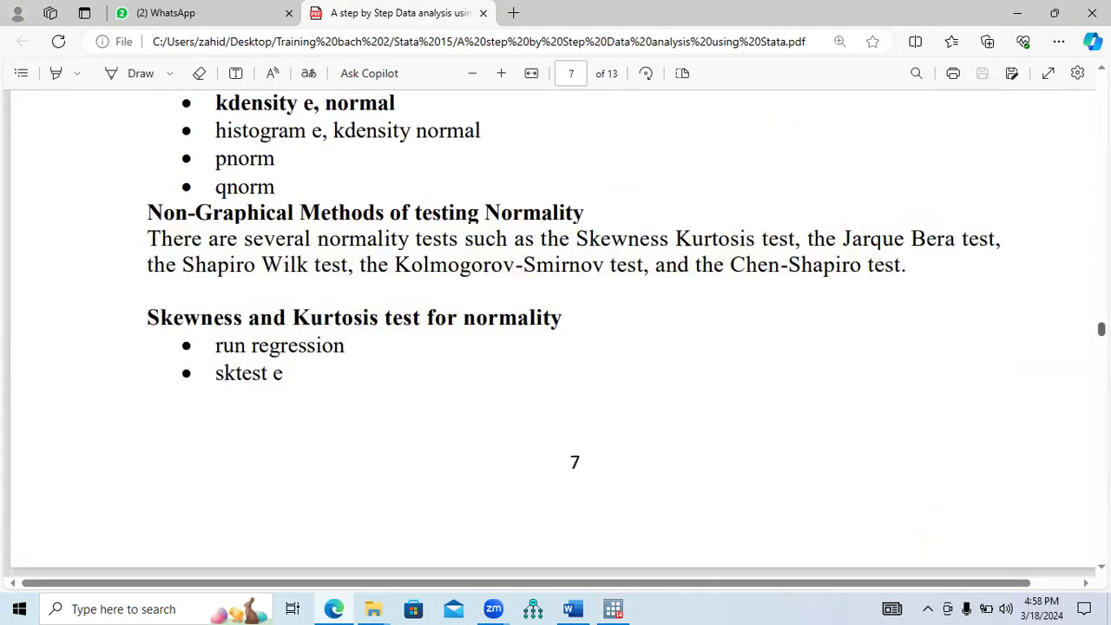
pyautogui.scroll(-5, 573, 334)
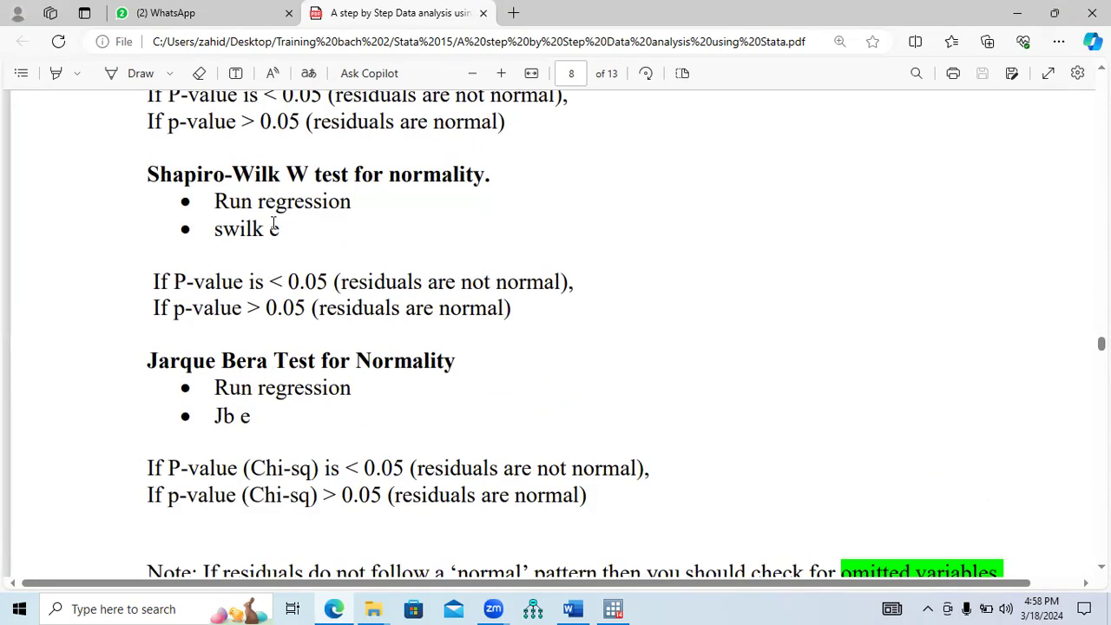
pyautogui.moveTo(281, 229); pyautogui.dragTo(207, 232)
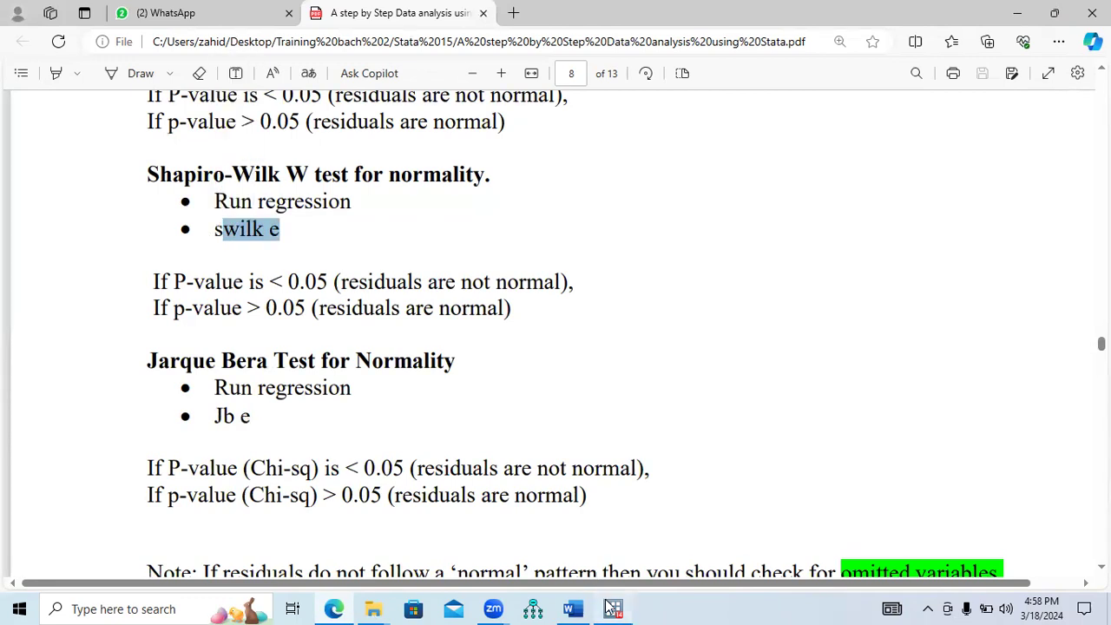
# Switch to Stata and run the Shapiro-Wilk normality test on the residuals with swilk e
pyautogui.click(613, 609)
pyautogui.write('swilk e')
pyautogui.press('Return')
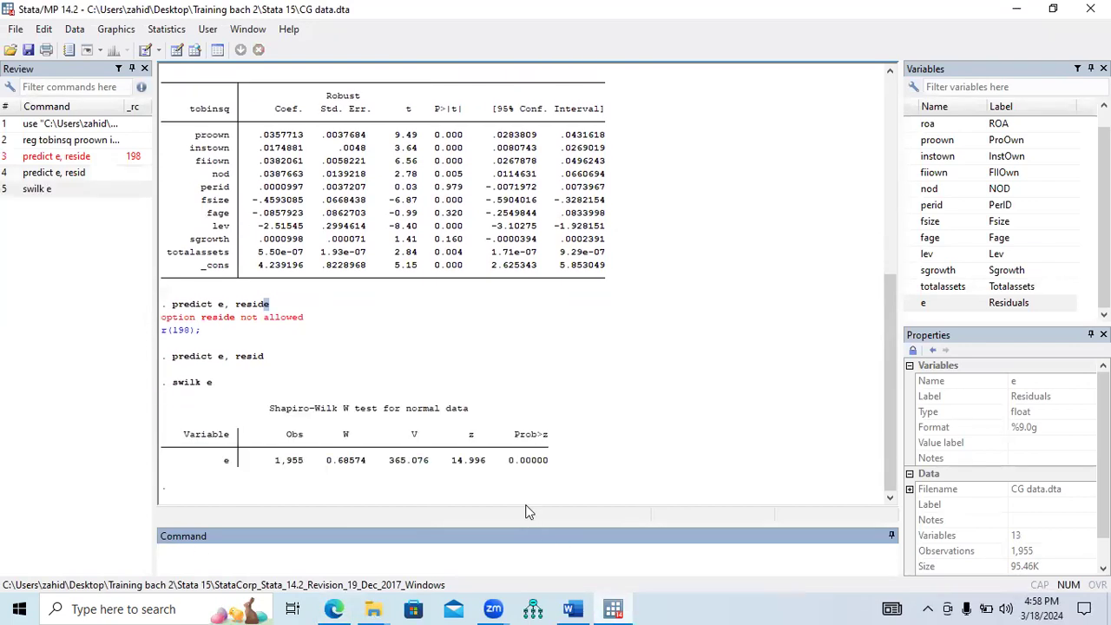
# Highlight the test's Prob>z value, and compare it with the Shapiro-Wilk P-value rule in the Edge PDF guide
pyautogui.moveTo(532, 469); pyautogui.dragTo(545, 469)
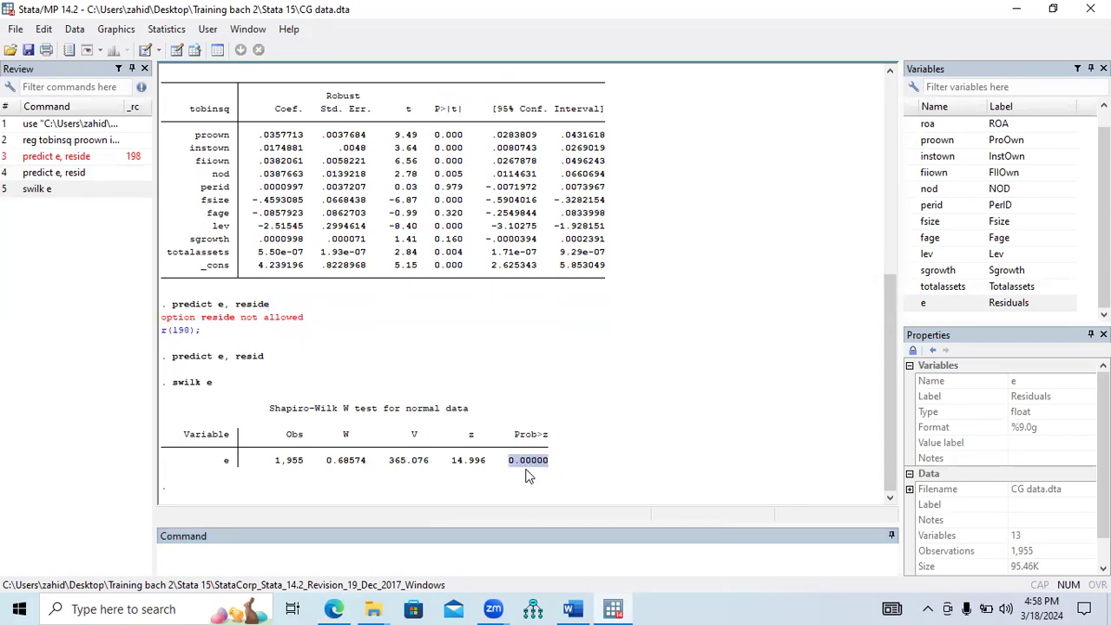
pyautogui.click(341, 602)
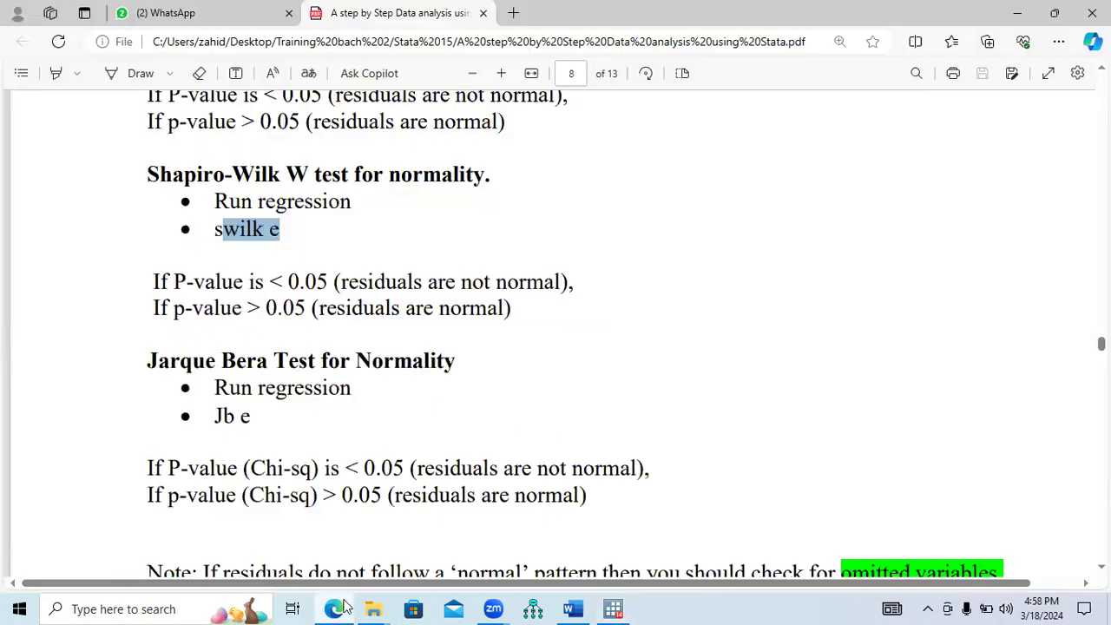
pyautogui.moveTo(154, 282); pyautogui.dragTo(564, 292)
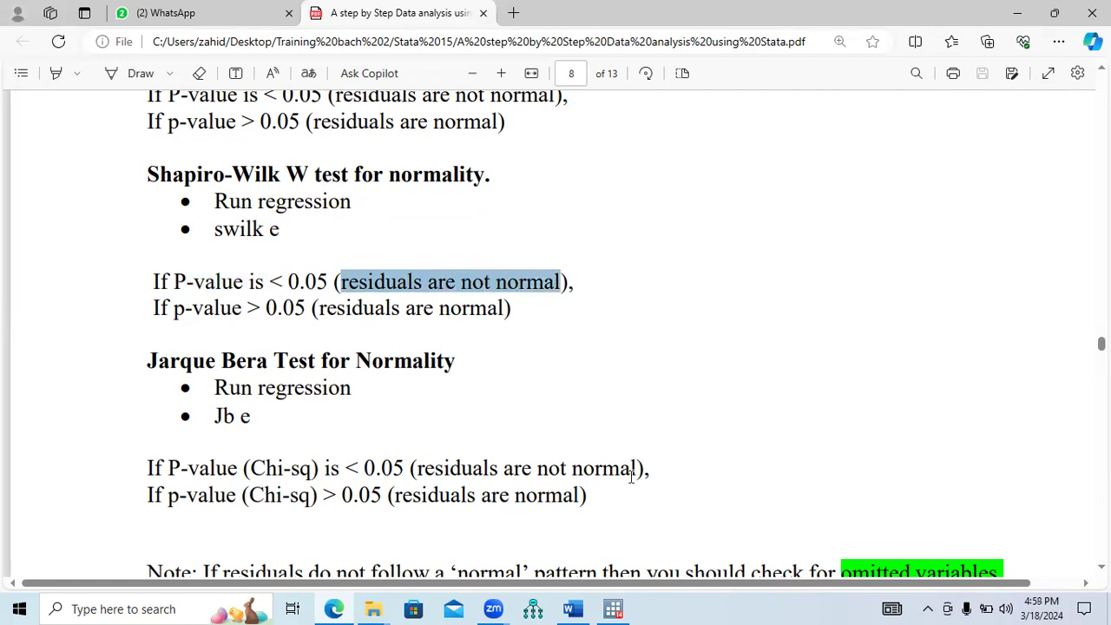
# Switch to the data transformation document in Word and highlight the title's non linear data wording and the ladder DV command
pyautogui.click(573, 608)
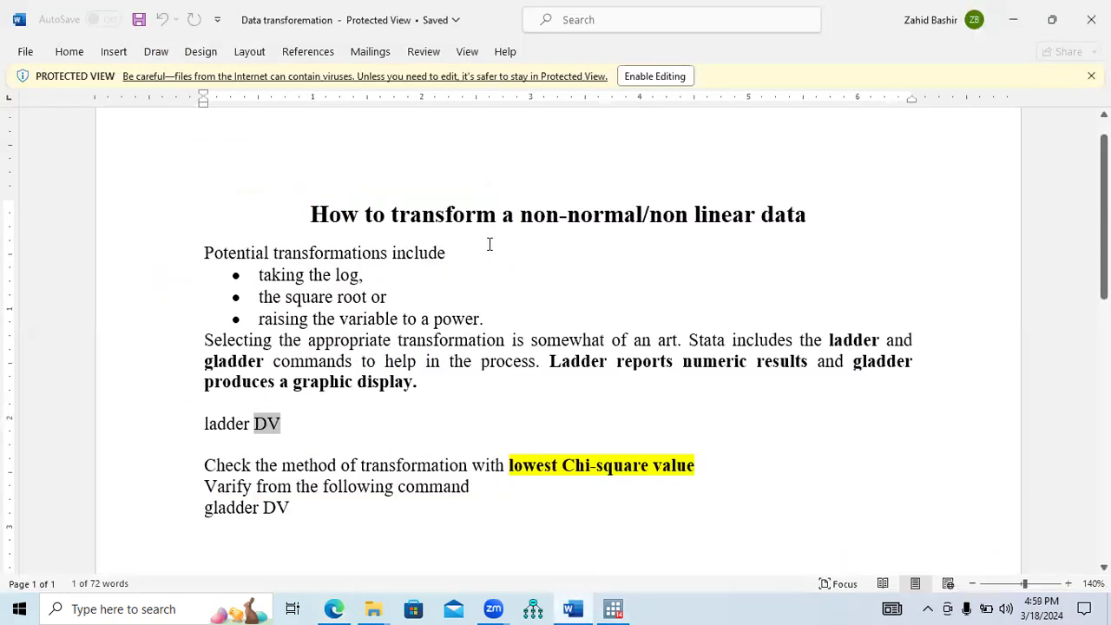
pyautogui.moveTo(526, 220); pyautogui.dragTo(802, 216)
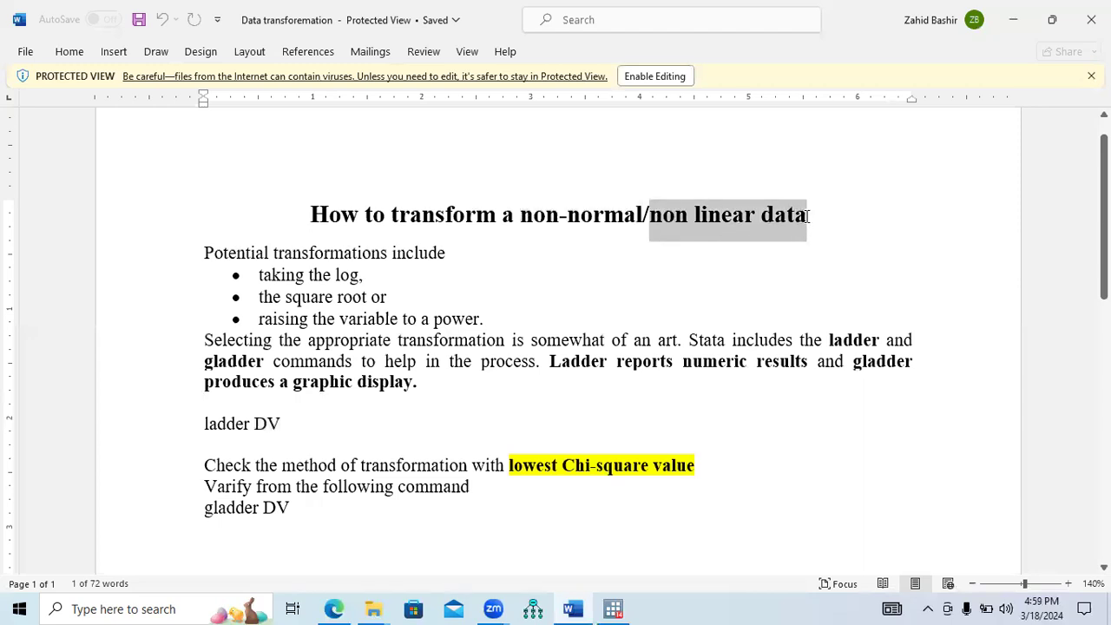
pyautogui.moveTo(283, 424); pyautogui.dragTo(210, 424)
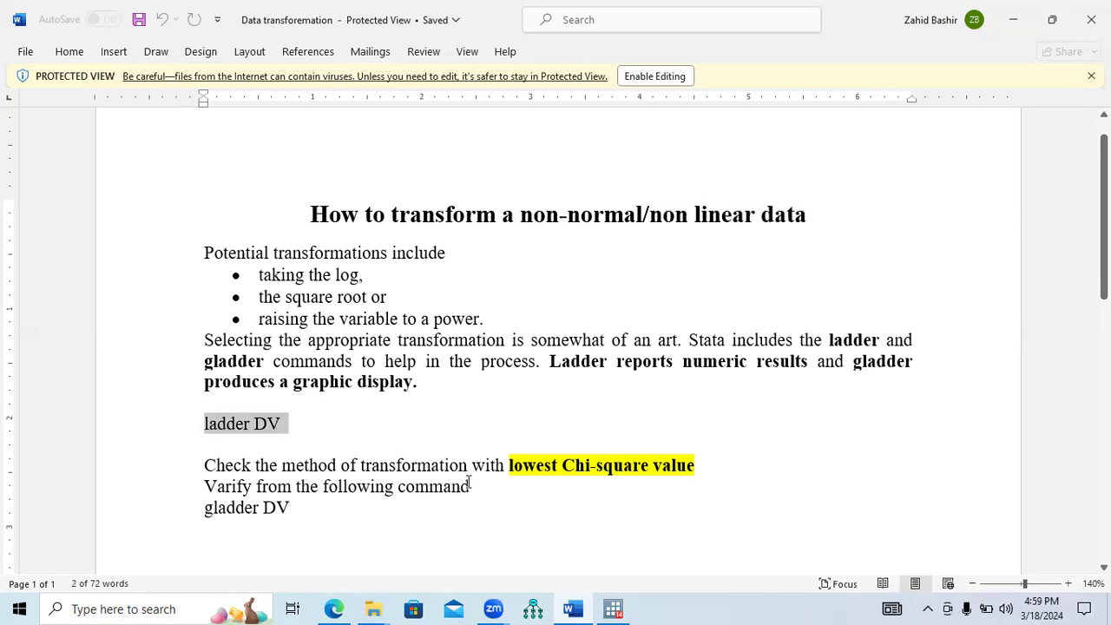
# Switch to Stata, rechecking the ladder command in Word, and run ladder on the regression's dependent variable tobinsq
pyautogui.click(614, 608)
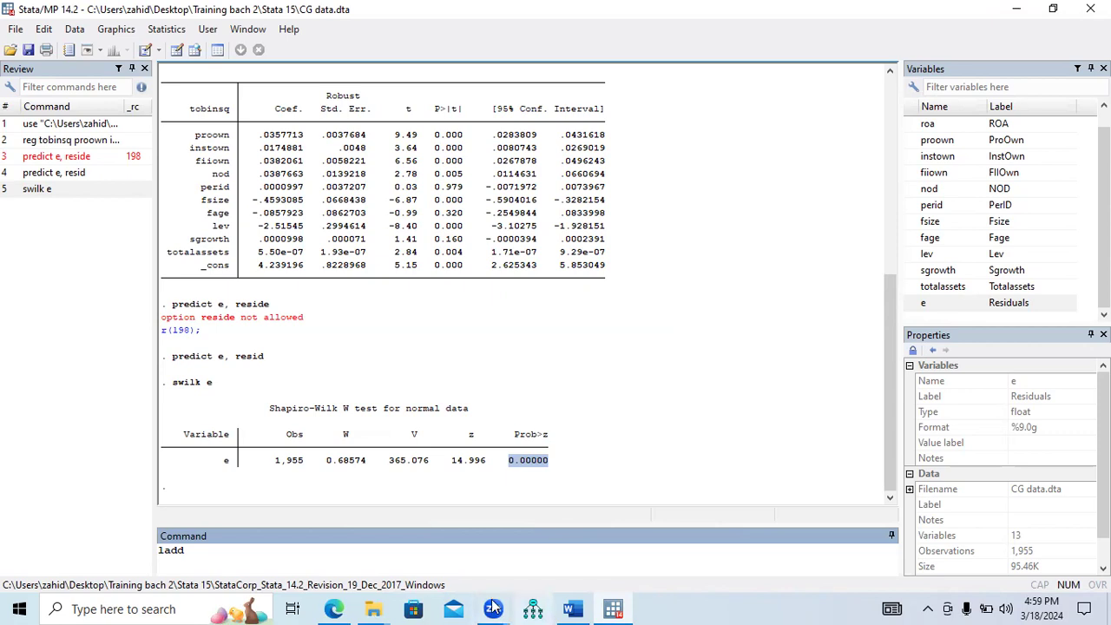
pyautogui.click(574, 608)
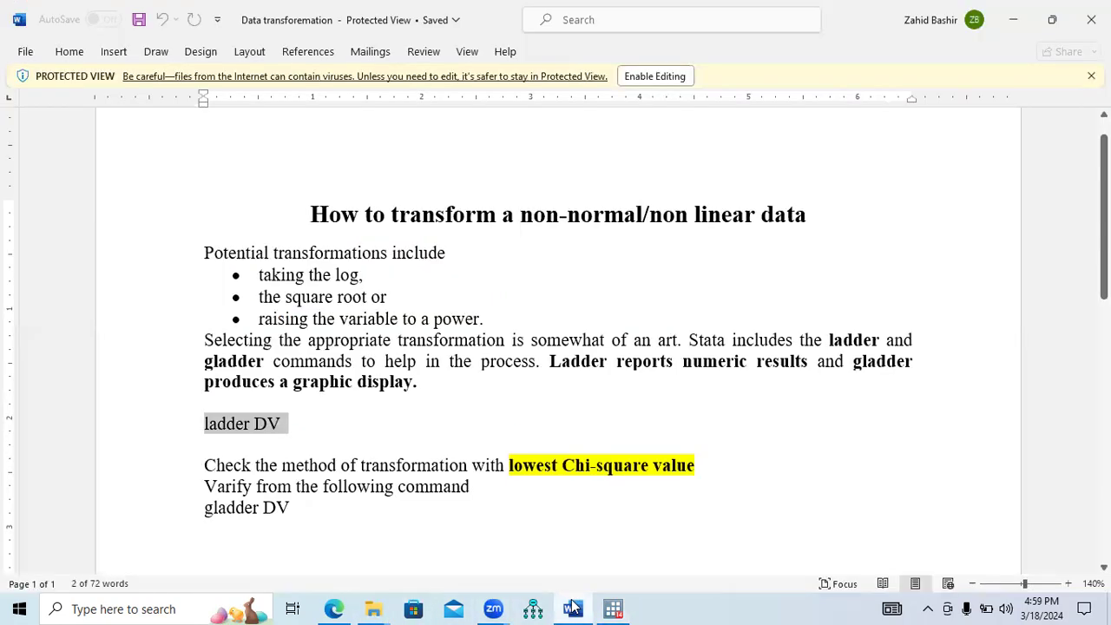
pyautogui.hotkey('alt', 'Tab')
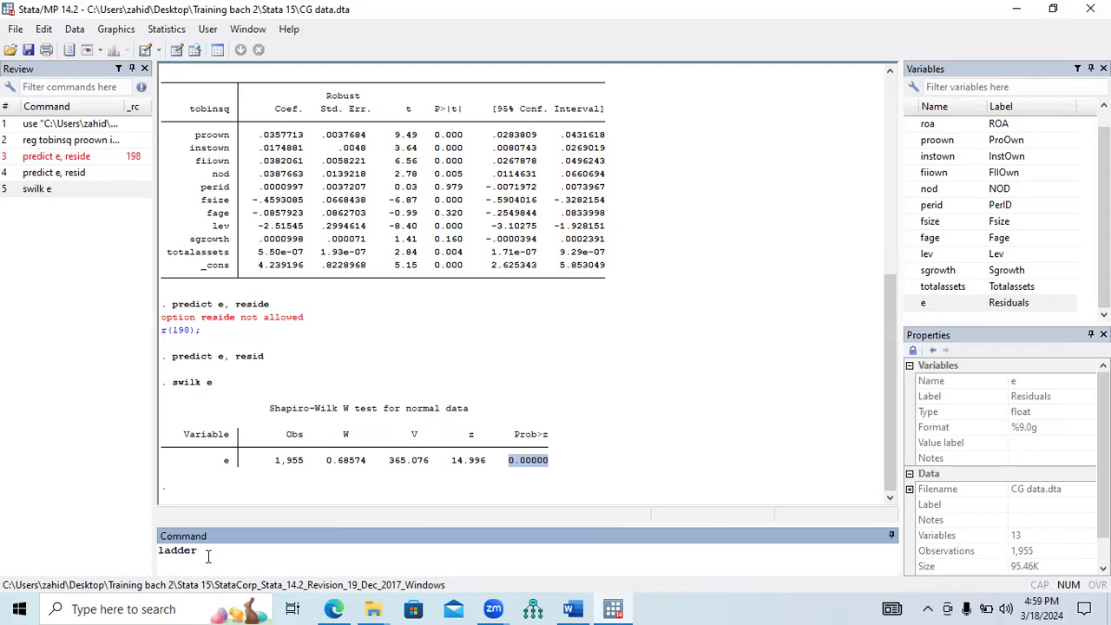
pyautogui.moveTo(890, 476); pyautogui.dragTo(876, 335)
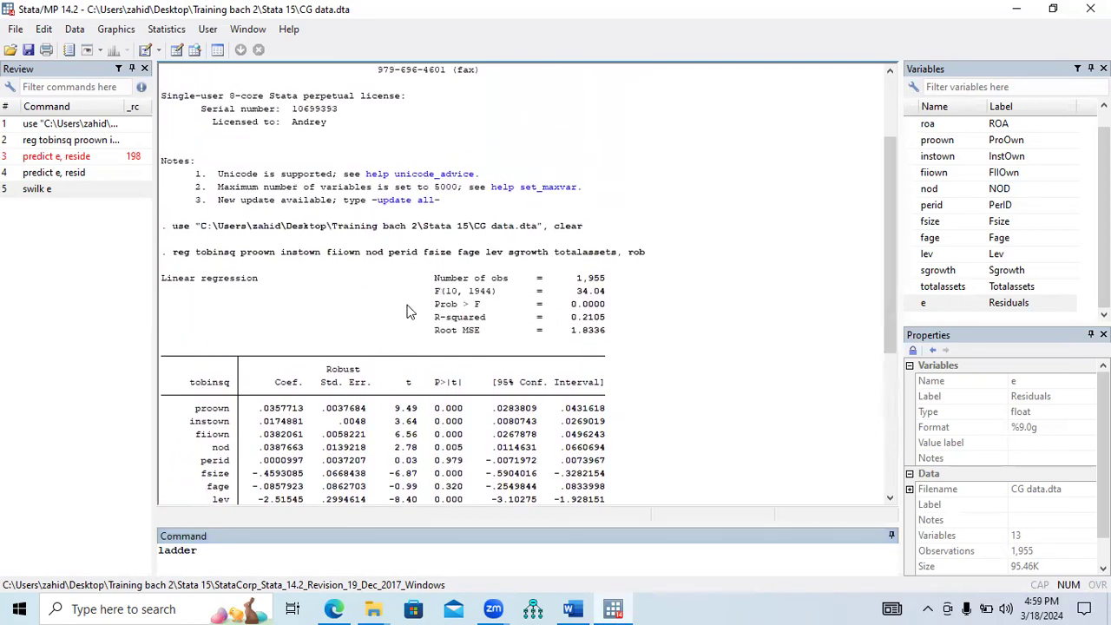
pyautogui.moveTo(196, 252); pyautogui.dragTo(236, 254)
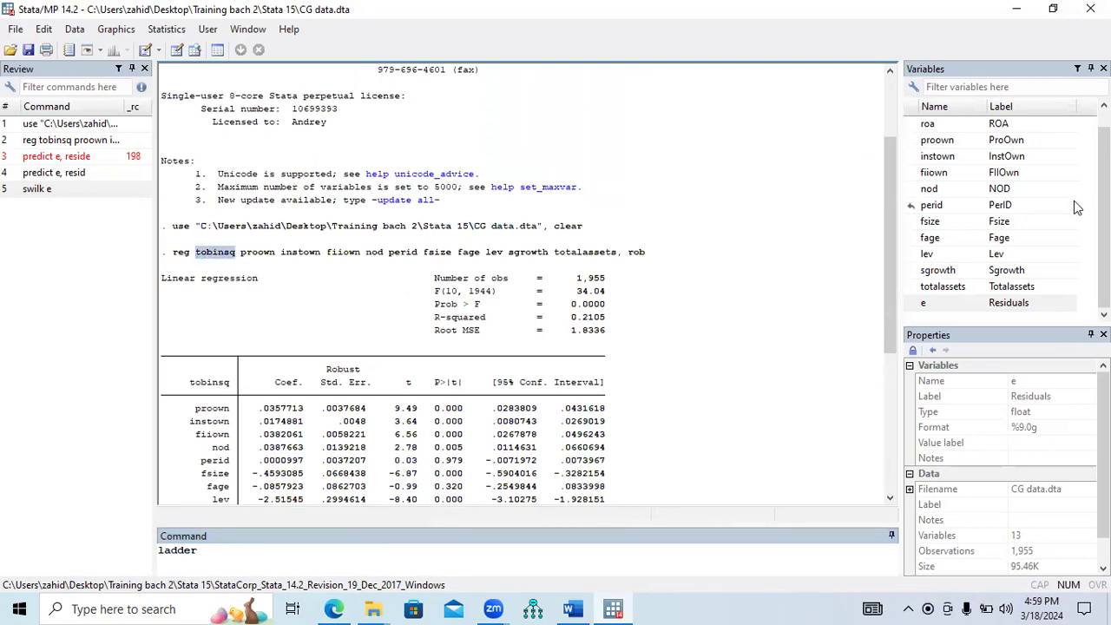
pyautogui.scroll(1, 1075, 158)
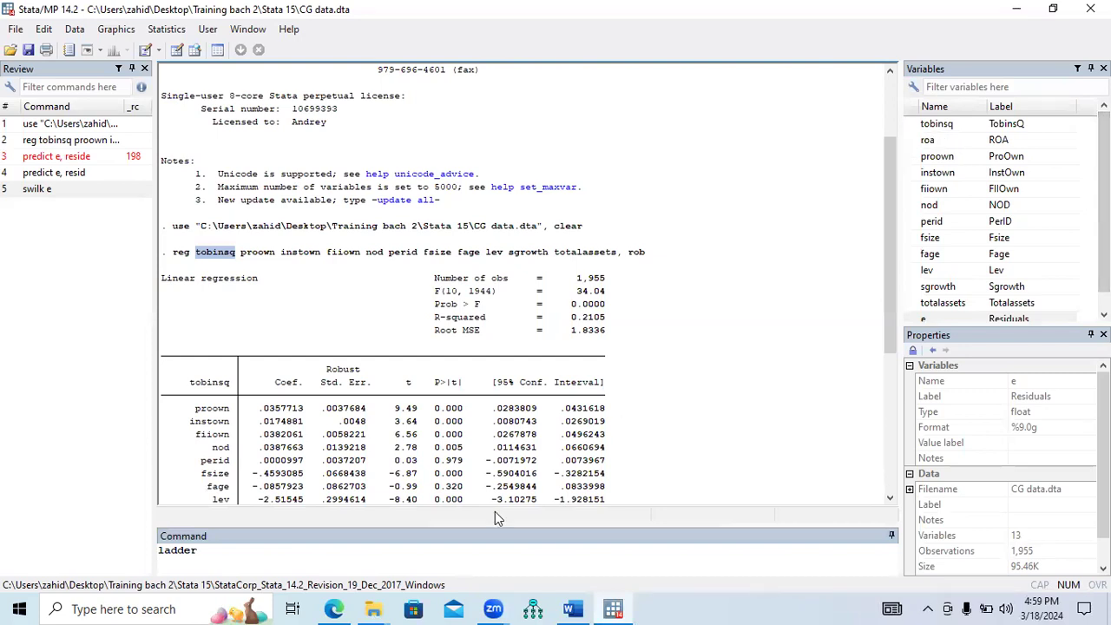
pyautogui.click(912, 126)
pyautogui.doubleClick(912, 126)
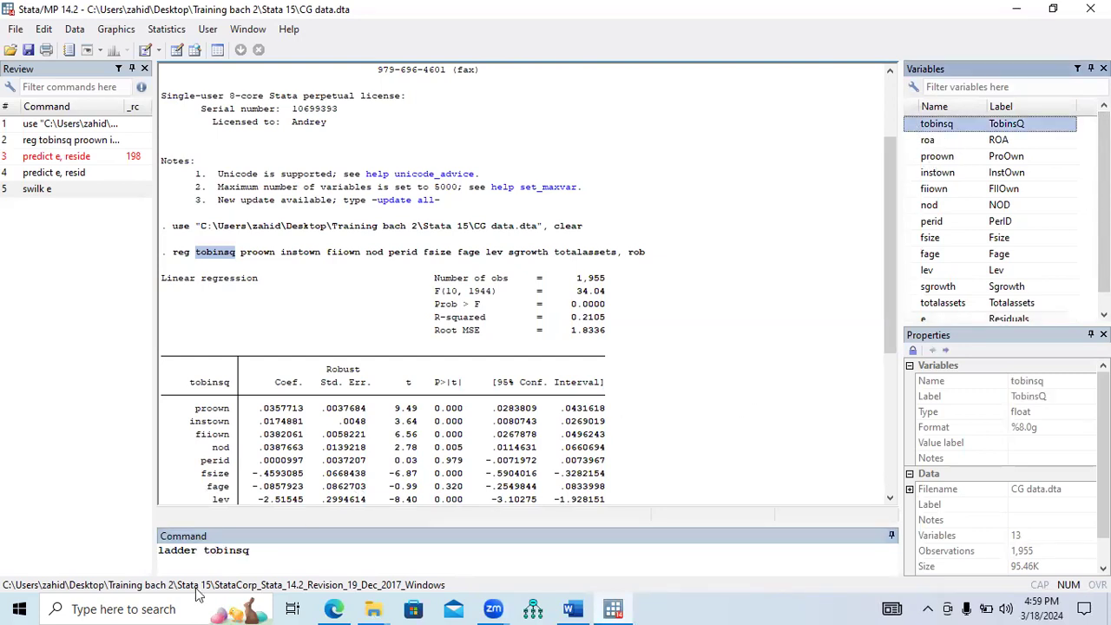
pyautogui.click(161, 550)
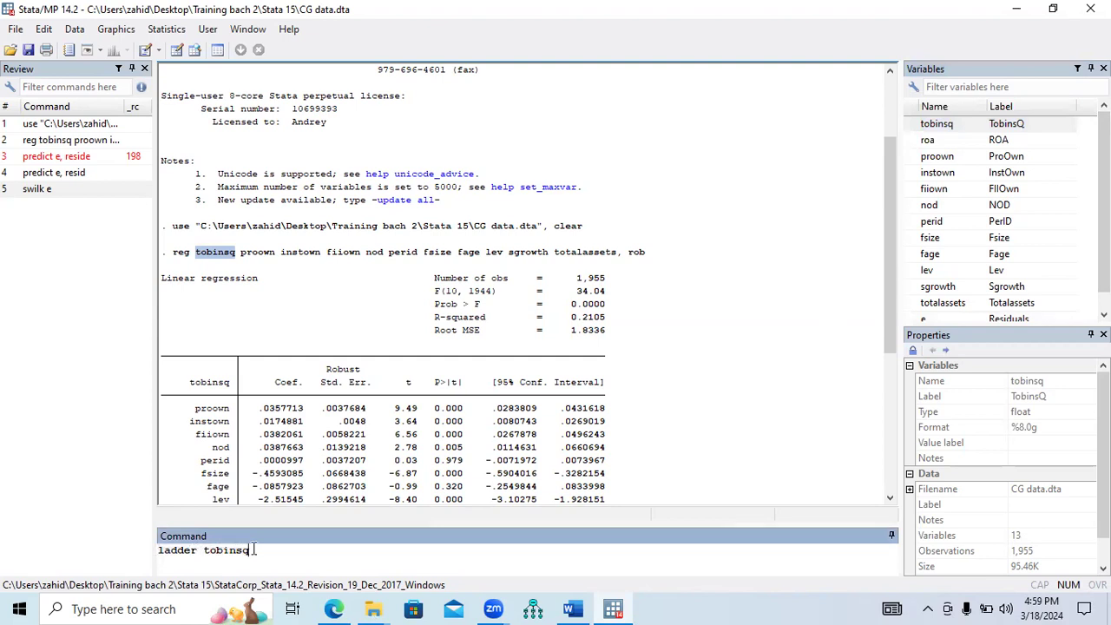
pyautogui.press('Return')
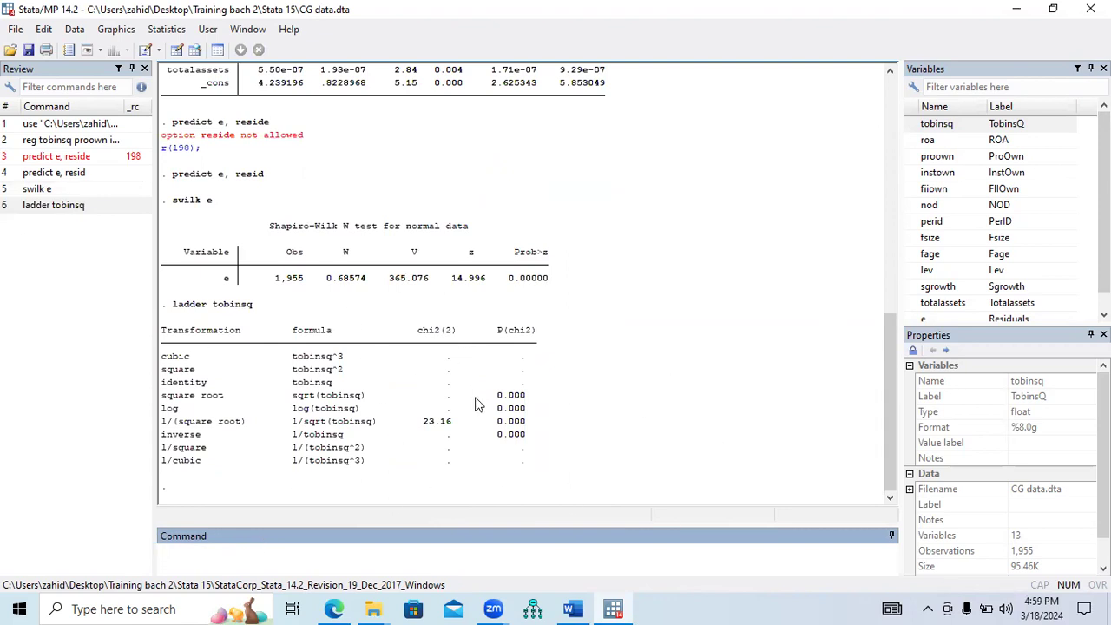
# Switch to the Word document and highlight the instruction to check the transformation method with the lowest Chi-square value
pyautogui.moveTo(571, 608)
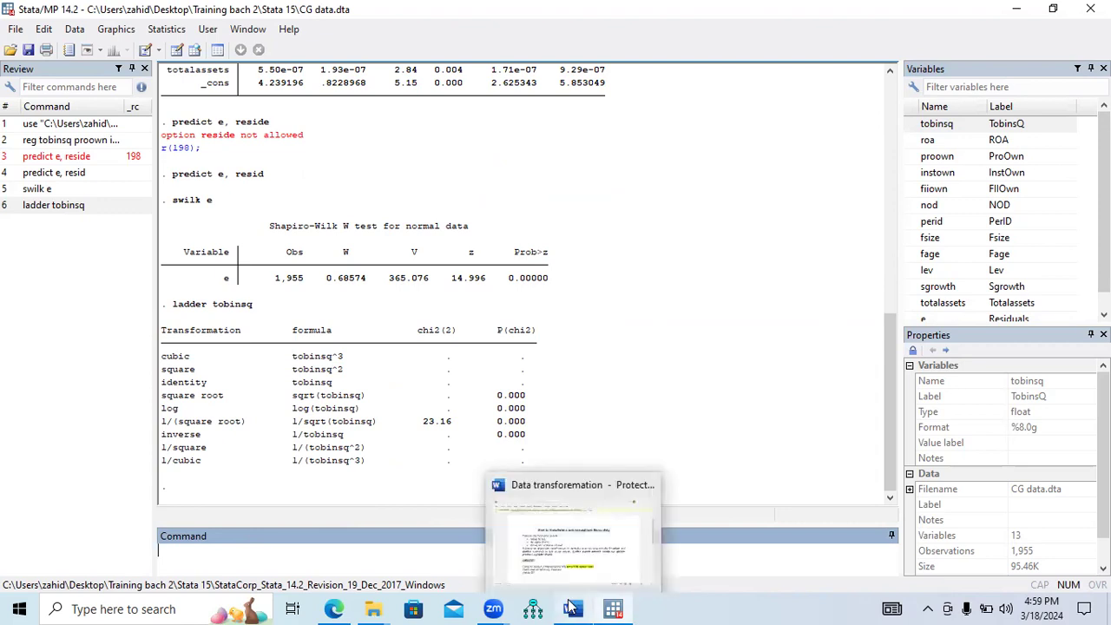
pyautogui.click(565, 566)
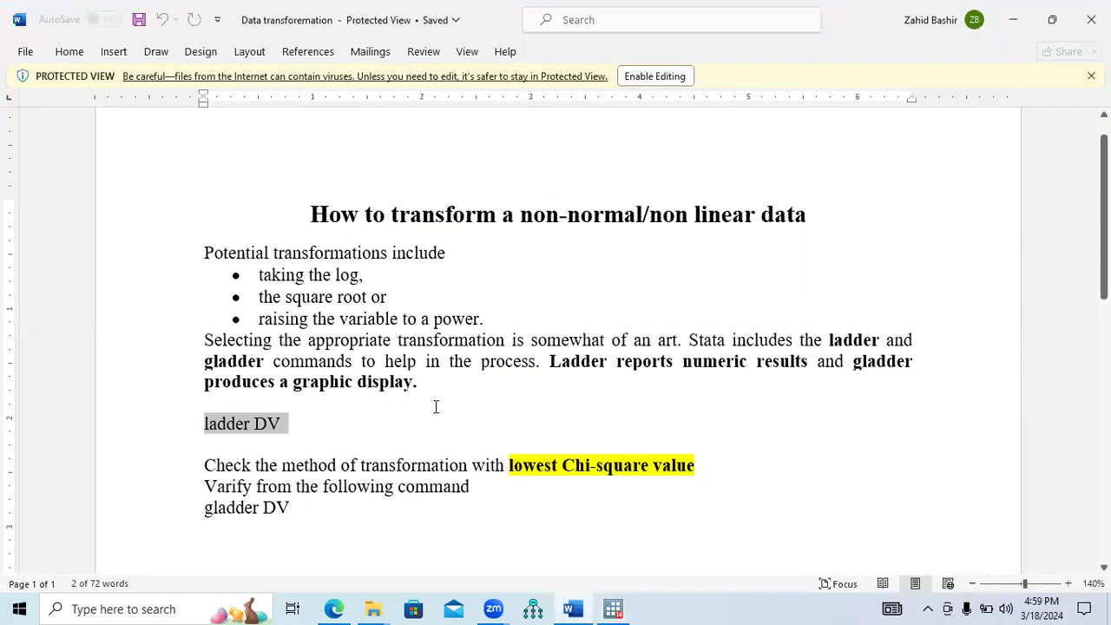
pyautogui.moveTo(208, 465); pyautogui.dragTo(679, 466)
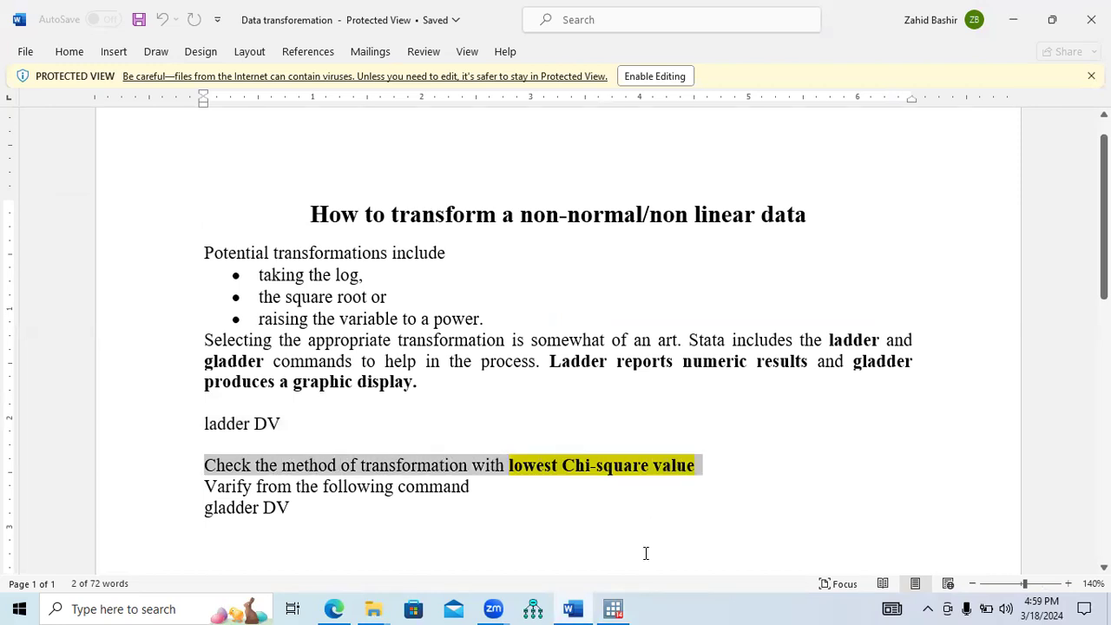
# Switch to Stata and examine the chi2(2) and P(chi2) columns of the ladder table for the lowest chi-square transformation
pyautogui.click(613, 609)
pyautogui.moveTo(418, 331); pyautogui.dragTo(464, 337)
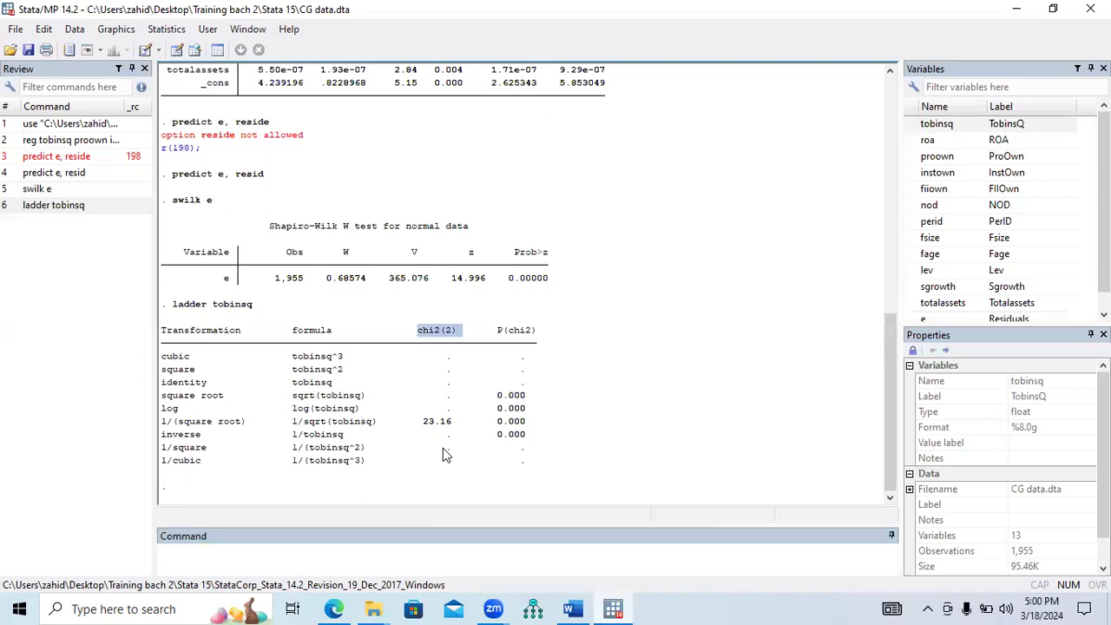
pyautogui.moveTo(425, 420); pyautogui.dragTo(451, 423)
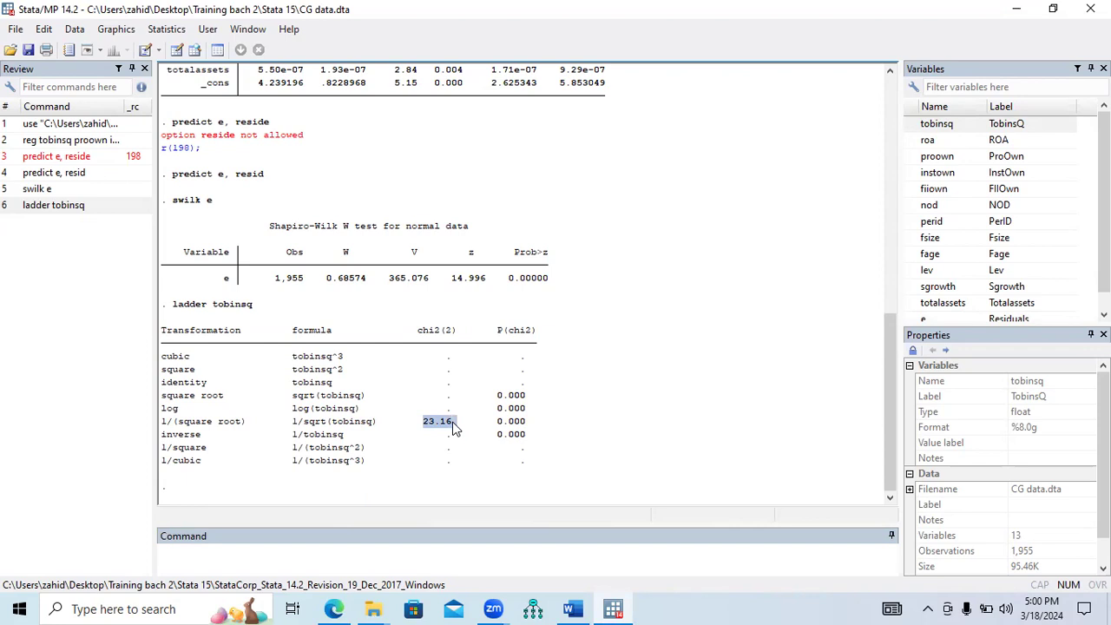
pyautogui.moveTo(496, 395); pyautogui.dragTo(531, 445)
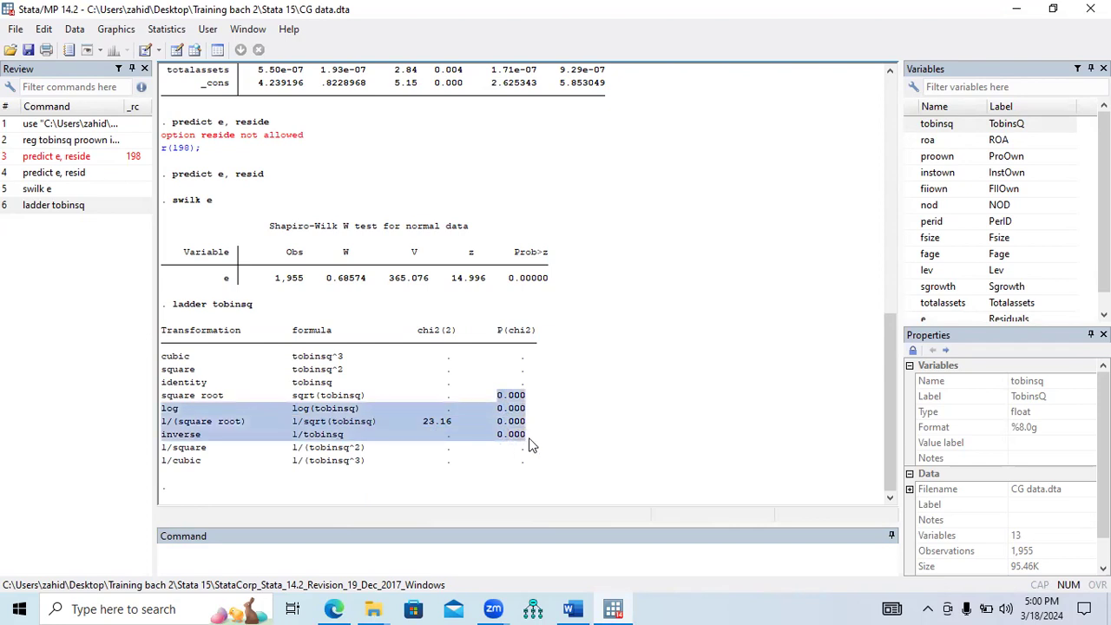
pyautogui.moveTo(448, 356); pyautogui.dragTo(451, 415)
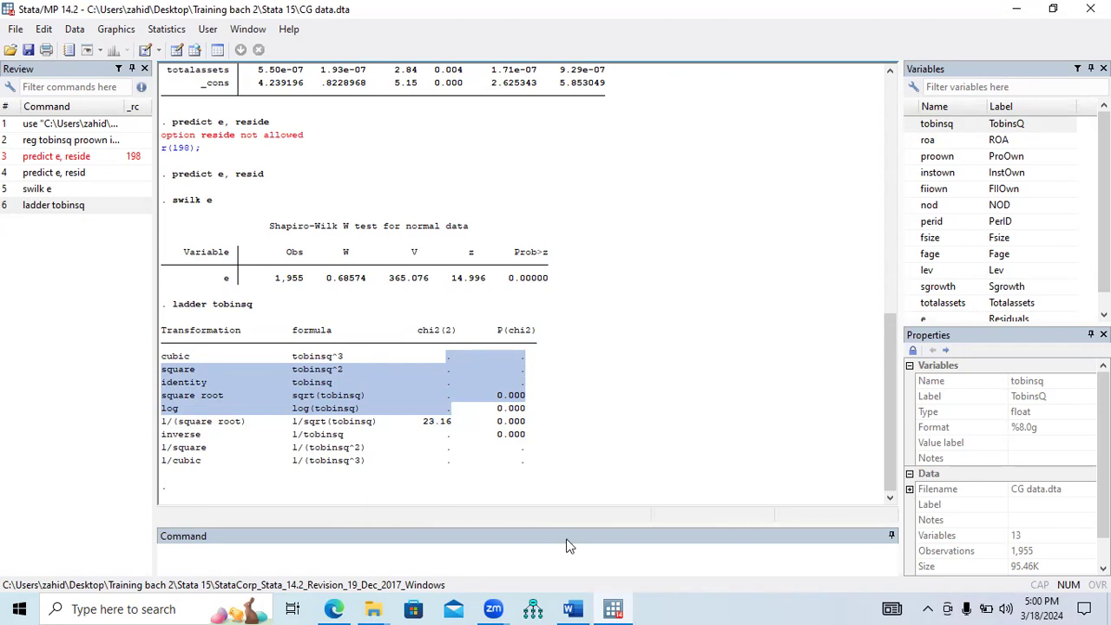
# Switch to the Word document and highlight the verification instruction and its gladder DV command
pyautogui.click(571, 609)
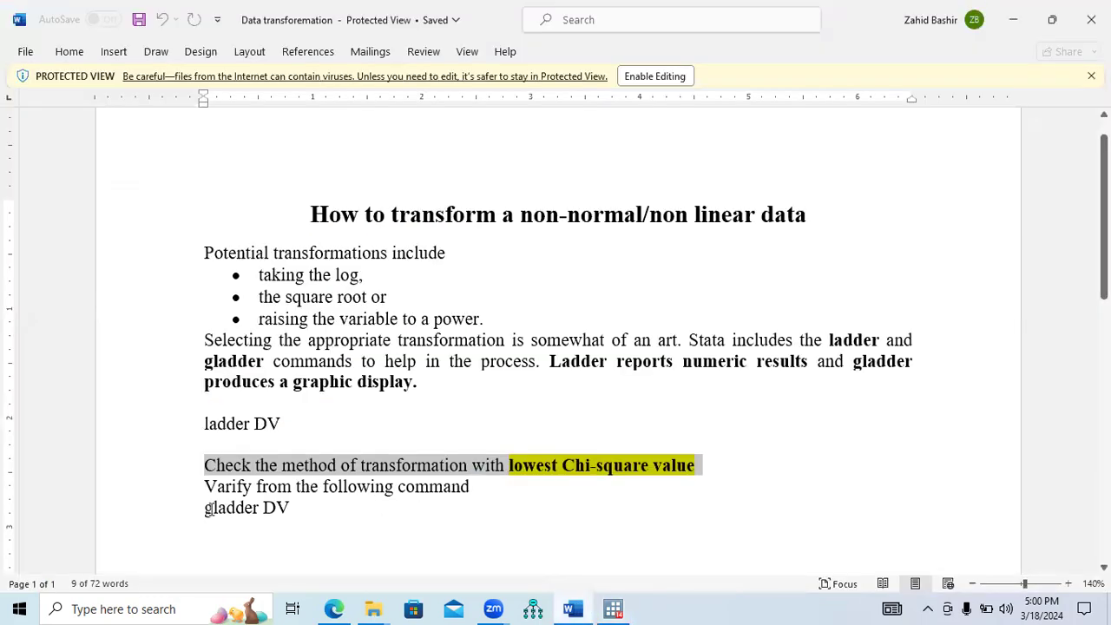
pyautogui.moveTo(206, 486); pyautogui.dragTo(470, 488)
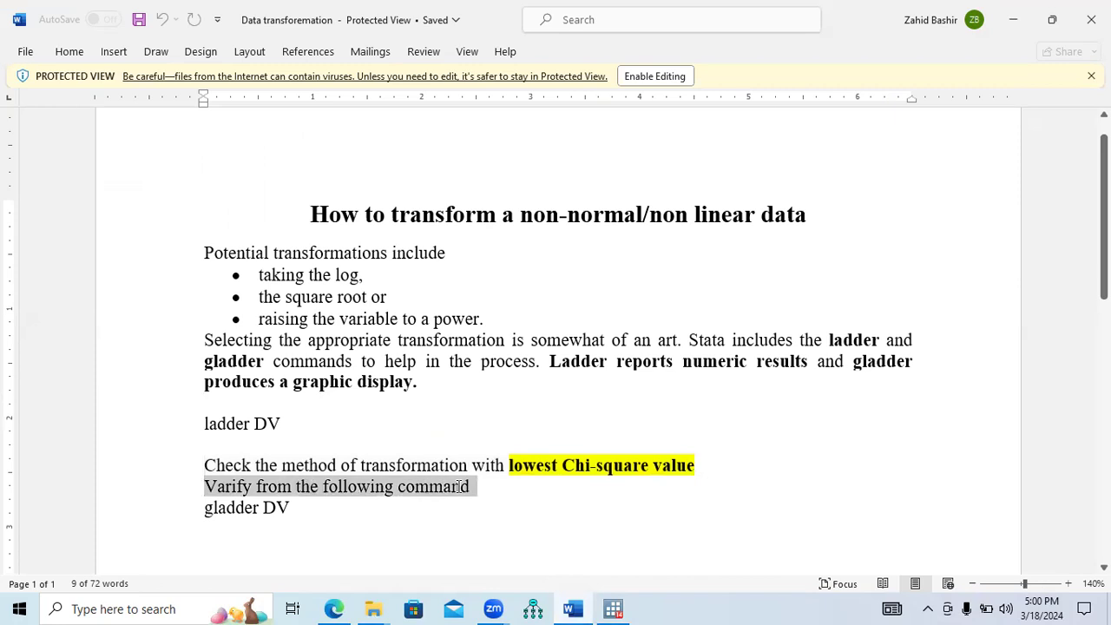
pyautogui.moveTo(205, 507); pyautogui.dragTo(286, 508)
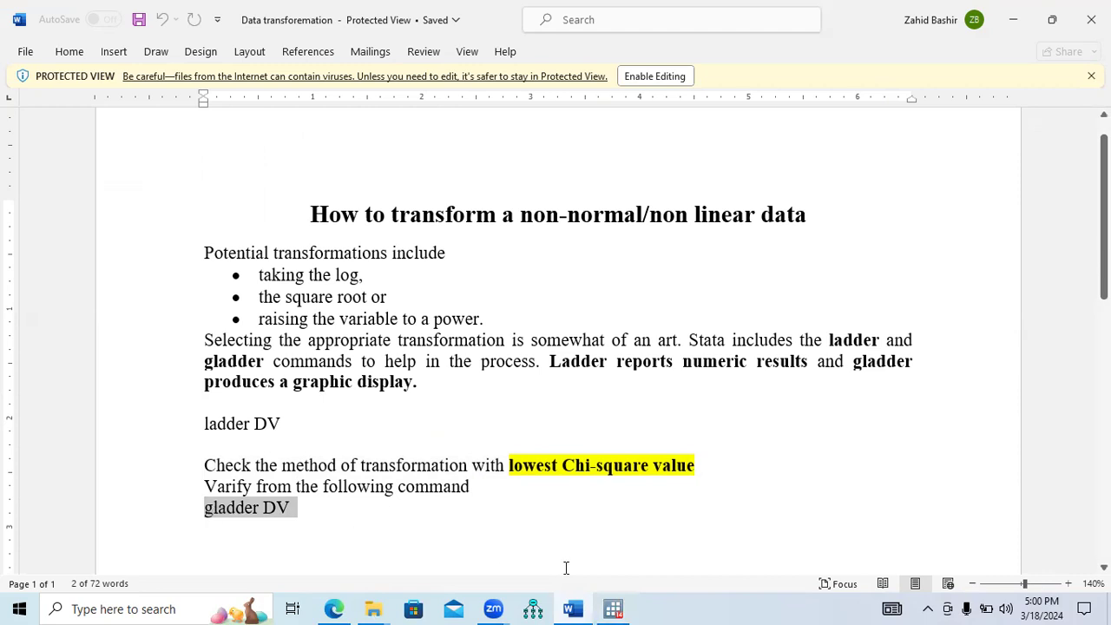
# Switch to Stata, reuse the ladder tobinsq command as gladder tobinsq, run it, and enlarge the resulting graph window
pyautogui.click(613, 609)
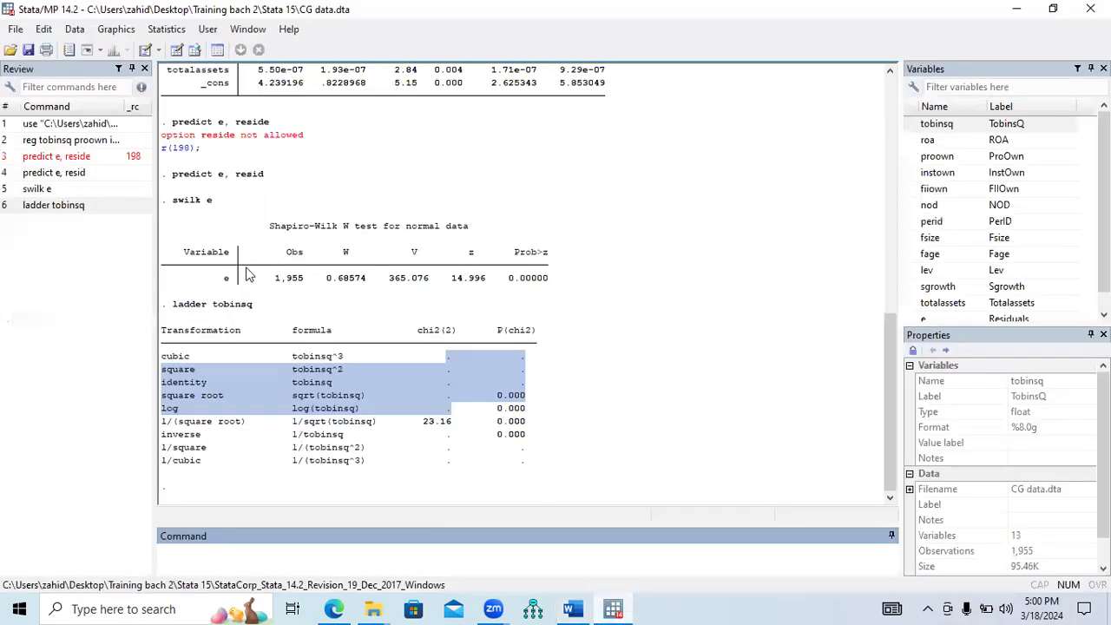
pyautogui.moveTo(255, 306); pyautogui.dragTo(184, 313)
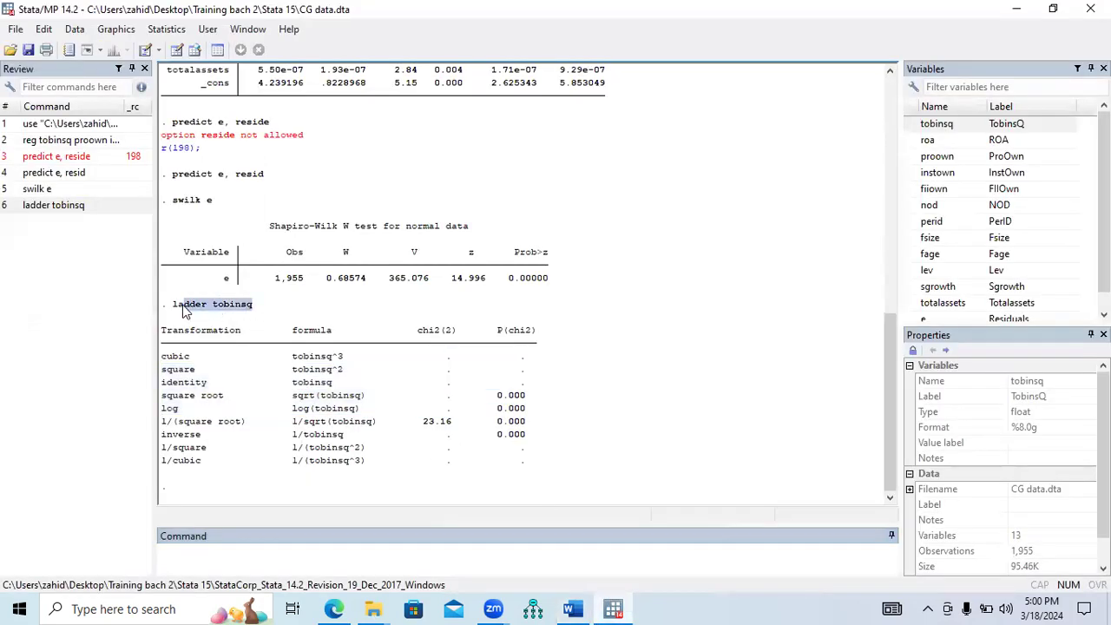
pyautogui.click(269, 555)
pyautogui.write('ladder tobinsq')
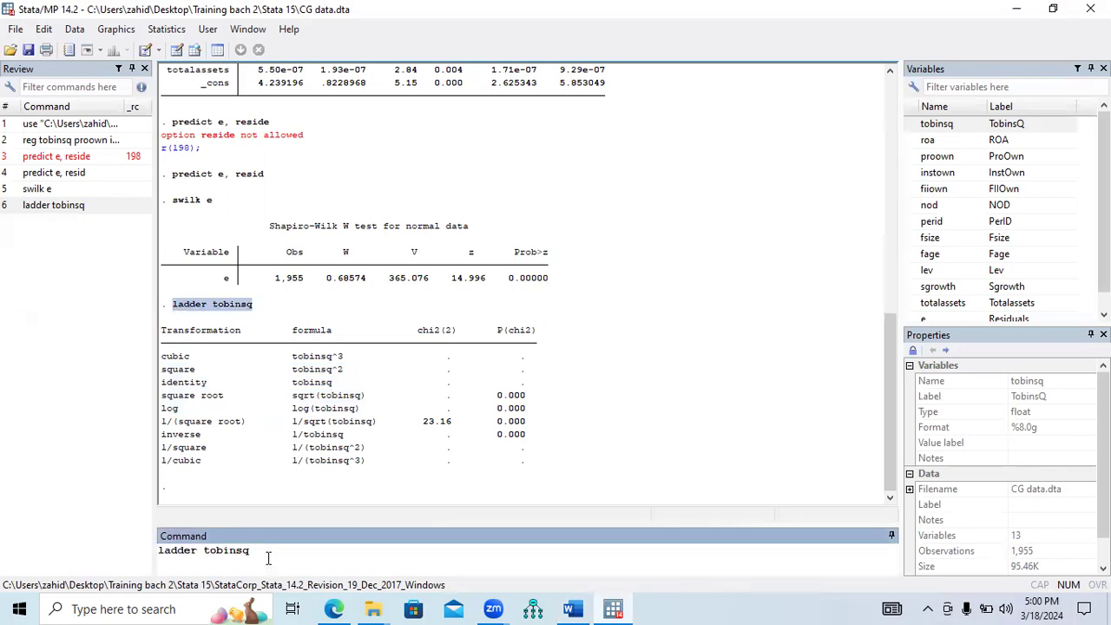
pyautogui.click(159, 552)
pyautogui.write('g')
pyautogui.press('Return')
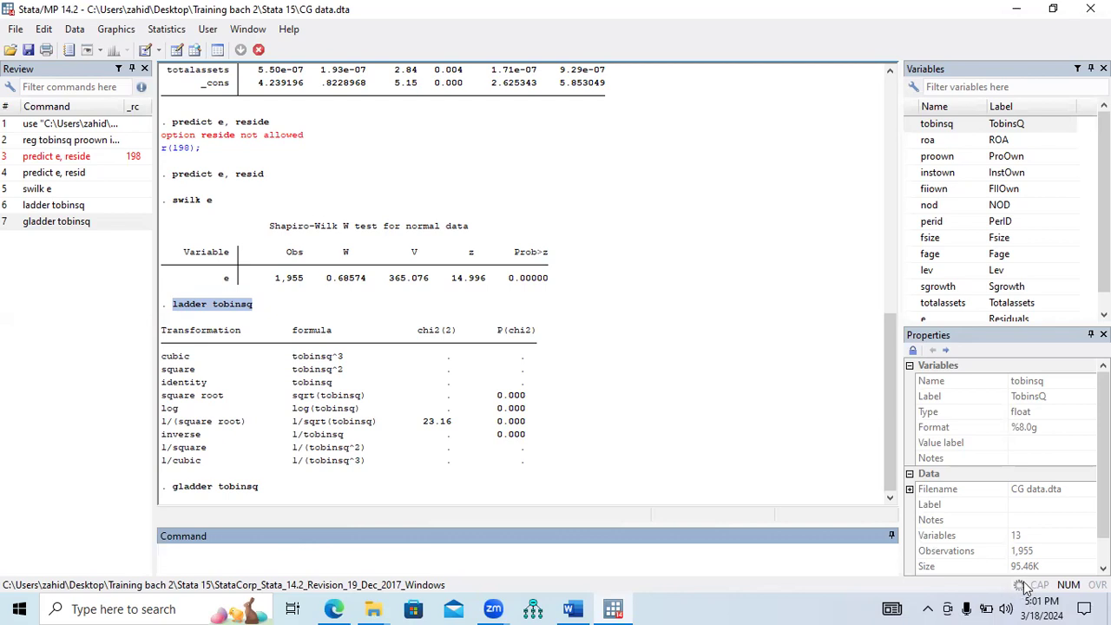
pyautogui.click(968, 109)
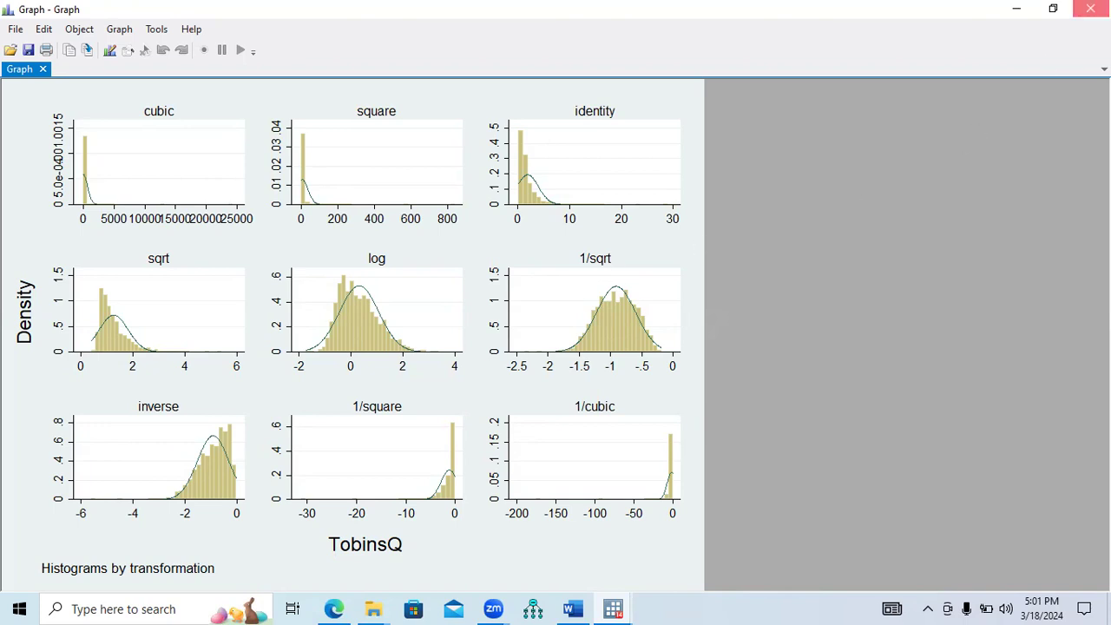
# Close the gladder graph window and highlight the 1/(square root) row in the ladder table
pyautogui.click(1091, 8)
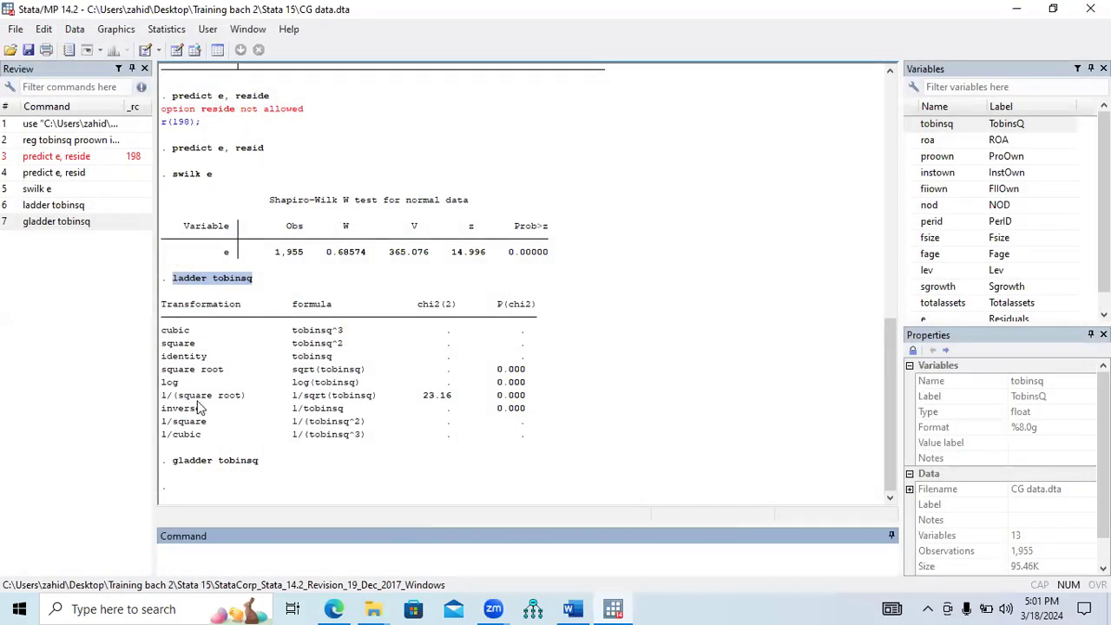
pyautogui.moveTo(165, 397); pyautogui.dragTo(532, 404)
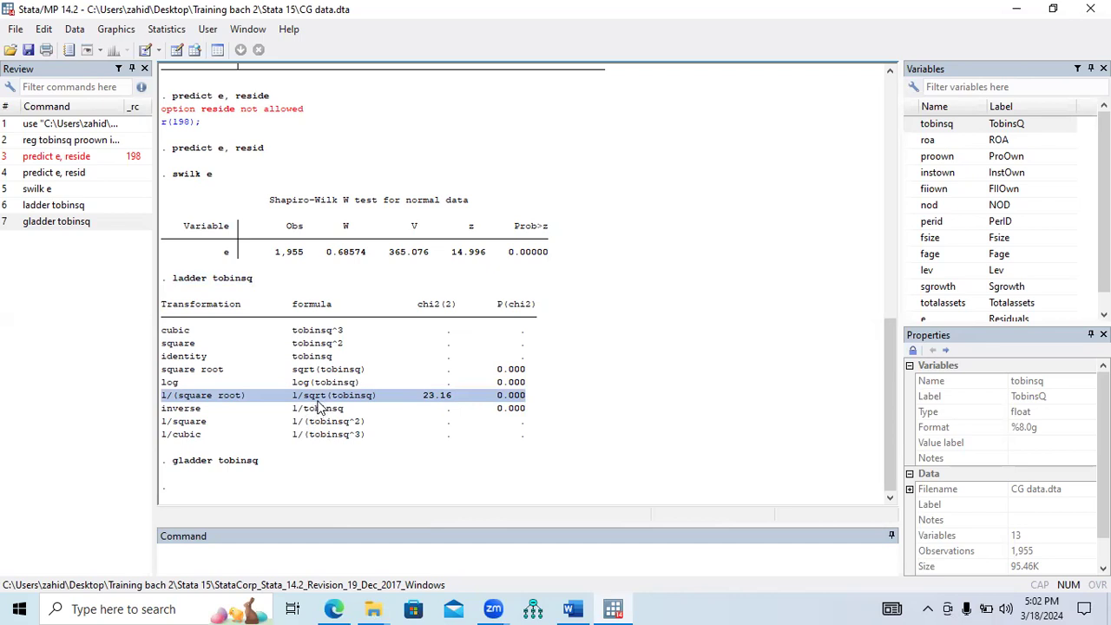
# Generate the transformed variable tobinsq2 = 1/sqrt(tobinsq), reusing the formula from the ladder table, and select it in the variable list
pyautogui.click(265, 557)
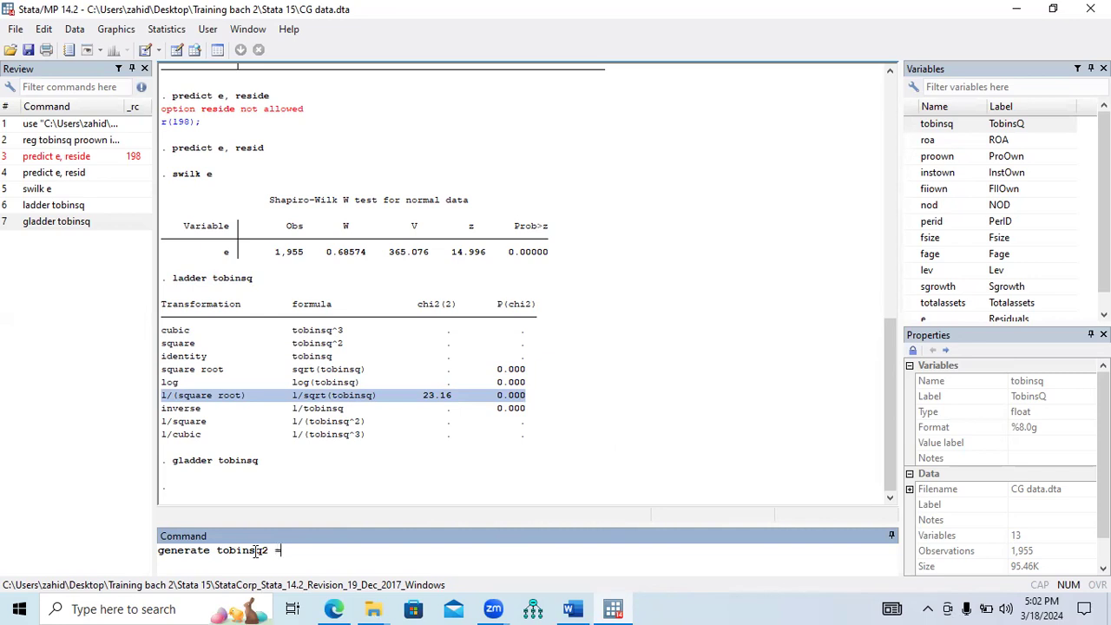
pyautogui.moveTo(293, 396); pyautogui.dragTo(375, 401)
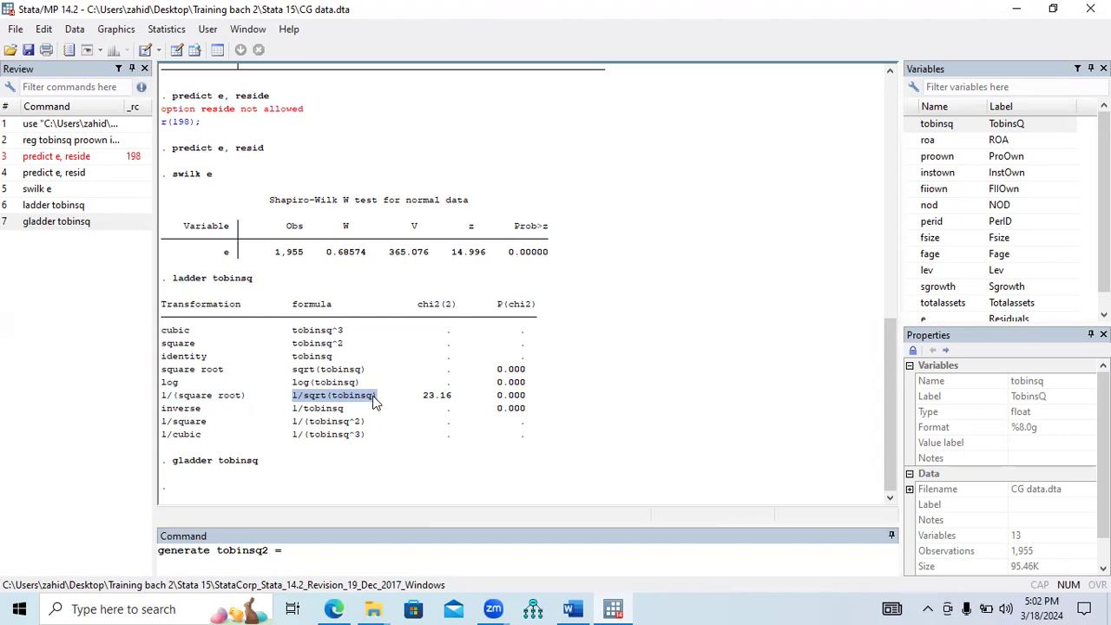
pyautogui.click(334, 404)
pyautogui.moveTo(293, 399); pyautogui.dragTo(369, 406)
pyautogui.hotkey('ctrl', 'c')
pyautogui.click(340, 551)
pyautogui.hotkey('ctrl', 'v')
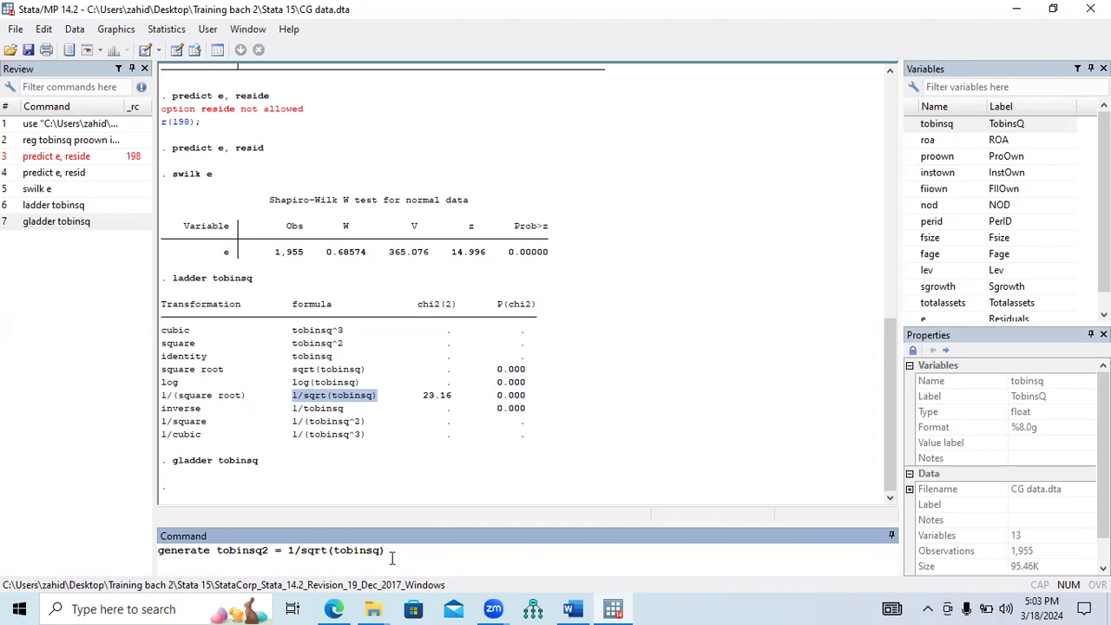
pyautogui.press('Return')
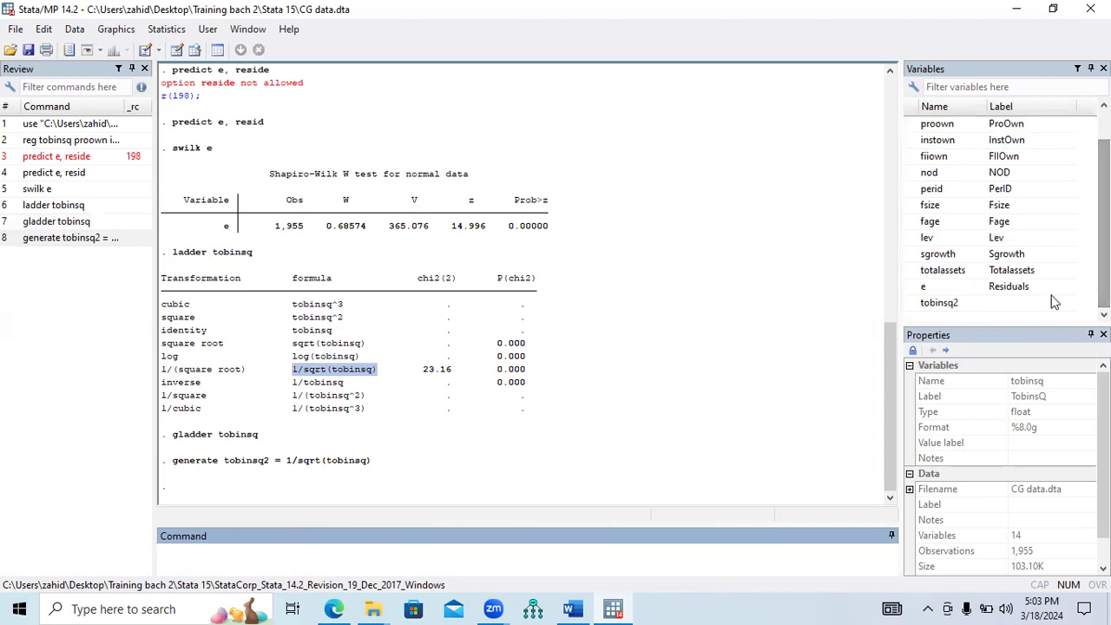
pyautogui.click(947, 309)
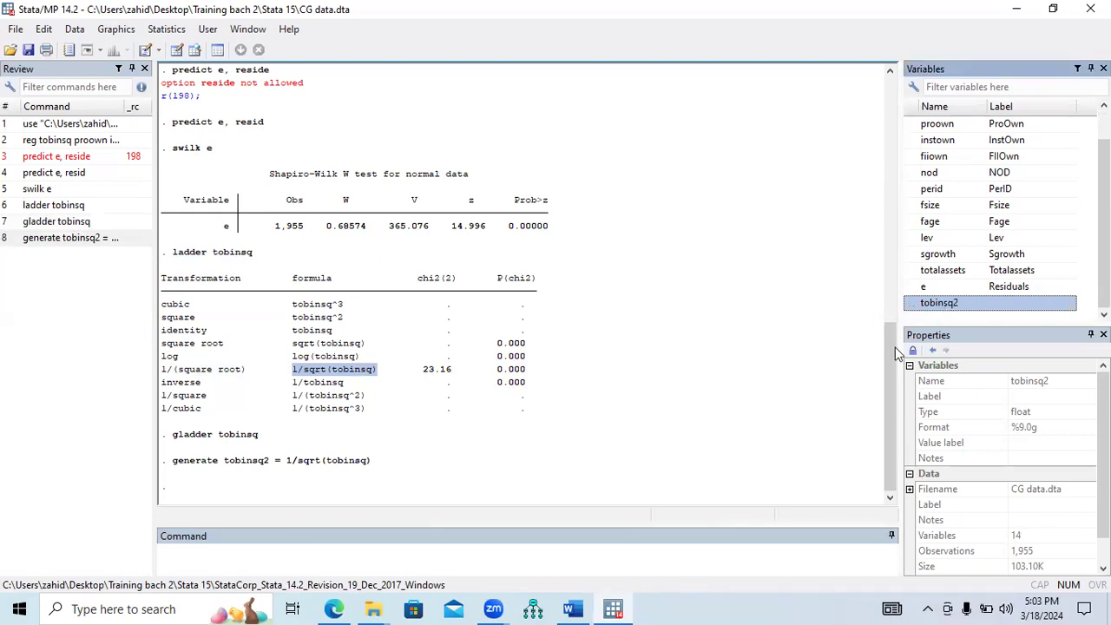
# Copy the earlier reg tobinsq command with its rob option from the results into the command line
pyautogui.moveTo(889, 358); pyautogui.dragTo(880, 177)
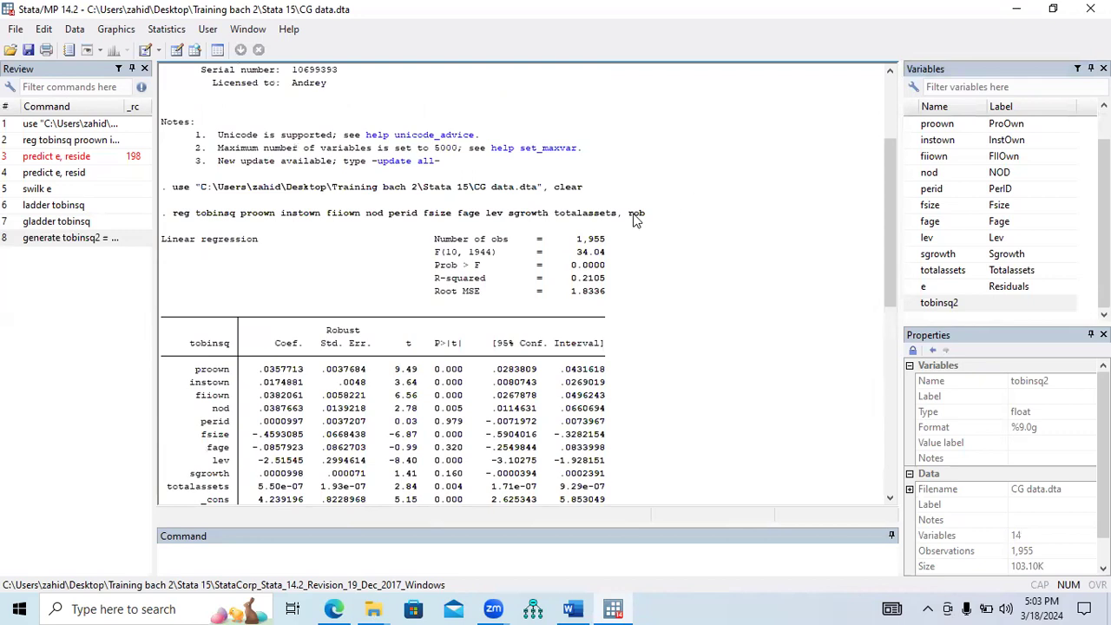
pyautogui.moveTo(645, 218); pyautogui.dragTo(177, 218)
pyautogui.hotkey('ctrl', 'c')
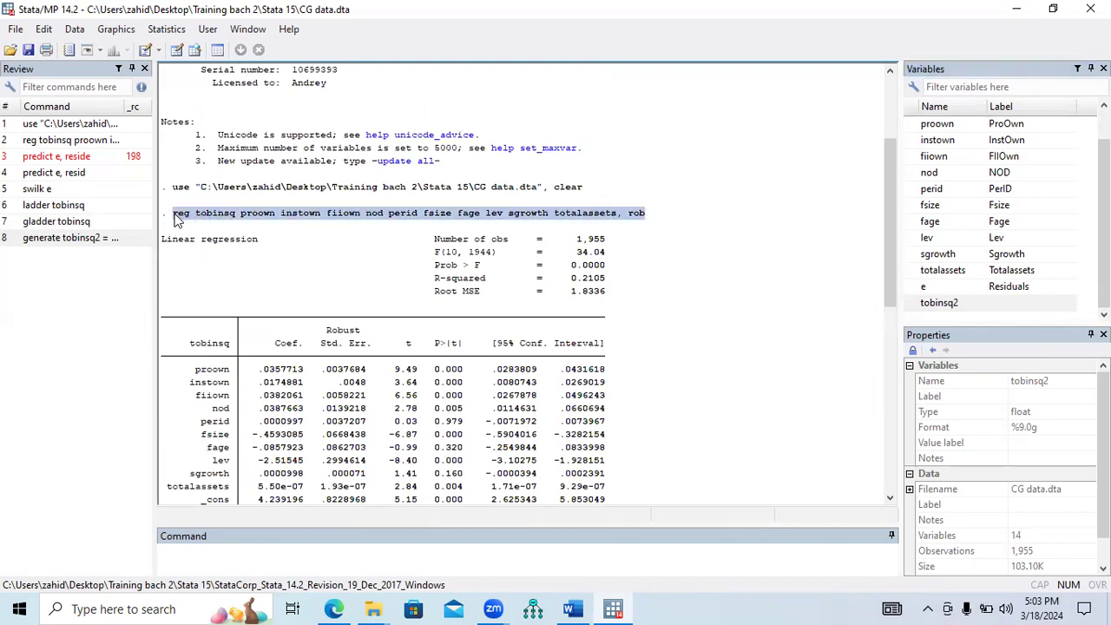
pyautogui.click(244, 558)
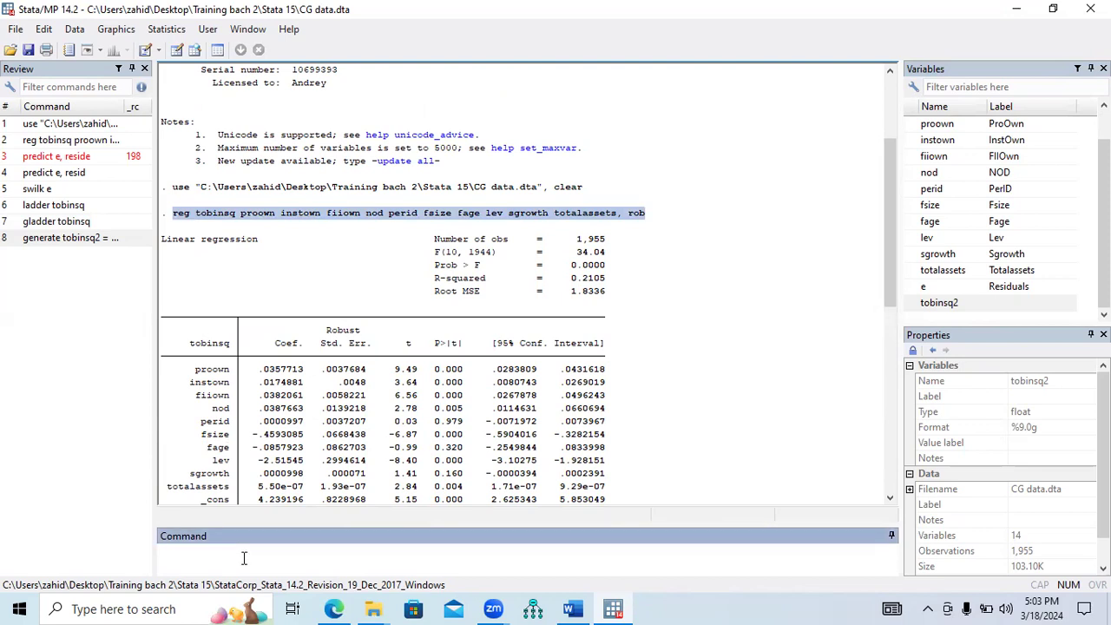
pyautogui.hotkey('ctrl', 'v')
# Replace the dependent variable tobinsq with tobinsq2 in the regression command and run it
pyautogui.moveTo(231, 552); pyautogui.dragTo(185, 557)
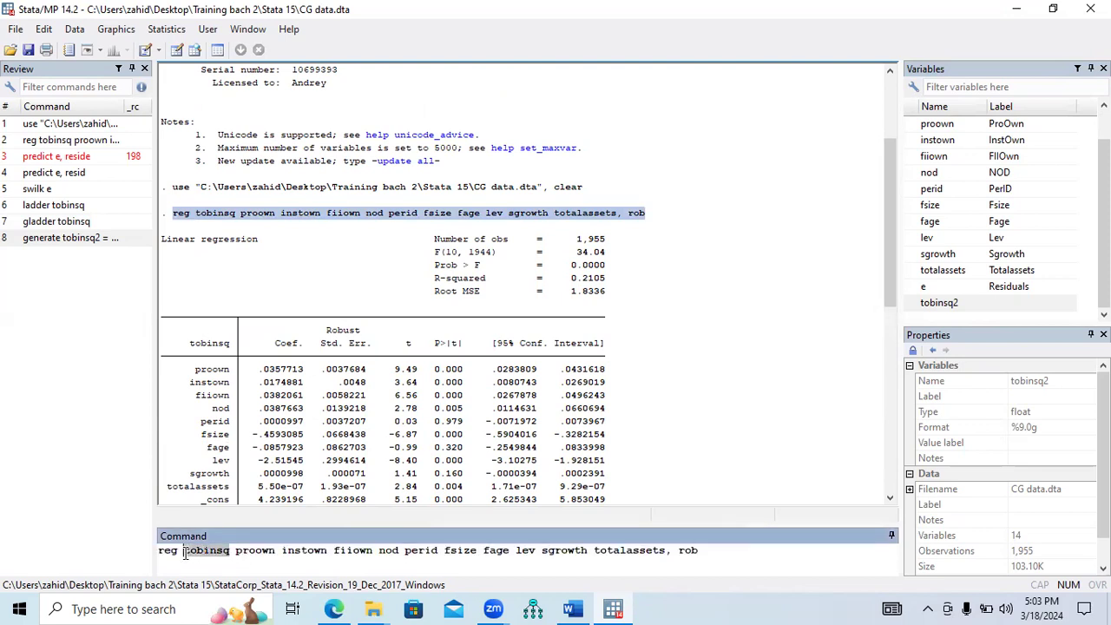
pyautogui.click(231, 552)
pyautogui.press('BackSpace')
pyautogui.press('BackSpace')
pyautogui.press('BackSpace')
pyautogui.press('BackSpace')
pyautogui.press('BackSpace')
pyautogui.press('BackSpace')
pyautogui.press('BackSpace')
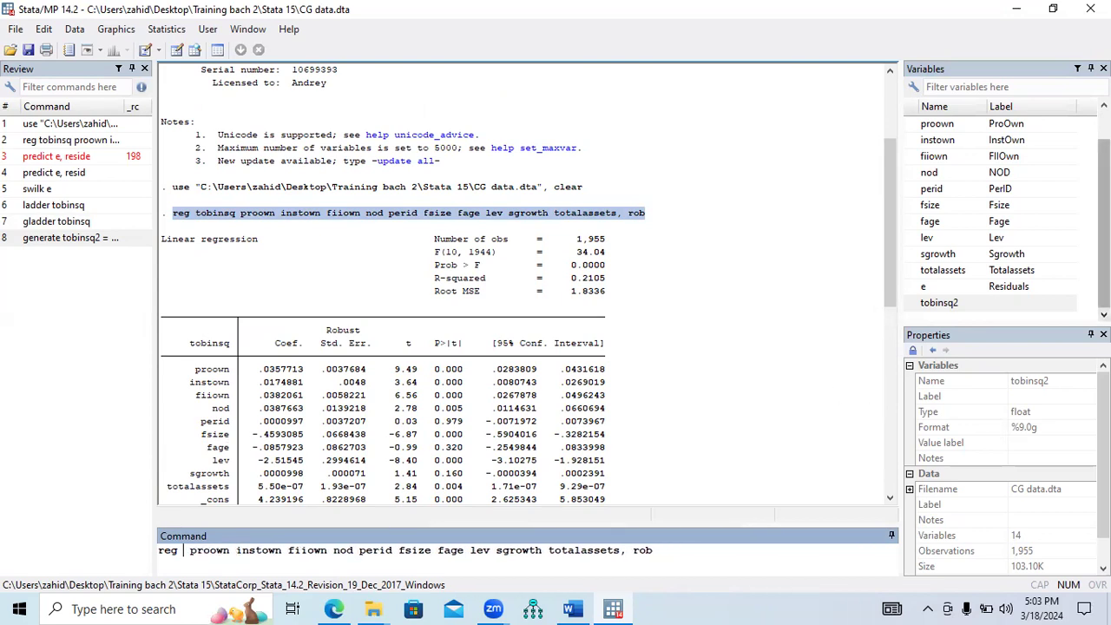
pyautogui.doubleClick(923, 303)
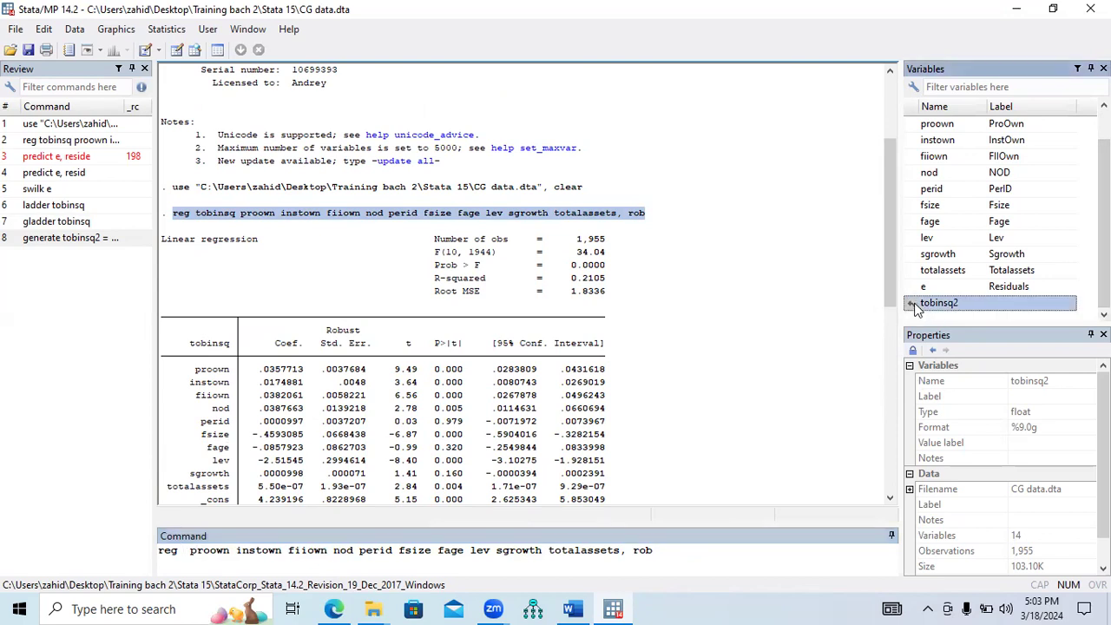
pyautogui.moveTo(237, 551); pyautogui.dragTo(710, 551)
pyautogui.click(714, 552)
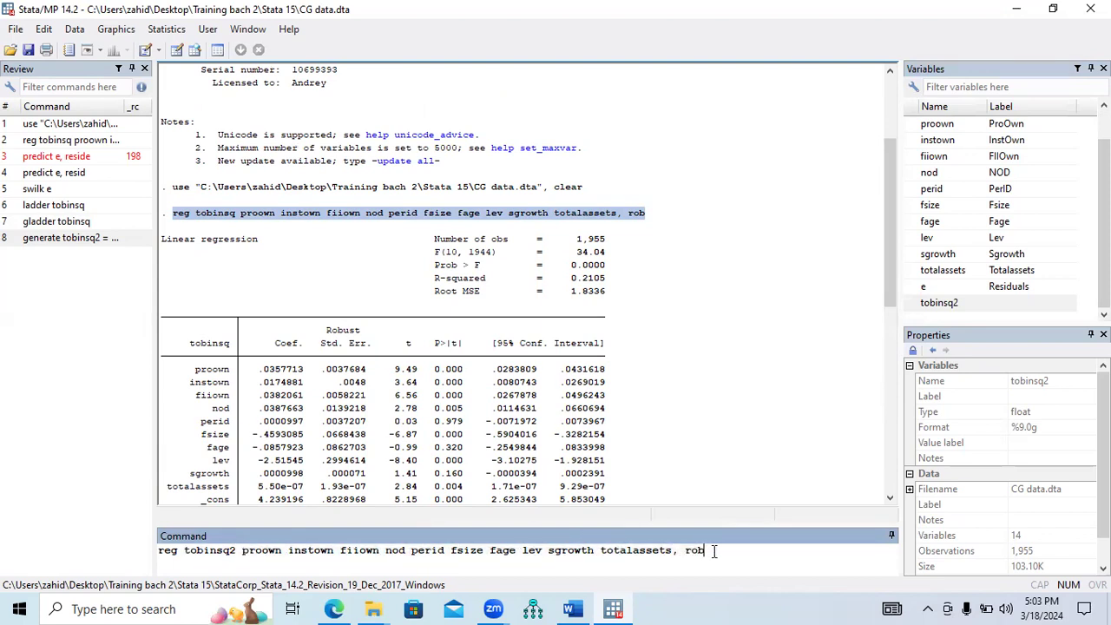
pyautogui.press('Return')
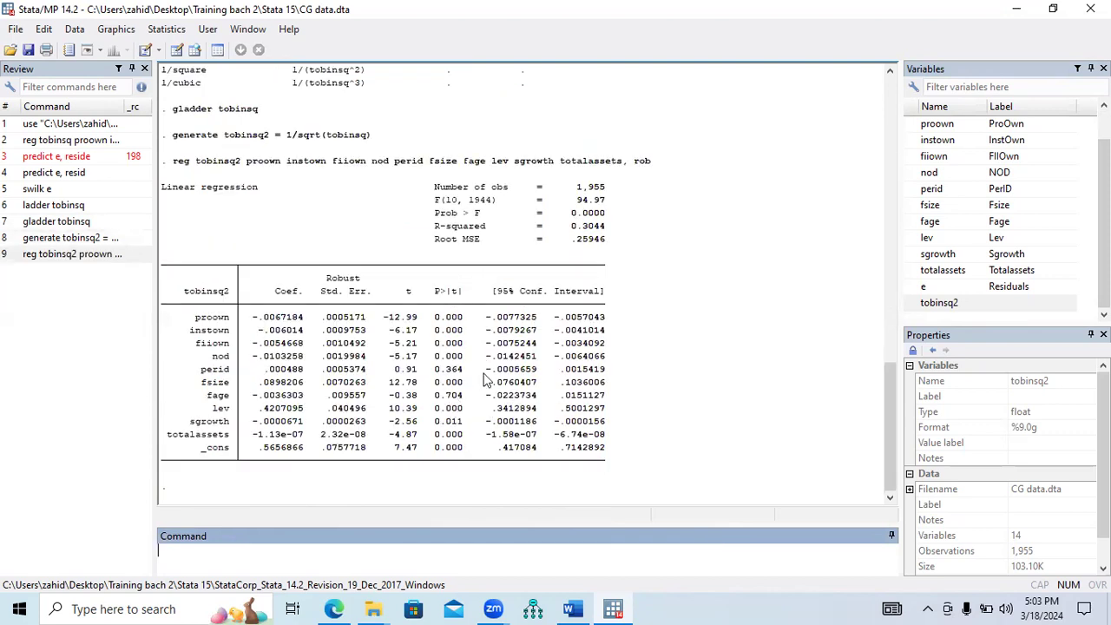
# Highlight the R-squared, Prob > F and P>|t| values in the tobinsq2 regression output
pyautogui.moveTo(438, 231); pyautogui.dragTo(607, 234)
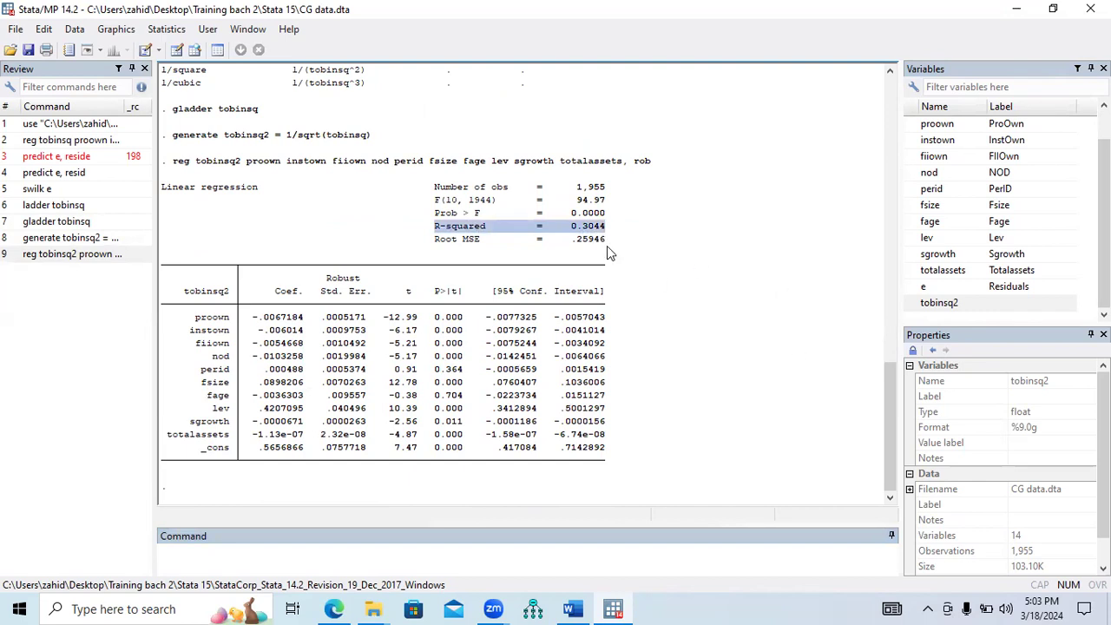
pyautogui.moveTo(436, 217); pyautogui.dragTo(608, 224)
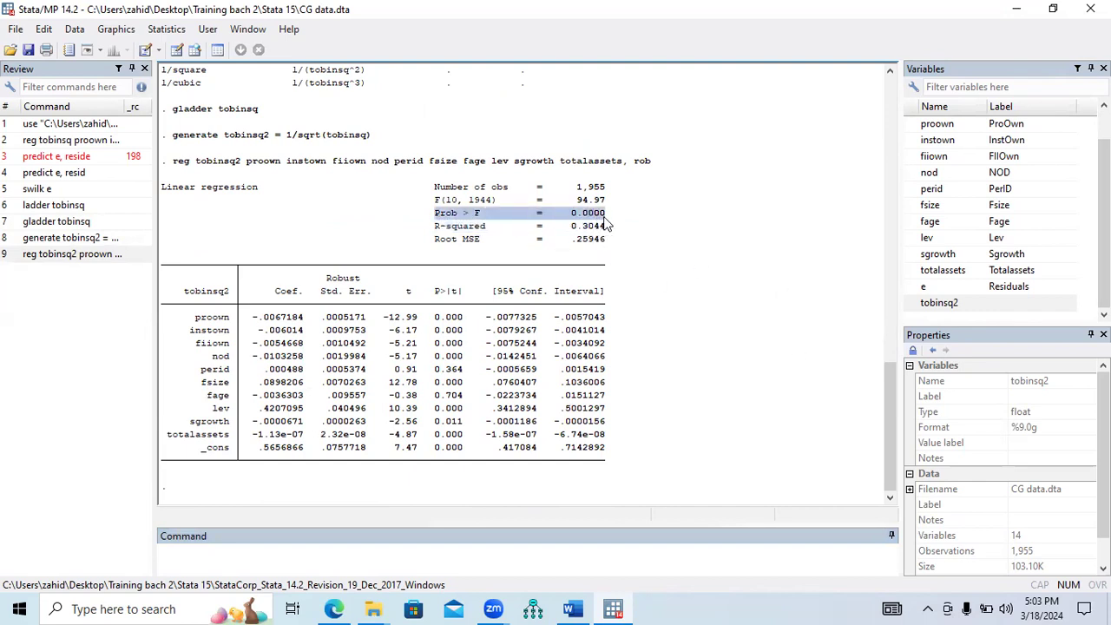
pyautogui.moveTo(442, 318); pyautogui.dragTo(462, 448)
# Compare the R-squared of the original tobinsq regression with that of the tobinsq2 regression
pyautogui.moveTo(893, 456); pyautogui.dragTo(887, 233)
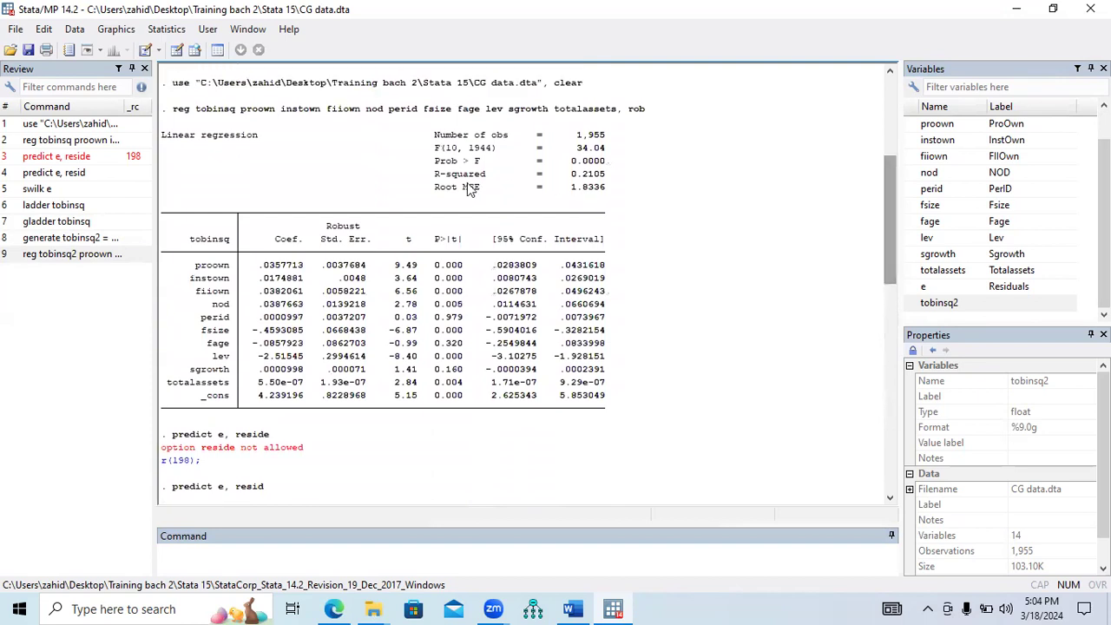
pyautogui.moveTo(435, 174); pyautogui.dragTo(608, 178)
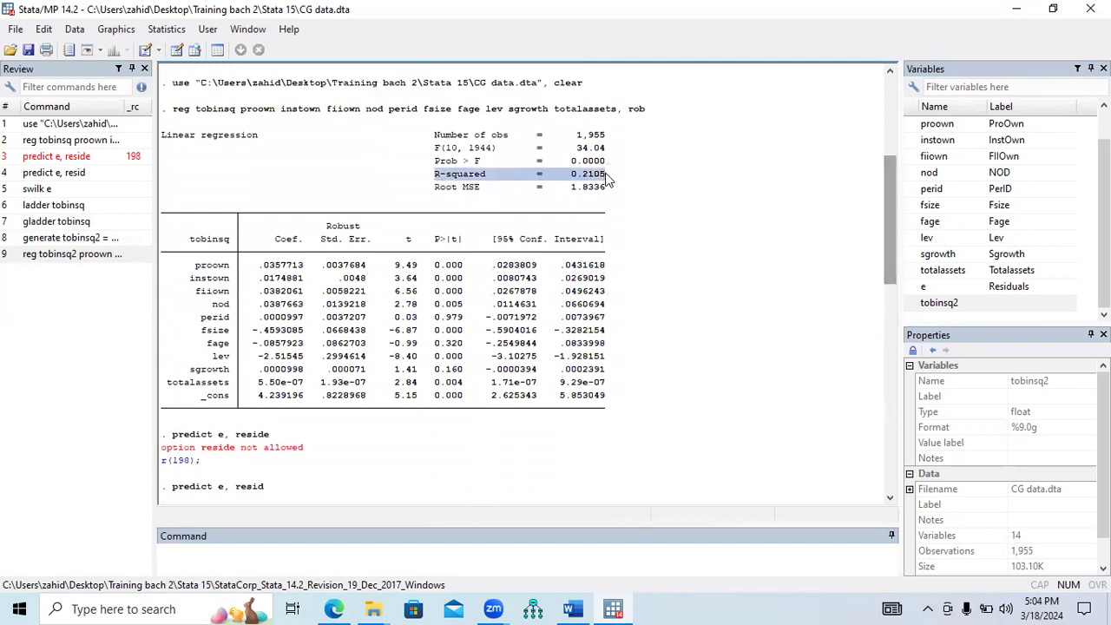
pyautogui.moveTo(894, 224); pyautogui.dragTo(884, 460)
pyautogui.moveTo(570, 226); pyautogui.dragTo(606, 227)
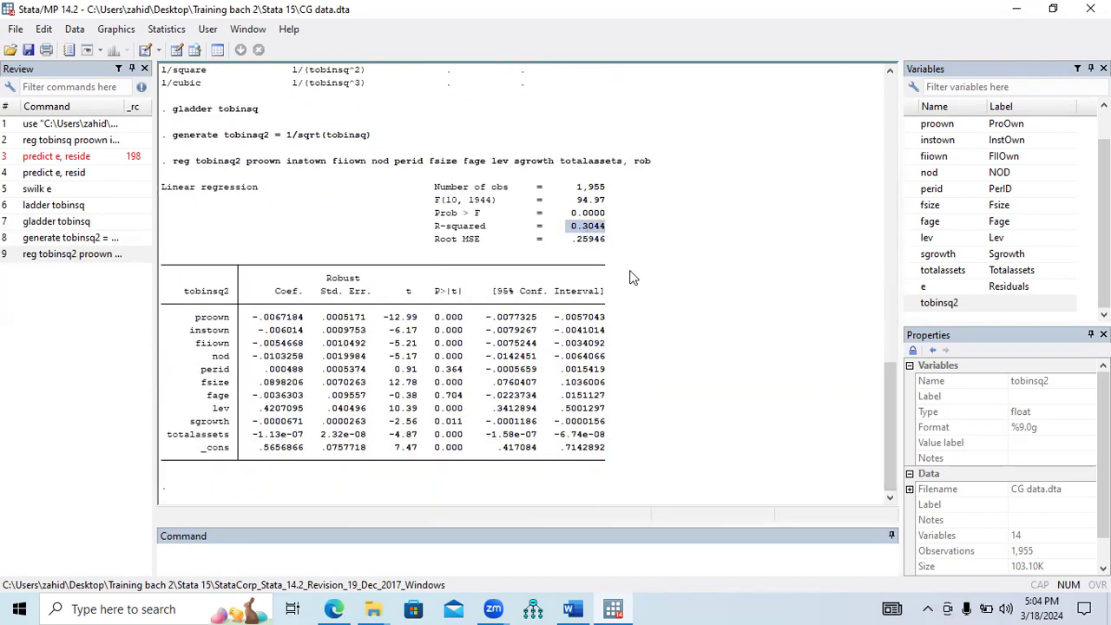
# Compare the perid, fage and sgrowth rows and their p-values between the tobinsq and tobinsq2 regressions
pyautogui.moveTo(890, 423); pyautogui.dragTo(871, 236)
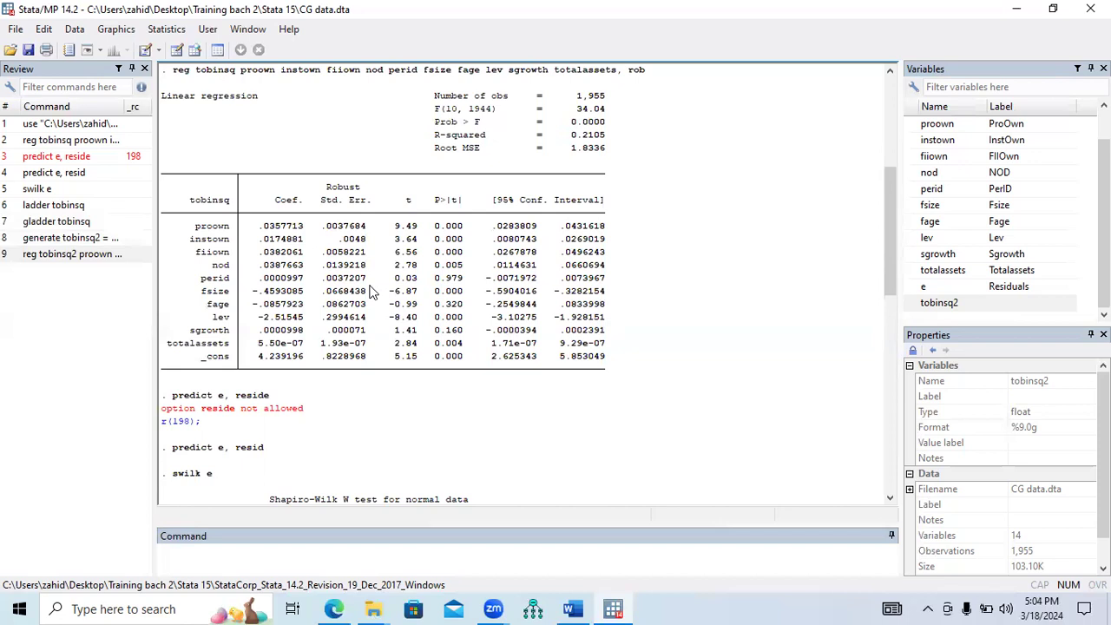
pyautogui.moveTo(202, 280); pyautogui.dragTo(438, 287)
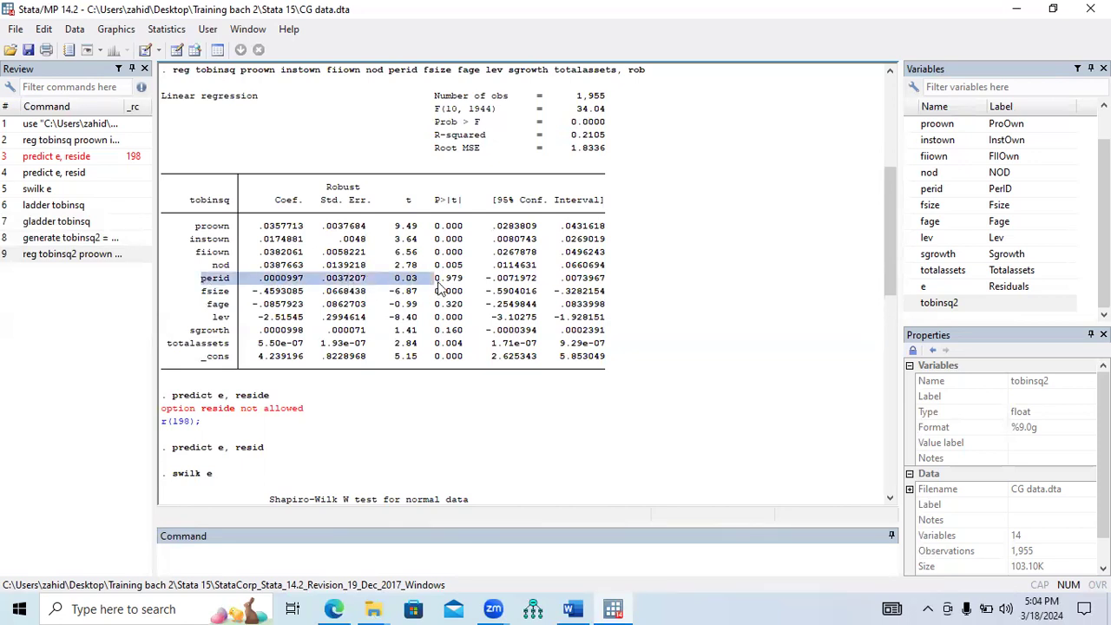
pyautogui.click(225, 309)
pyautogui.moveTo(202, 305); pyautogui.dragTo(462, 306)
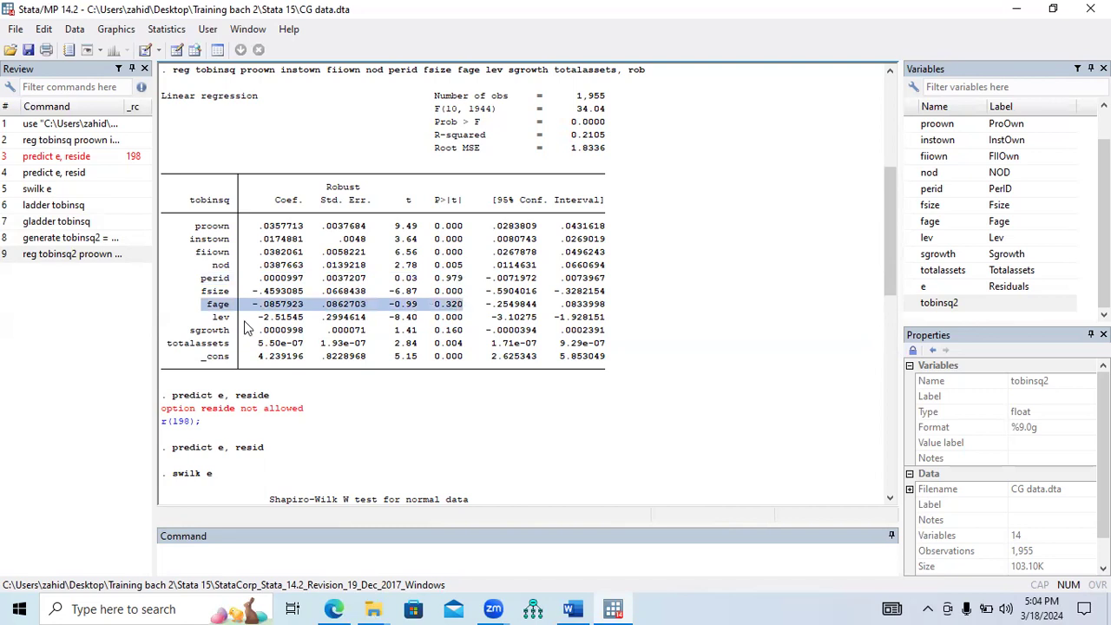
pyautogui.moveTo(191, 332); pyautogui.dragTo(465, 332)
pyautogui.scroll(-2, 893, 342)
pyautogui.moveTo(894, 342); pyautogui.dragTo(895, 486)
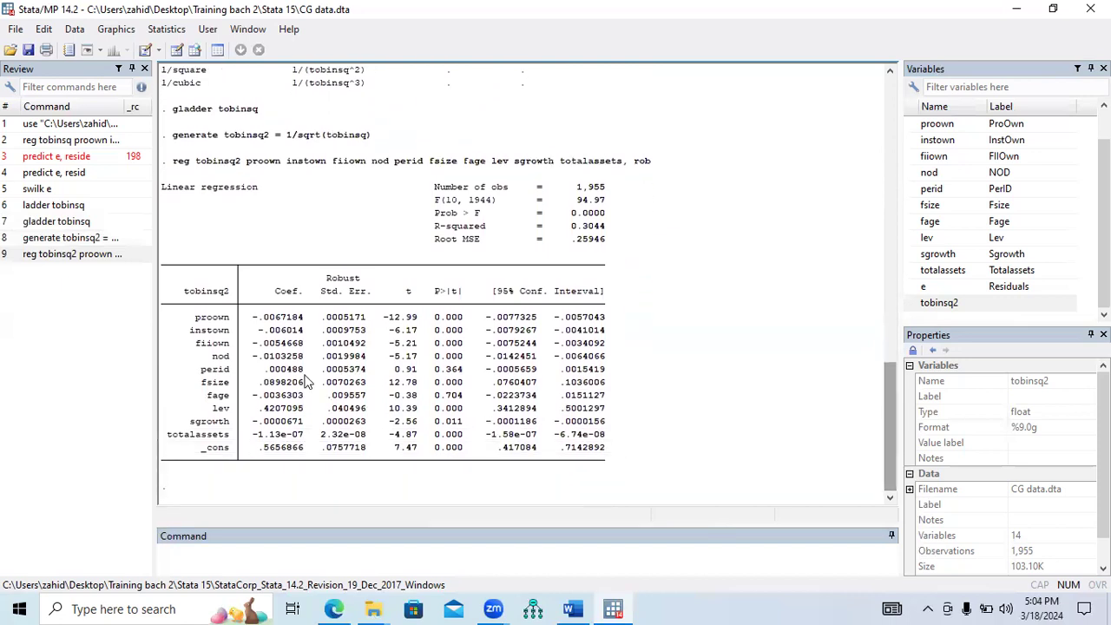
pyautogui.moveTo(204, 375); pyautogui.dragTo(461, 366)
pyautogui.moveTo(208, 396); pyautogui.dragTo(469, 398)
pyautogui.moveTo(191, 423); pyautogui.dragTo(460, 423)
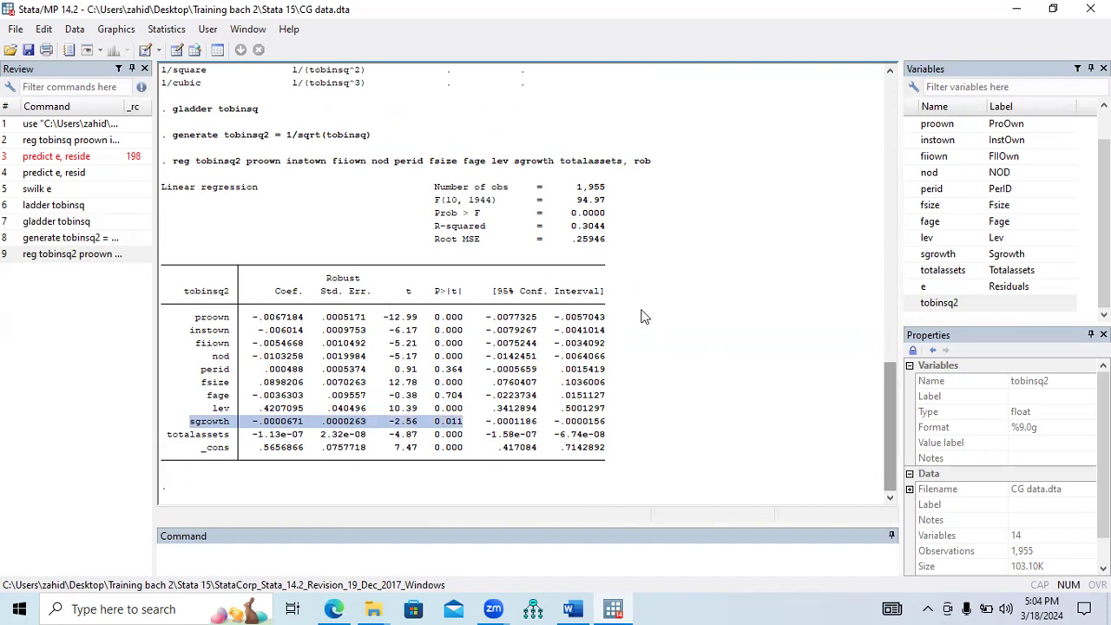
# Review the earlier residual commands, and drop the existing residuals variable e from the dataset
pyautogui.moveTo(890, 425); pyautogui.dragTo(877, 297)
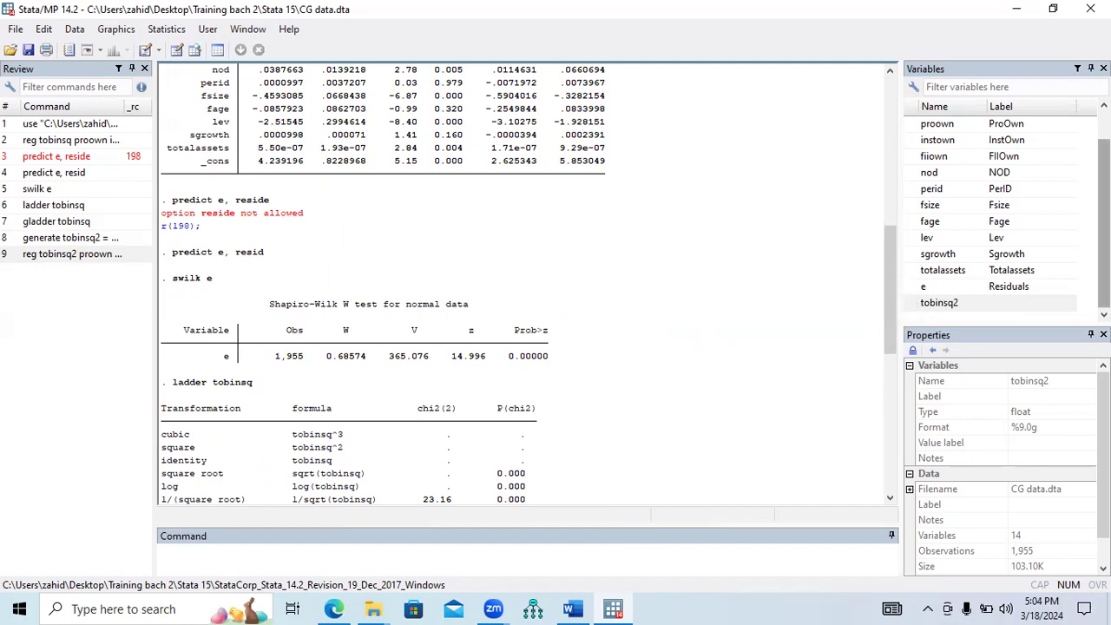
pyautogui.click(1000, 293)
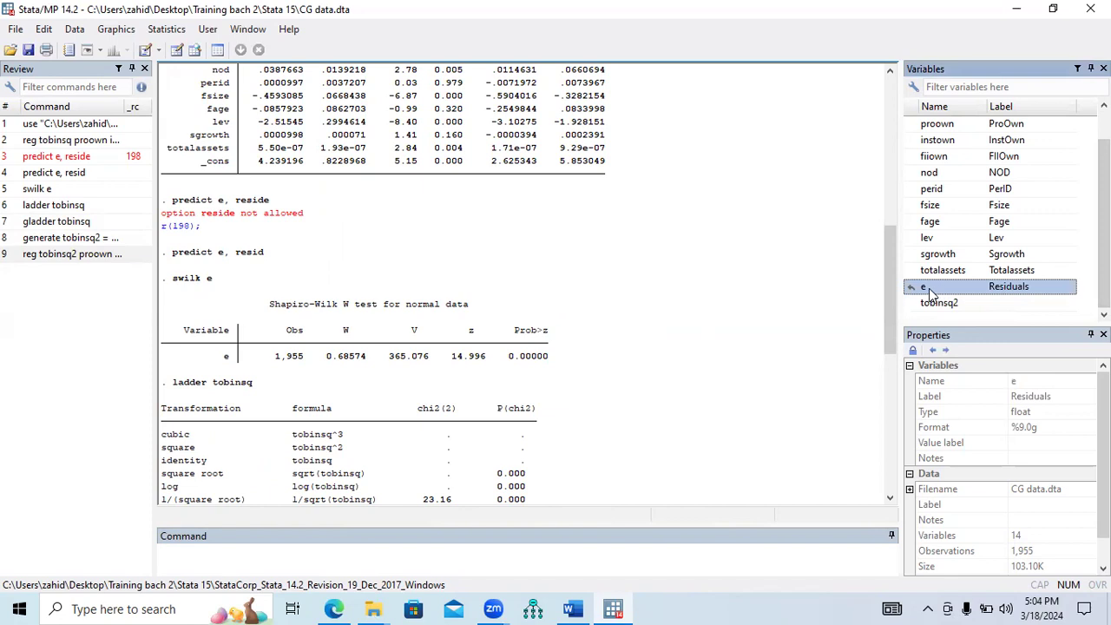
pyautogui.moveTo(888, 322); pyautogui.dragTo(882, 486)
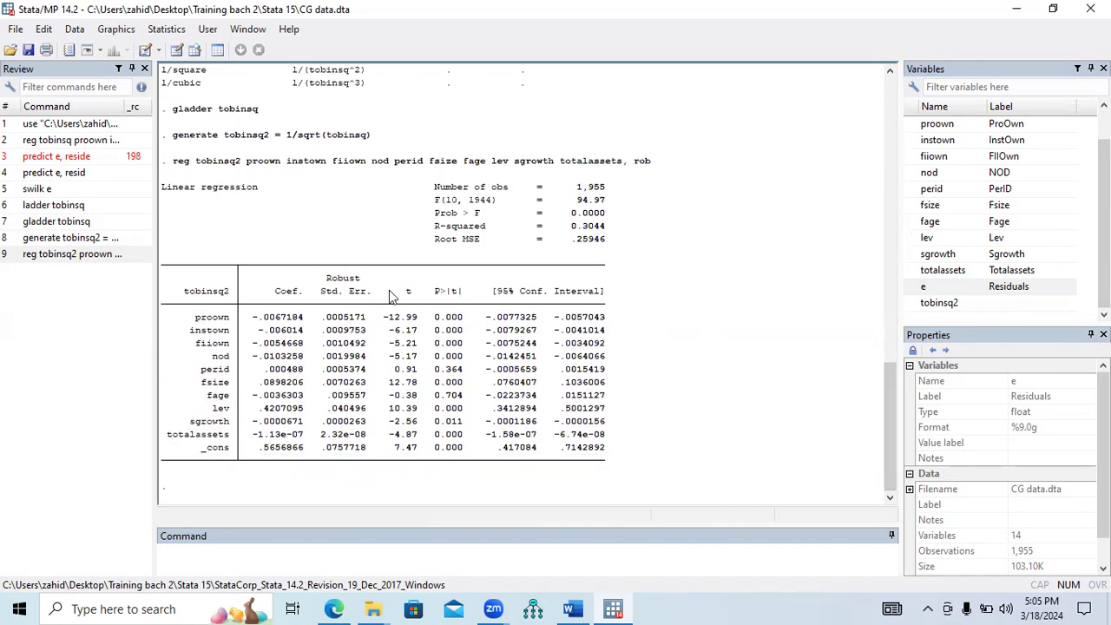
pyautogui.click(458, 556)
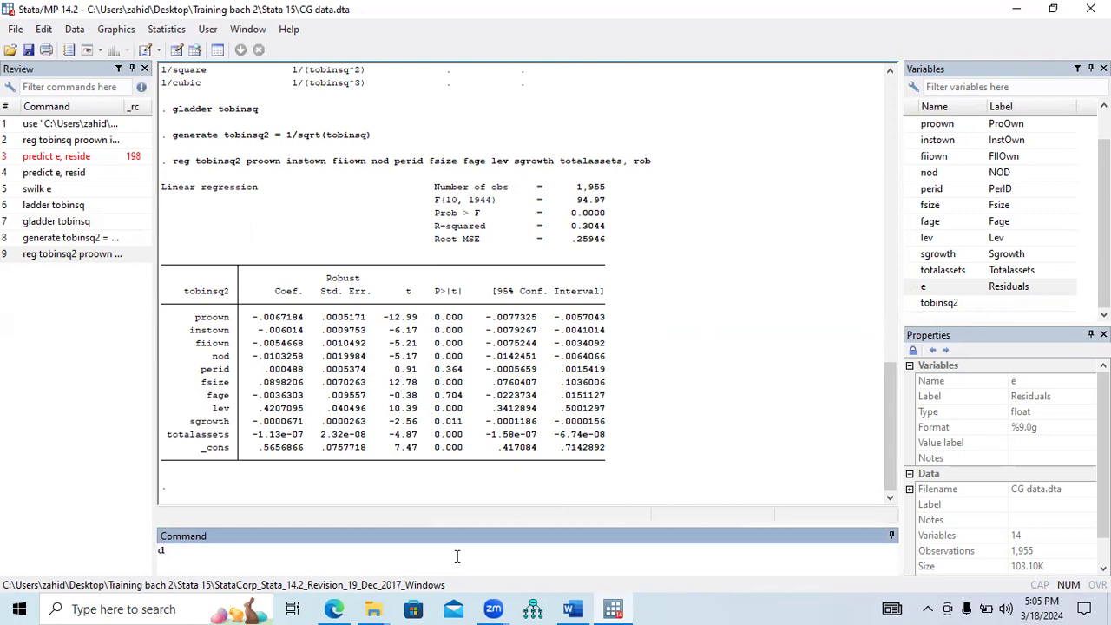
pyautogui.rightClick(936, 293)
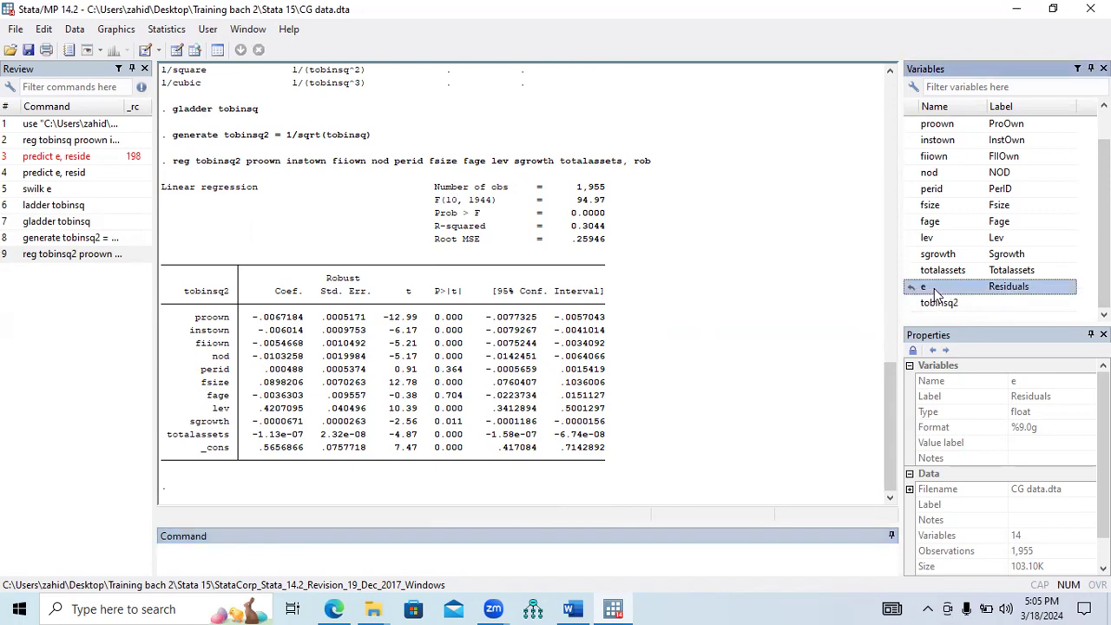
pyautogui.click(954, 317)
pyautogui.click(604, 319)
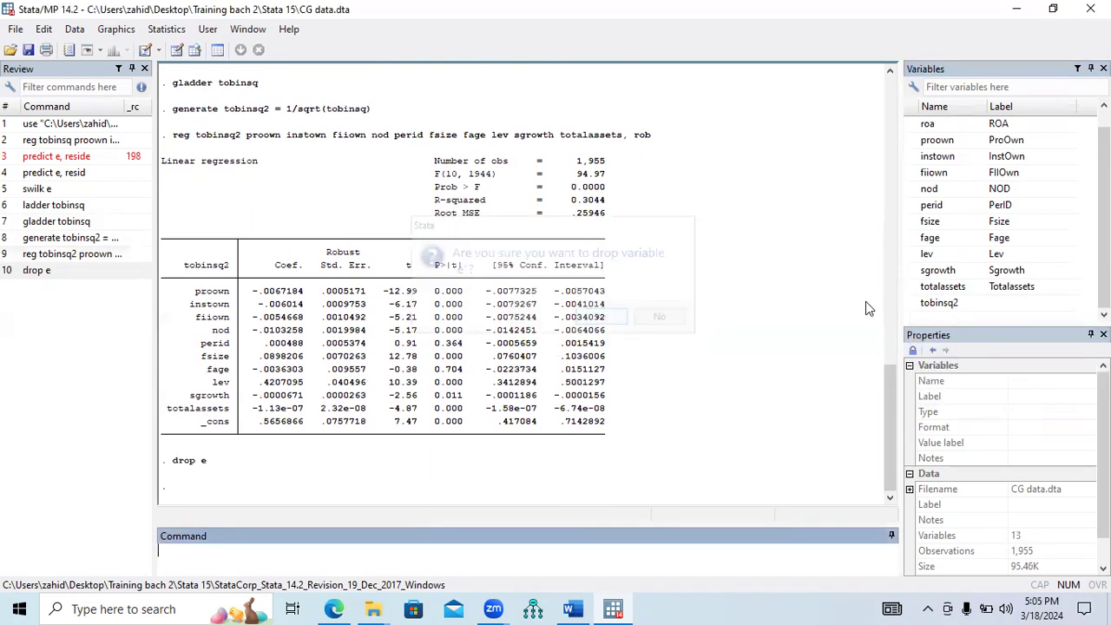
# Generate the residuals of the tobinsq2 regression as variable e with predict e, resid, and select e among the variables
pyautogui.moveTo(893, 389); pyautogui.dragTo(884, 263)
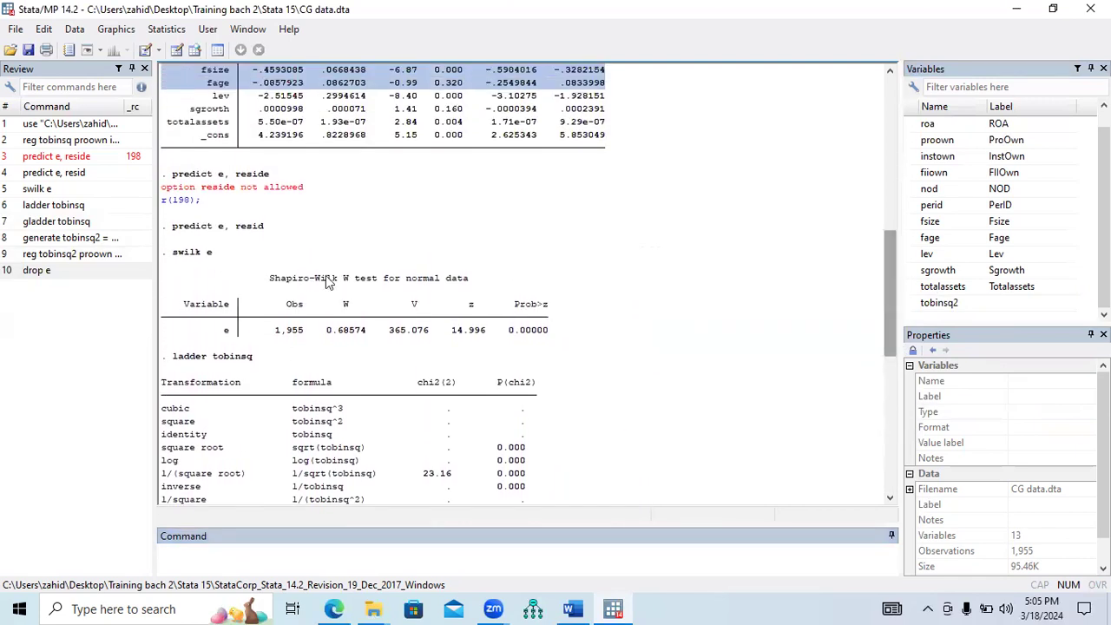
pyautogui.moveTo(220, 225); pyautogui.dragTo(175, 232)
pyautogui.hotkey('ctrl', 'c')
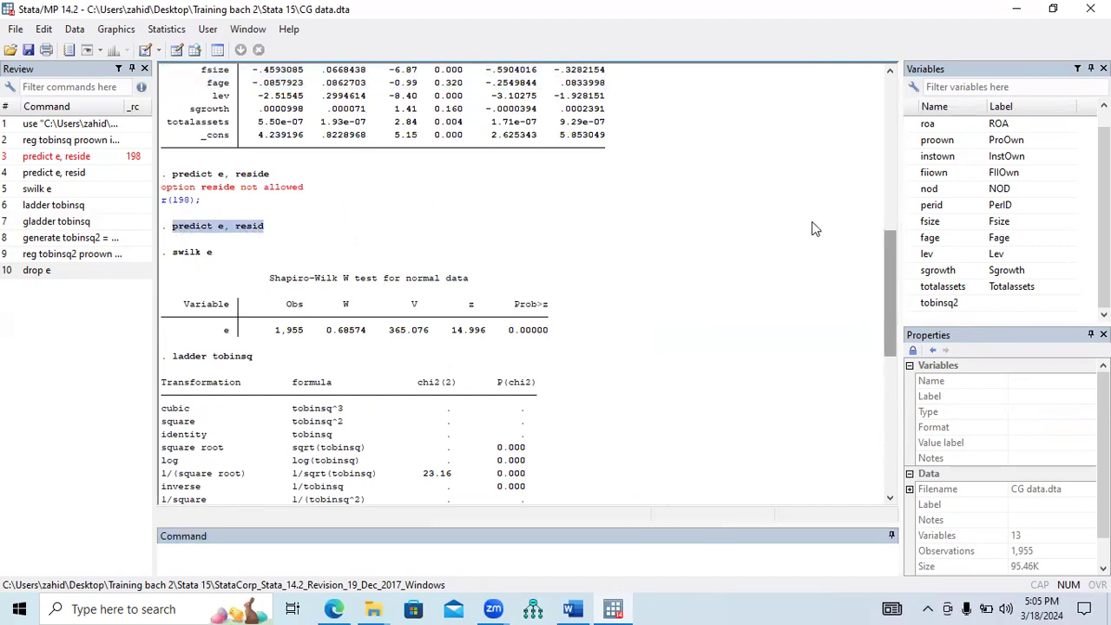
pyautogui.moveTo(887, 283); pyautogui.dragTo(887, 415)
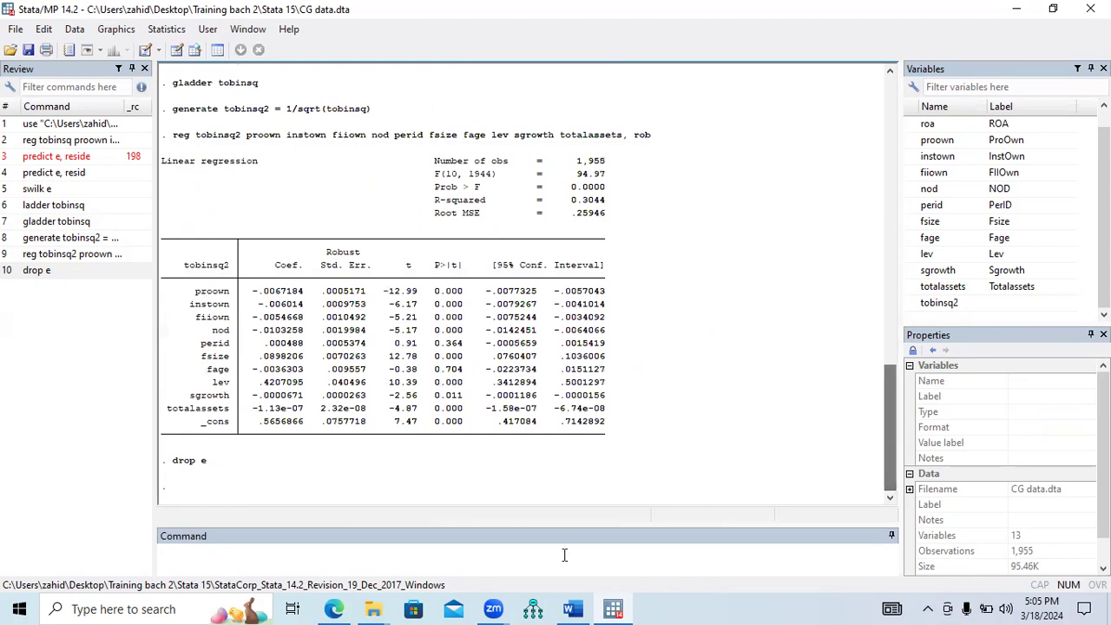
pyautogui.click(502, 561)
pyautogui.hotkey('ctrl', 'v')
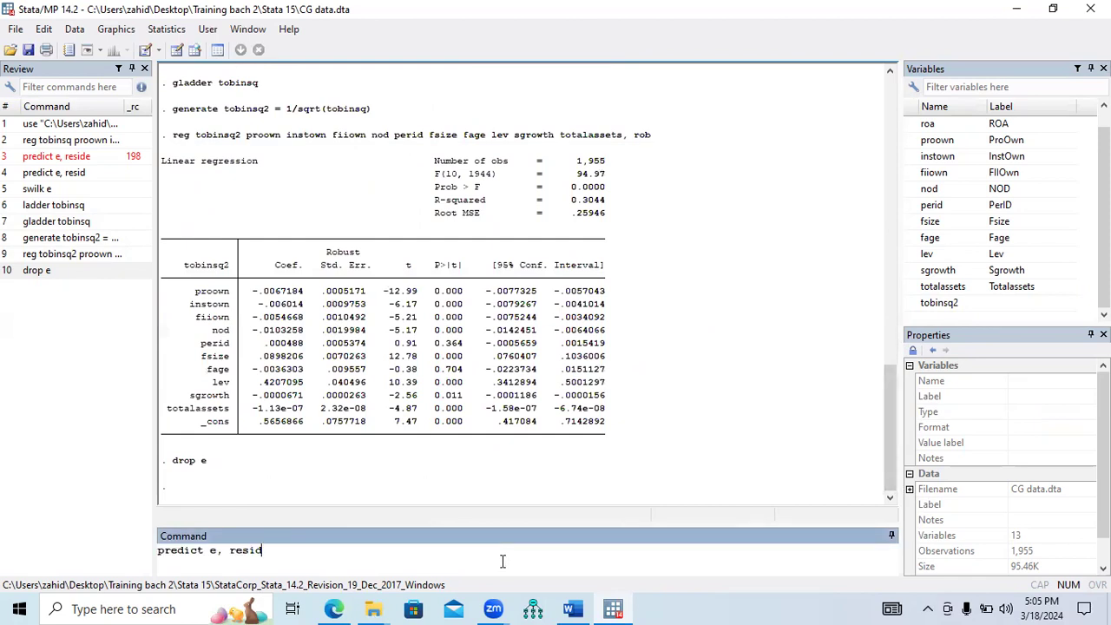
pyautogui.press('Return')
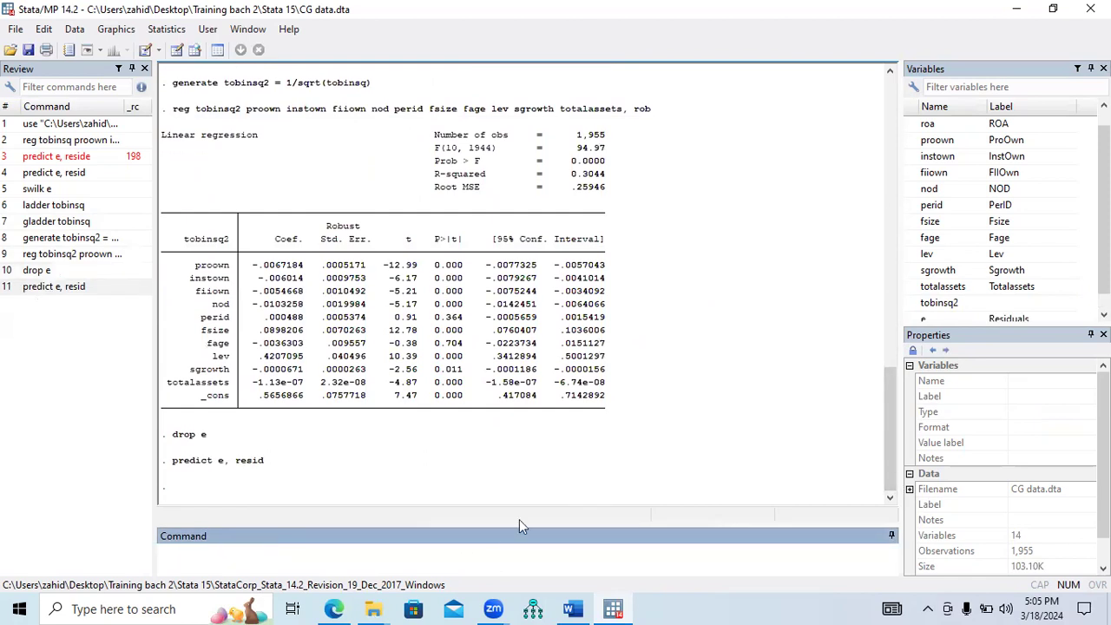
pyautogui.scroll(-1, 955, 295)
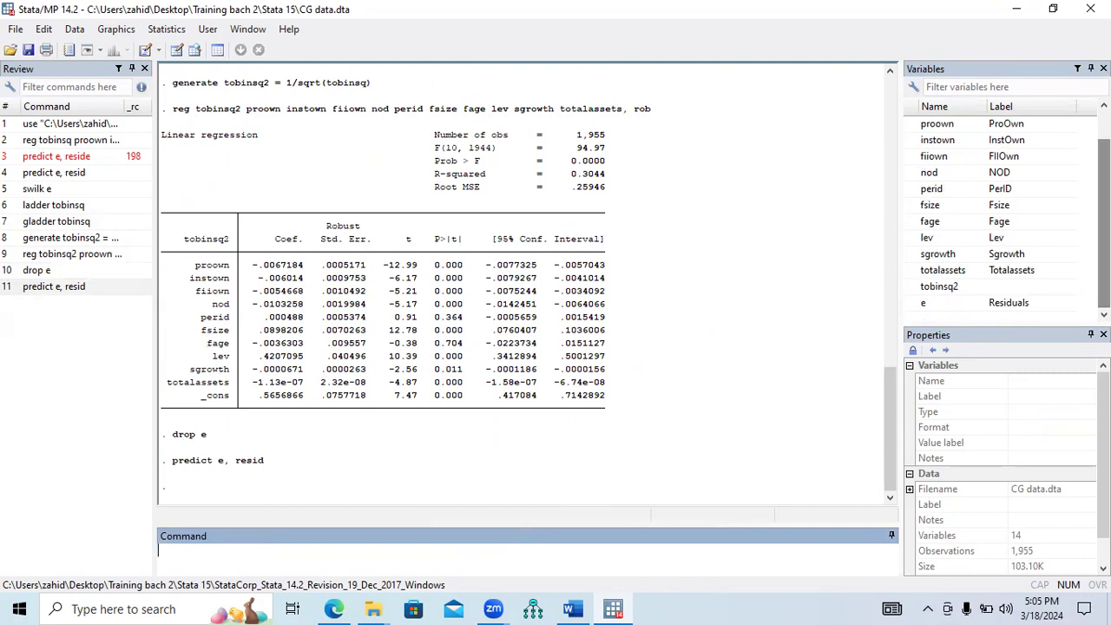
pyautogui.click(953, 304)
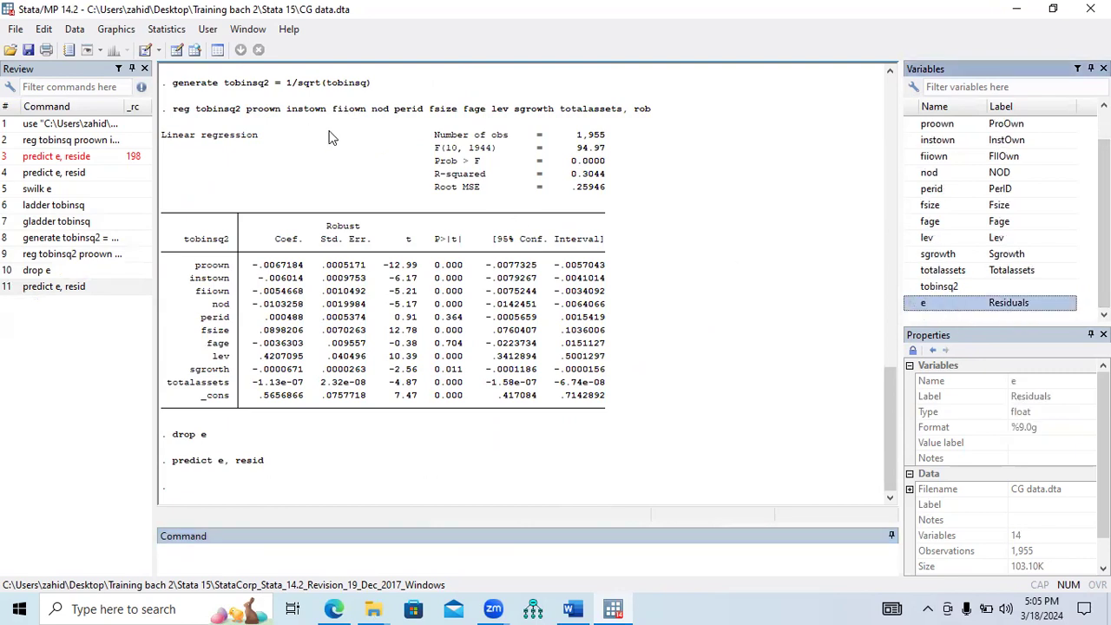
# Run the Shapiro-Wilk test on the new residuals with swilk e, and highlight its Prob>z value
pyautogui.moveTo(177, 117); pyautogui.dragTo(639, 123)
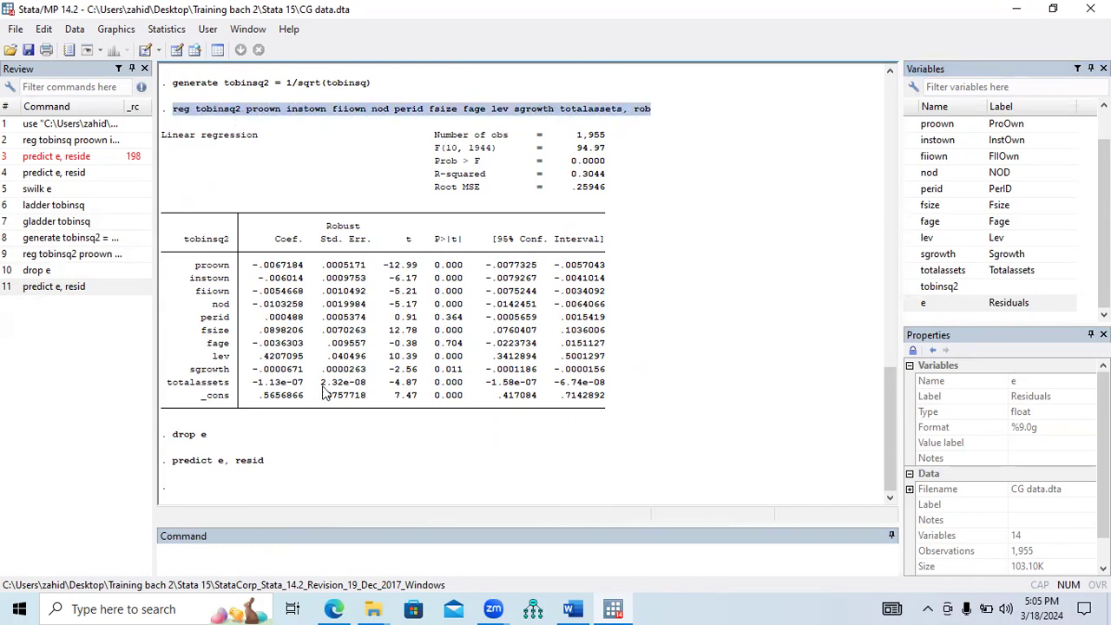
pyautogui.moveTo(887, 424); pyautogui.dragTo(884, 283)
pyautogui.moveTo(217, 266); pyautogui.dragTo(175, 271)
pyautogui.hotkey('ctrl', 'c')
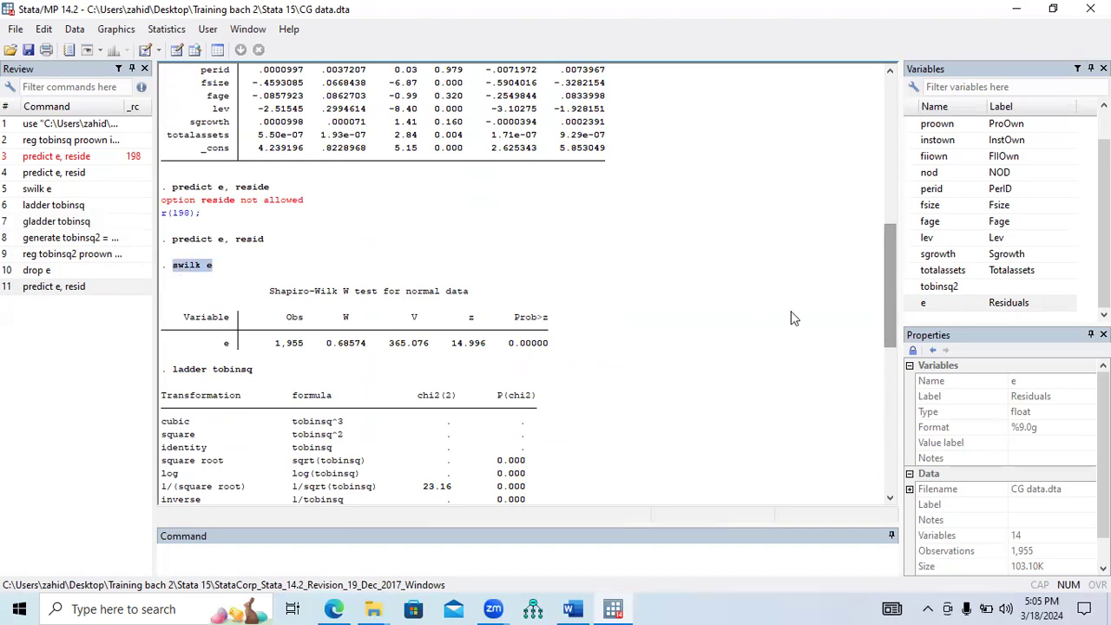
pyautogui.moveTo(892, 313); pyautogui.dragTo(869, 488)
pyautogui.click(553, 560)
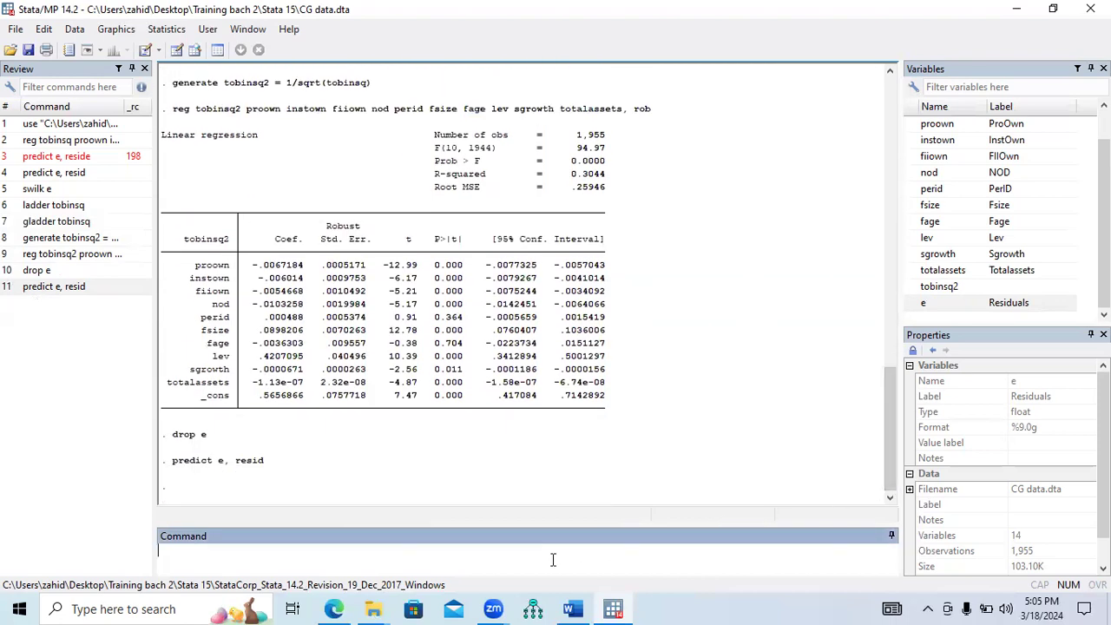
pyautogui.hotkey('ctrl', 'v')
pyautogui.press('Return')
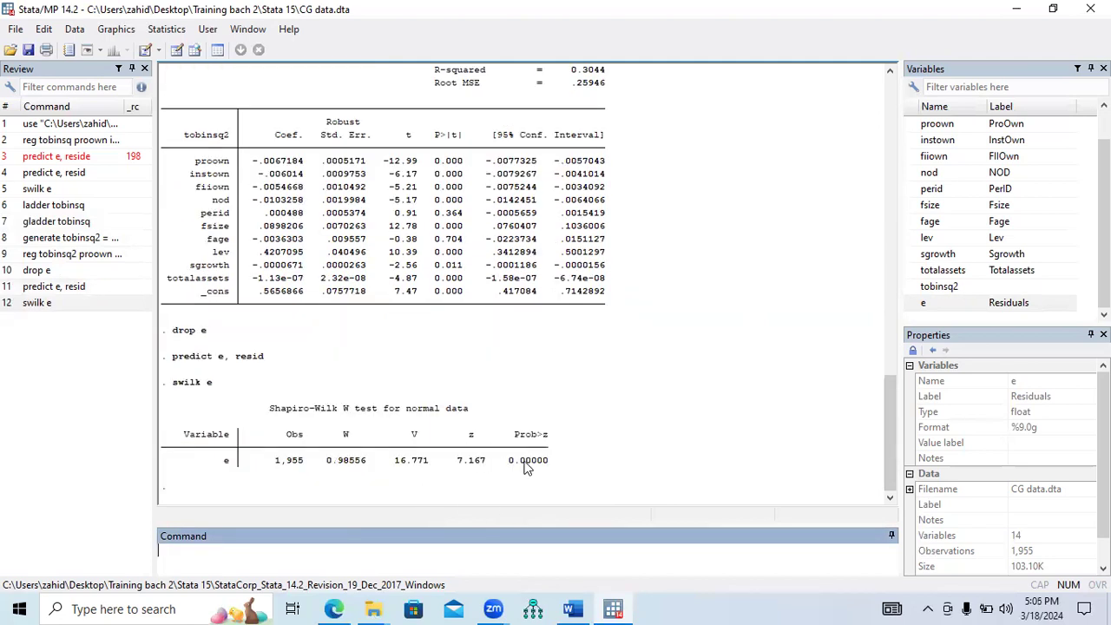
pyautogui.moveTo(509, 465); pyautogui.dragTo(544, 469)
# Rerun the earlier command reg tobinsq2 proown instown fiiown nod perid fsize fage lev sgrowth totalassets, rob
pyautogui.moveTo(888, 457); pyautogui.dragTo(892, 424)
pyautogui.moveTo(655, 210); pyautogui.dragTo(178, 206)
pyautogui.hotkey('ctrl', 'c')
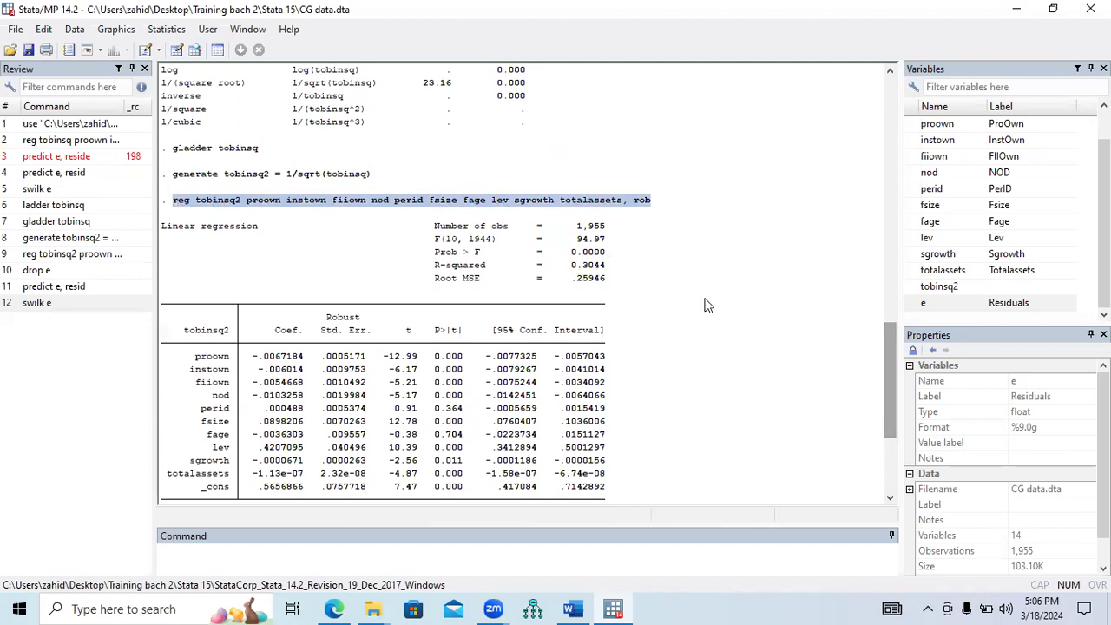
pyautogui.click(890, 453)
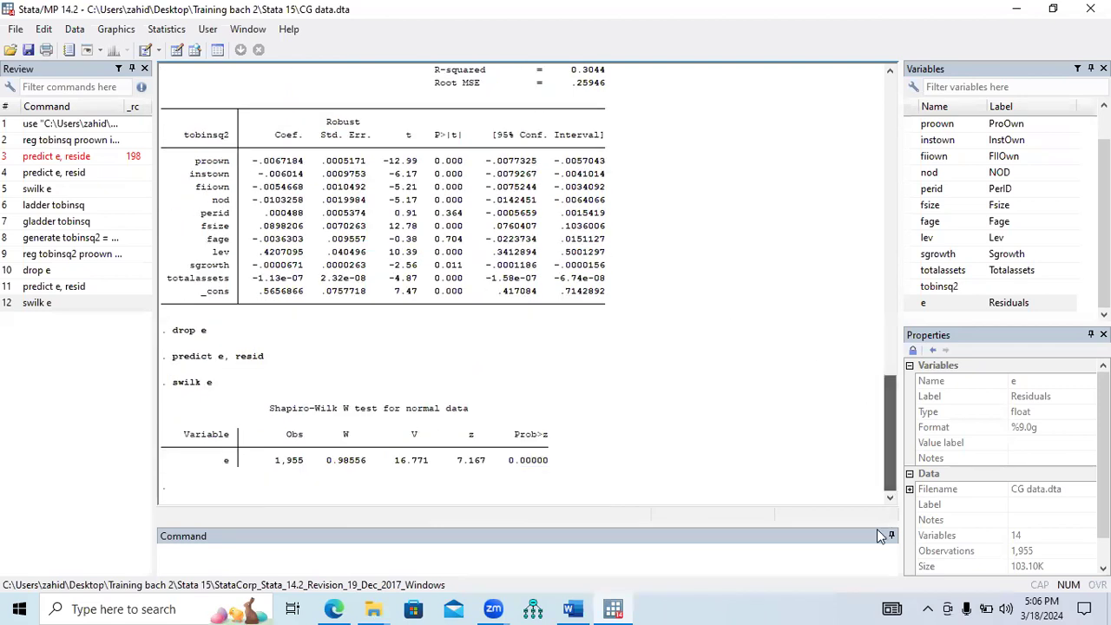
pyautogui.click(624, 558)
pyautogui.hotkey('ctrl', 'v')
pyautogui.press('Return')
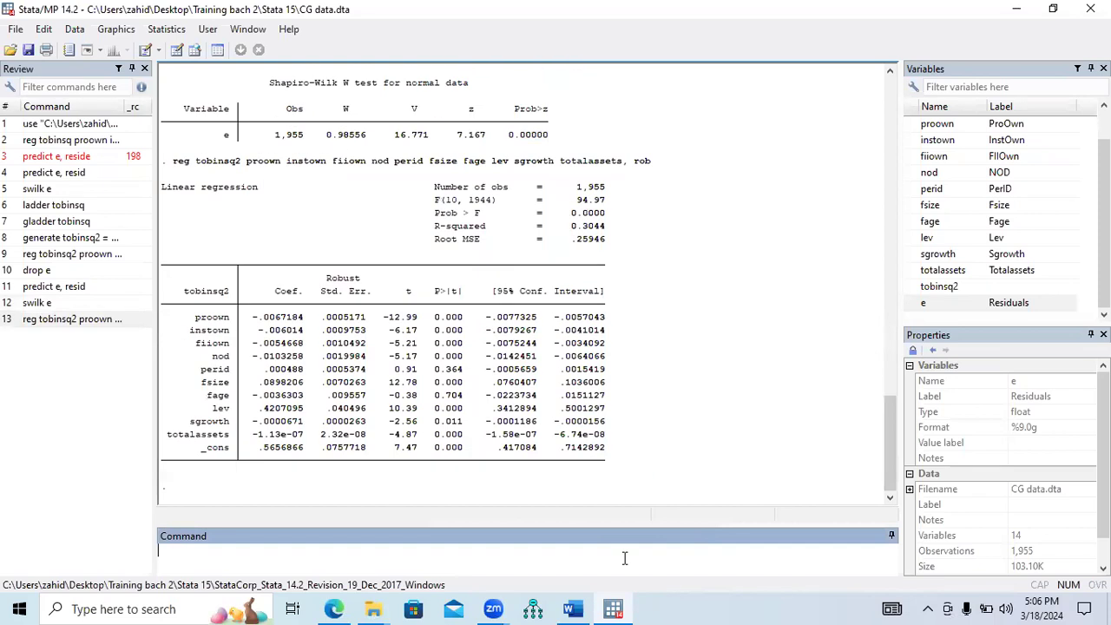
# Repeat the swilk e normality test on the residuals after the rerun regression
pyautogui.moveTo(890, 438); pyautogui.dragTo(890, 416)
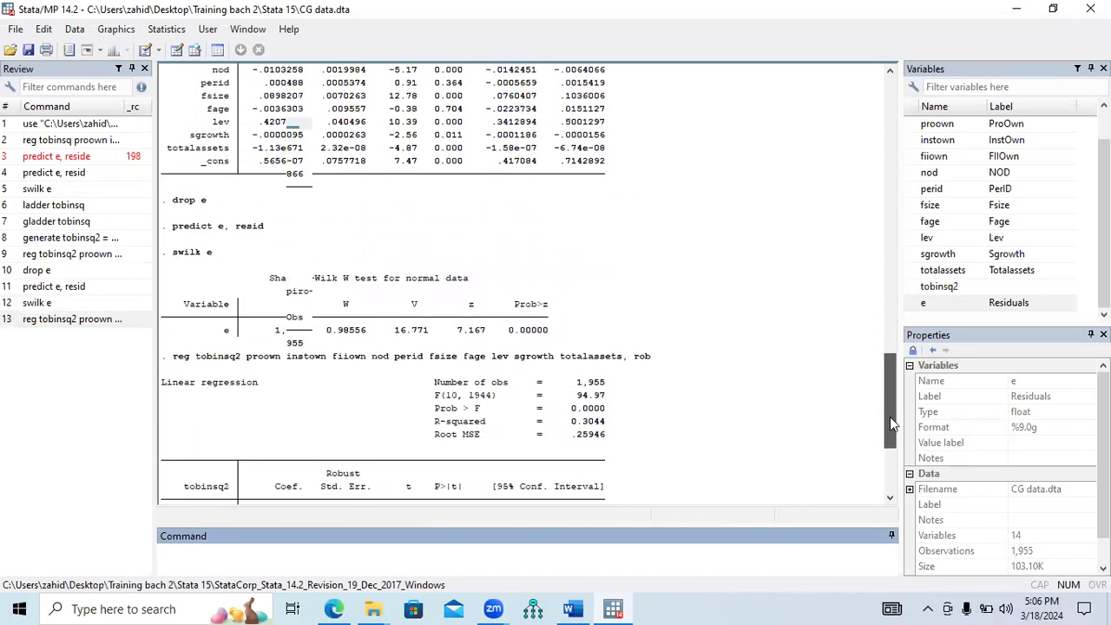
pyautogui.rightClick(943, 306)
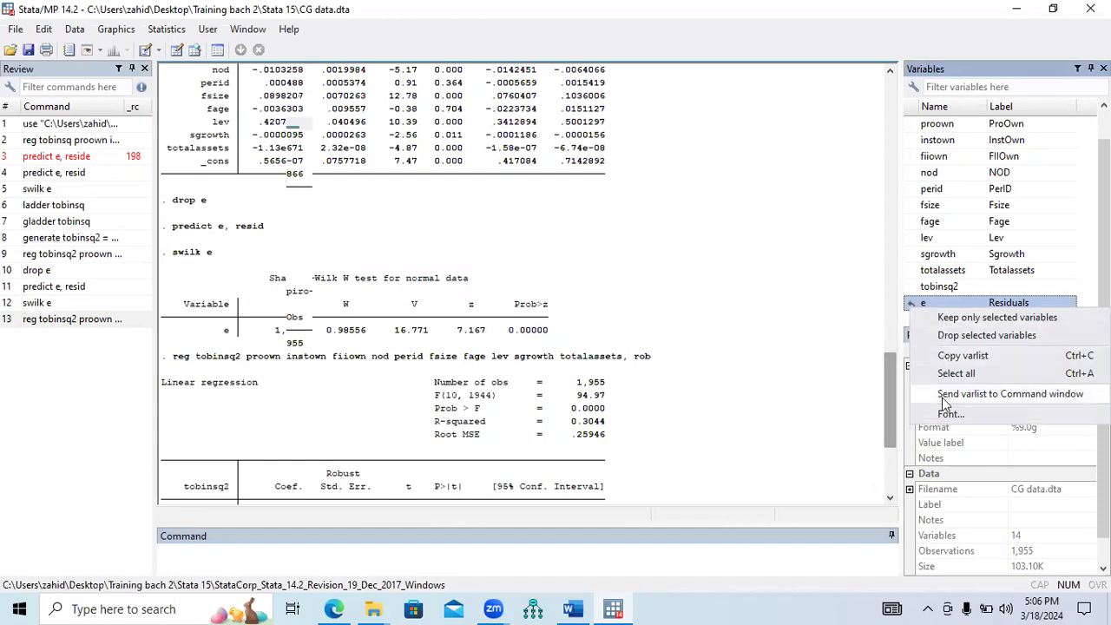
pyautogui.click(808, 349)
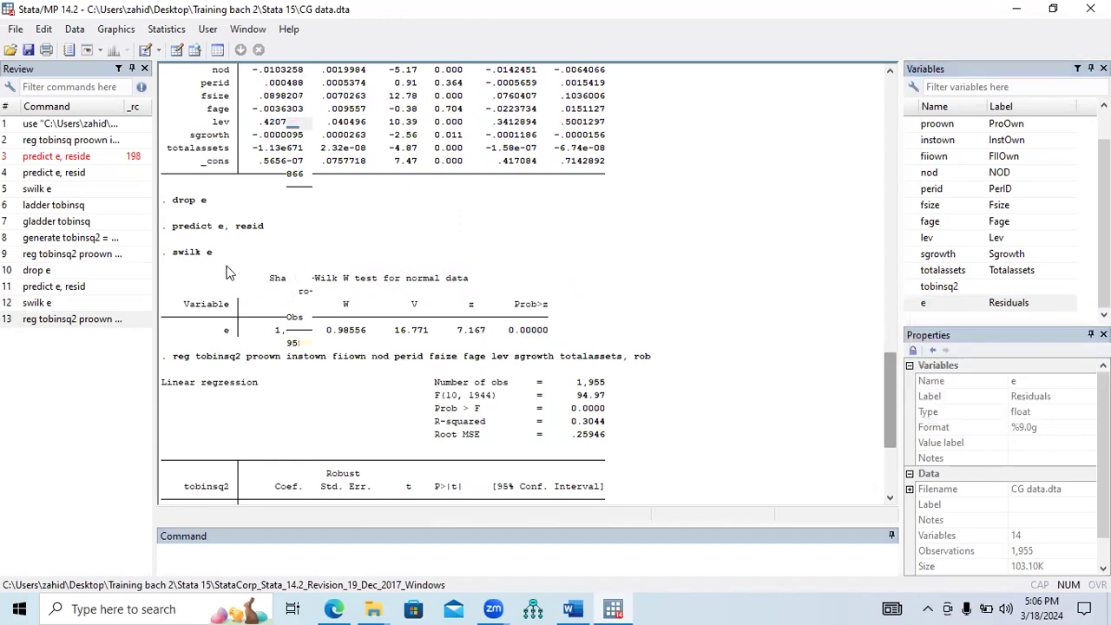
pyautogui.moveTo(220, 262); pyautogui.dragTo(179, 262)
pyautogui.hotkey('ctrl', 'c')
pyautogui.click(345, 557)
pyautogui.hotkey('ctrl', 'v')
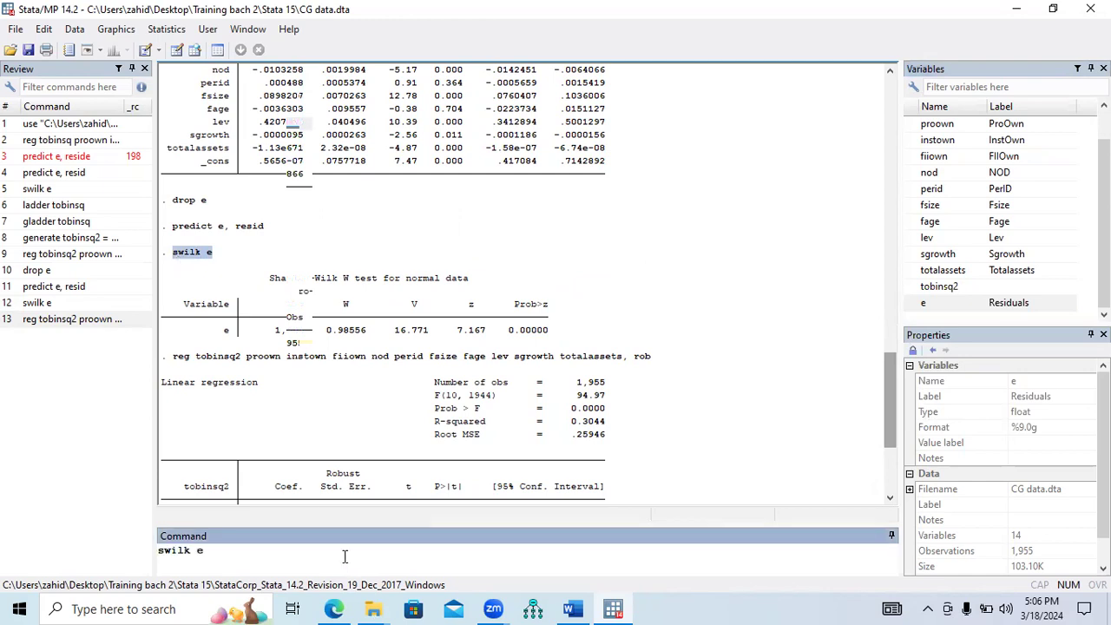
pyautogui.press('Return')
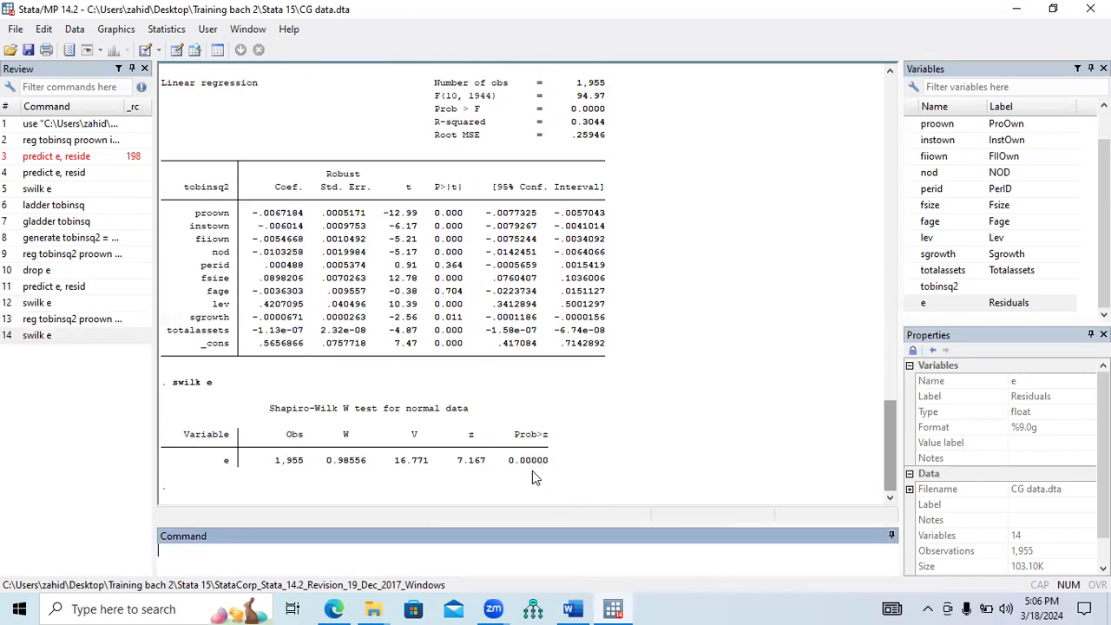
# Review the rerun regression output, and test the candidate transformations of the new variable with ladder tobinsq2
pyautogui.moveTo(884, 460); pyautogui.dragTo(882, 428)
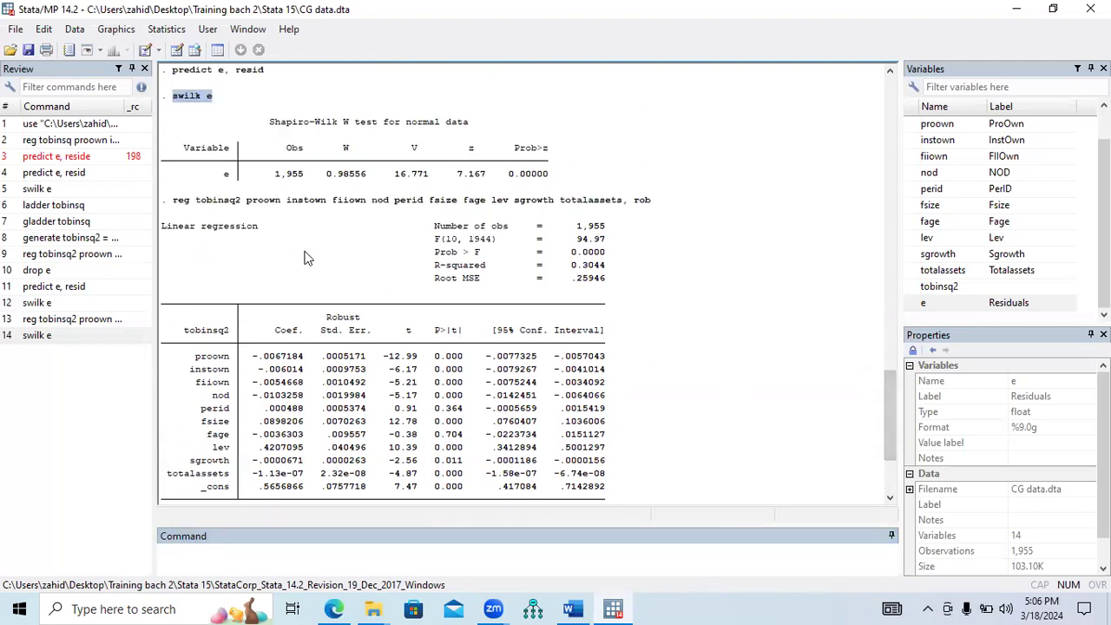
pyautogui.moveTo(892, 405); pyautogui.dragTo(890, 469)
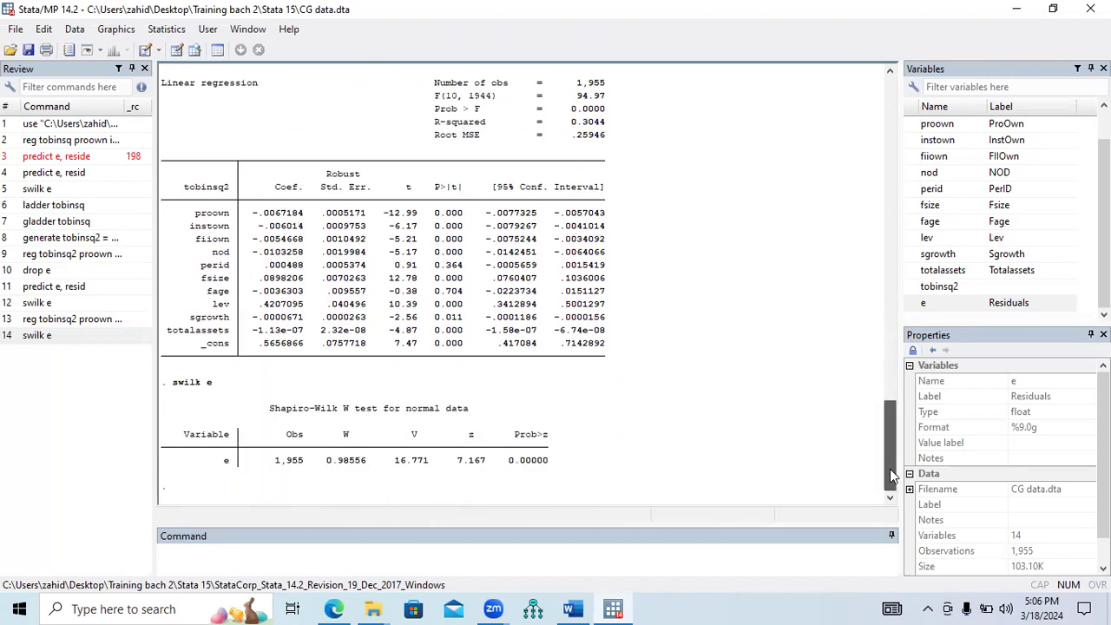
pyautogui.click(498, 562)
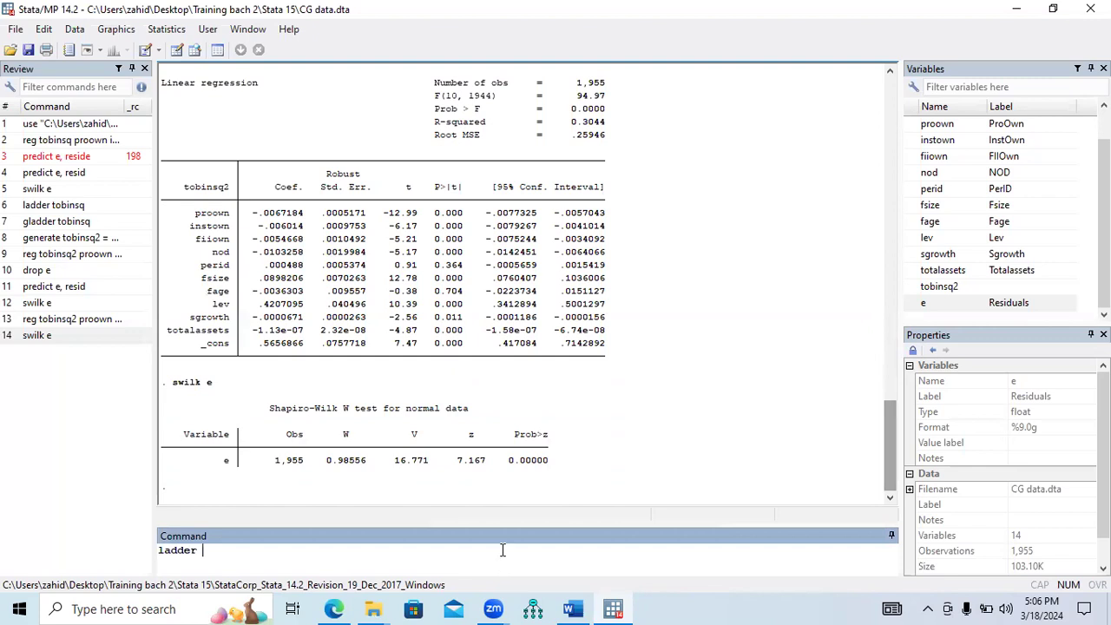
pyautogui.click(914, 289)
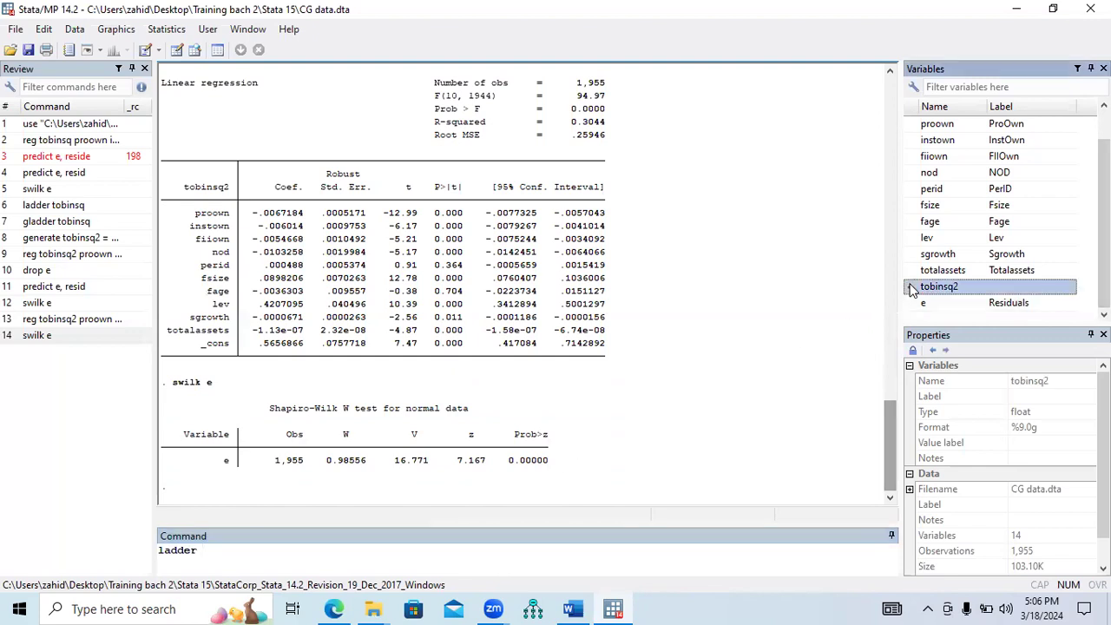
pyautogui.press('Return')
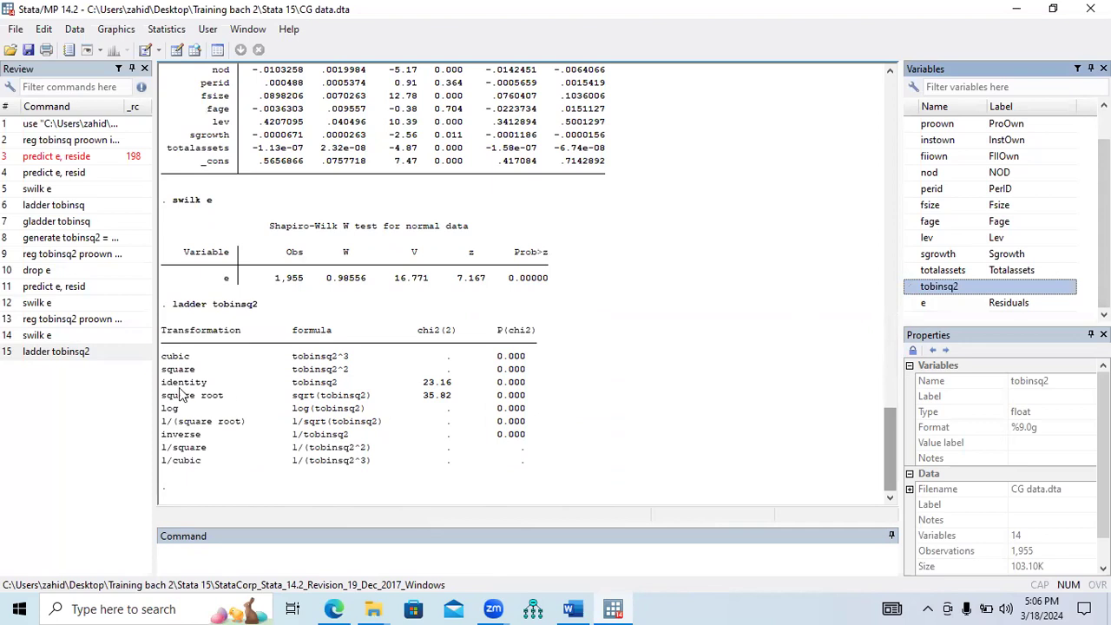
# Compare the identity row of the tobinsq2 ladder table with the Prob>z value of the Shapiro-Wilk test
pyautogui.moveTo(162, 384); pyautogui.dragTo(521, 393)
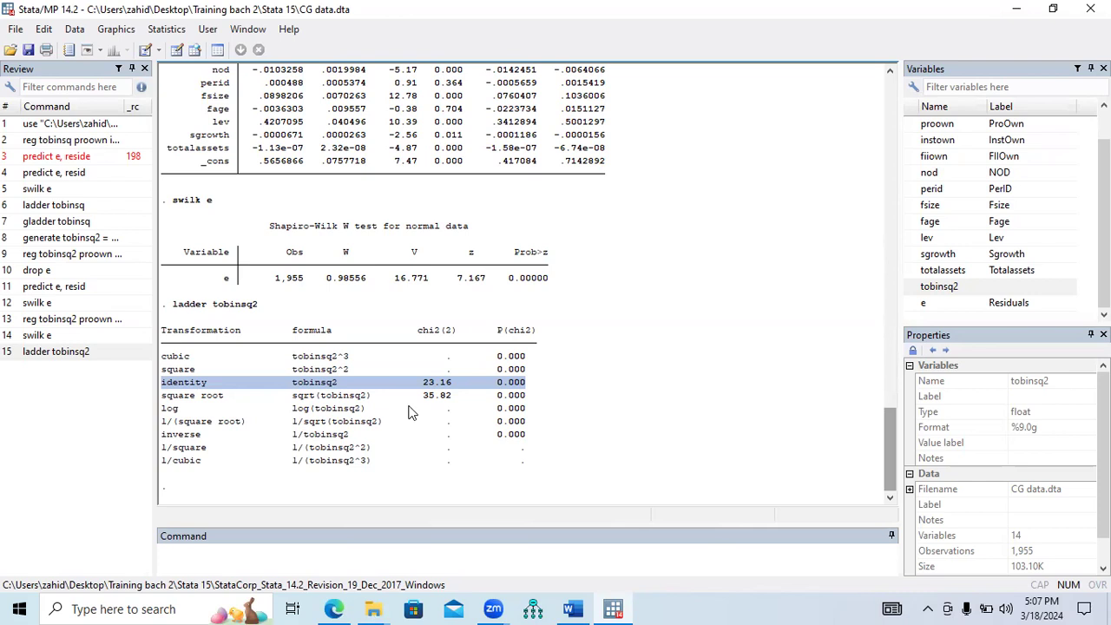
pyautogui.moveTo(550, 277); pyautogui.dragTo(512, 287)
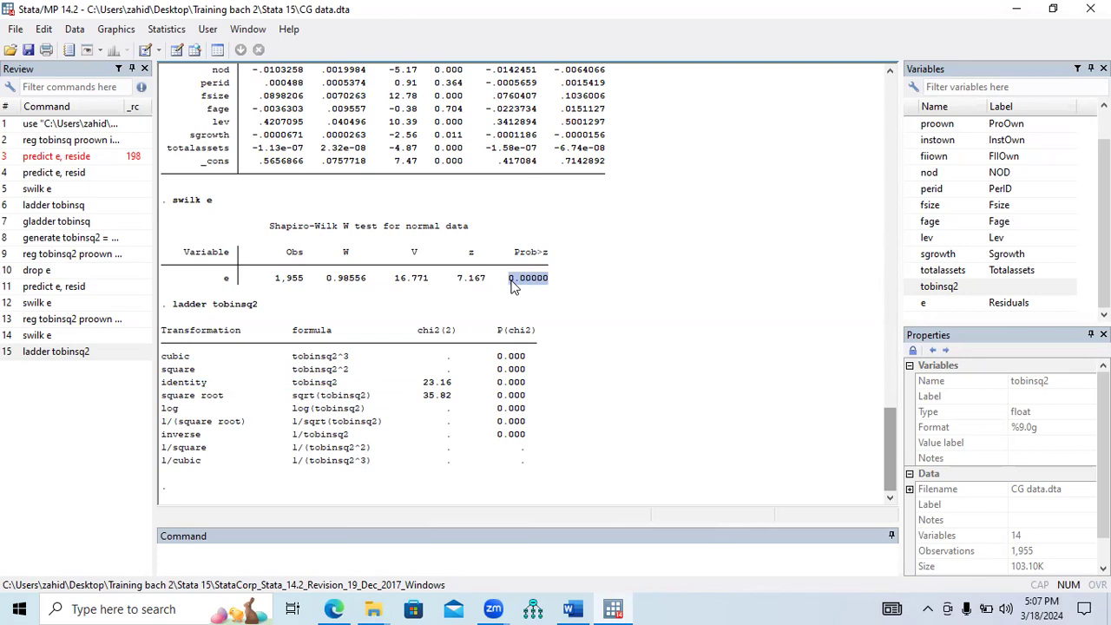
pyautogui.moveTo(460, 384); pyautogui.dragTo(161, 393)
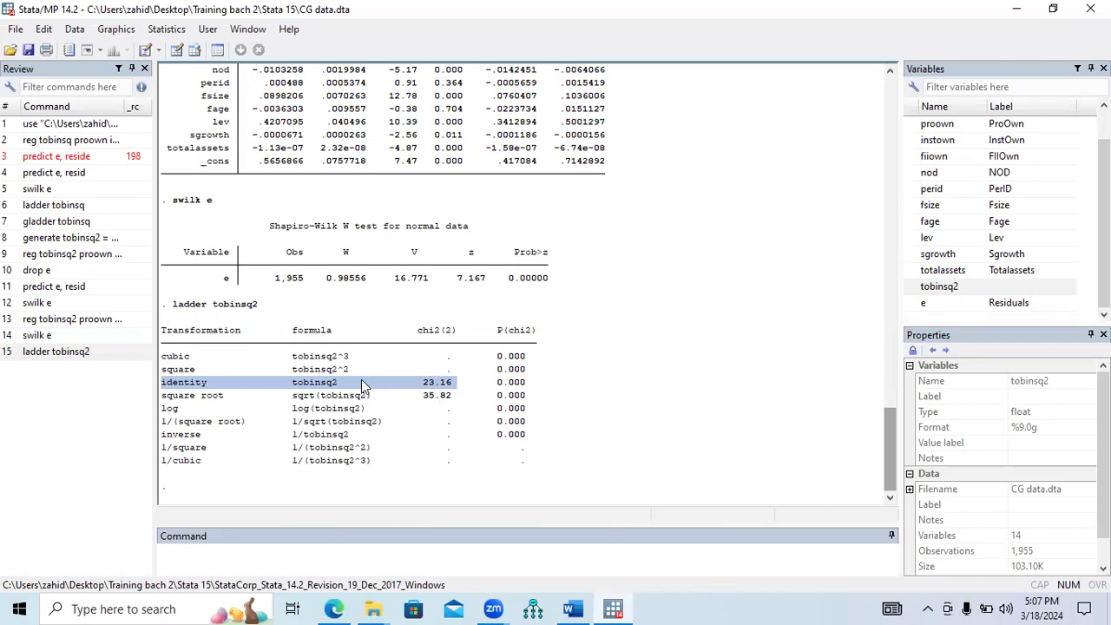
pyautogui.click(332, 390)
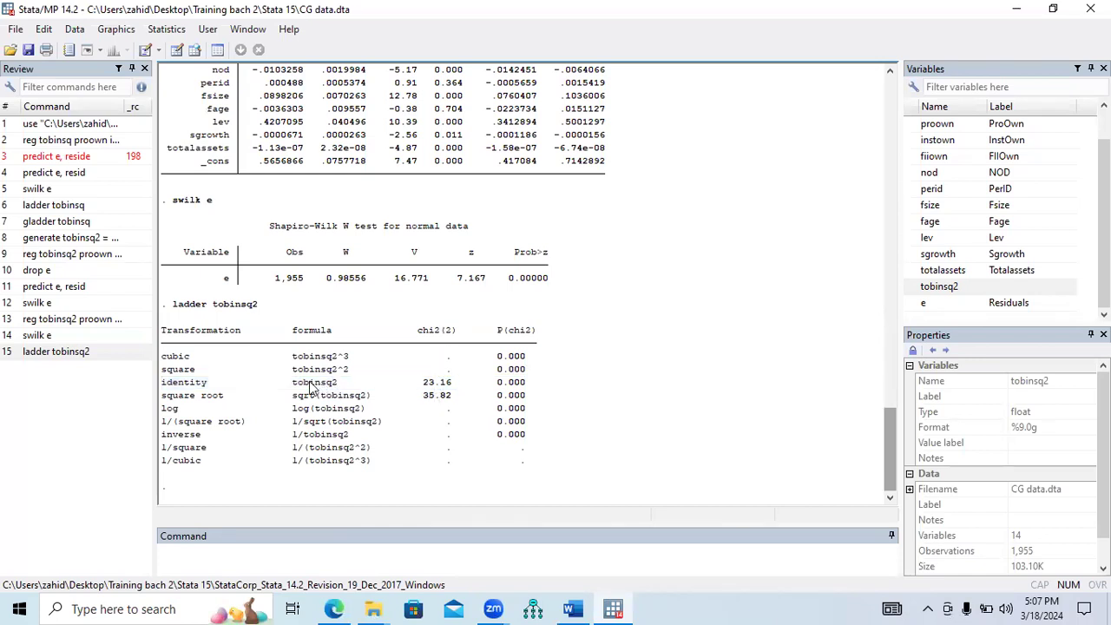
pyautogui.moveTo(294, 386); pyautogui.dragTo(340, 388)
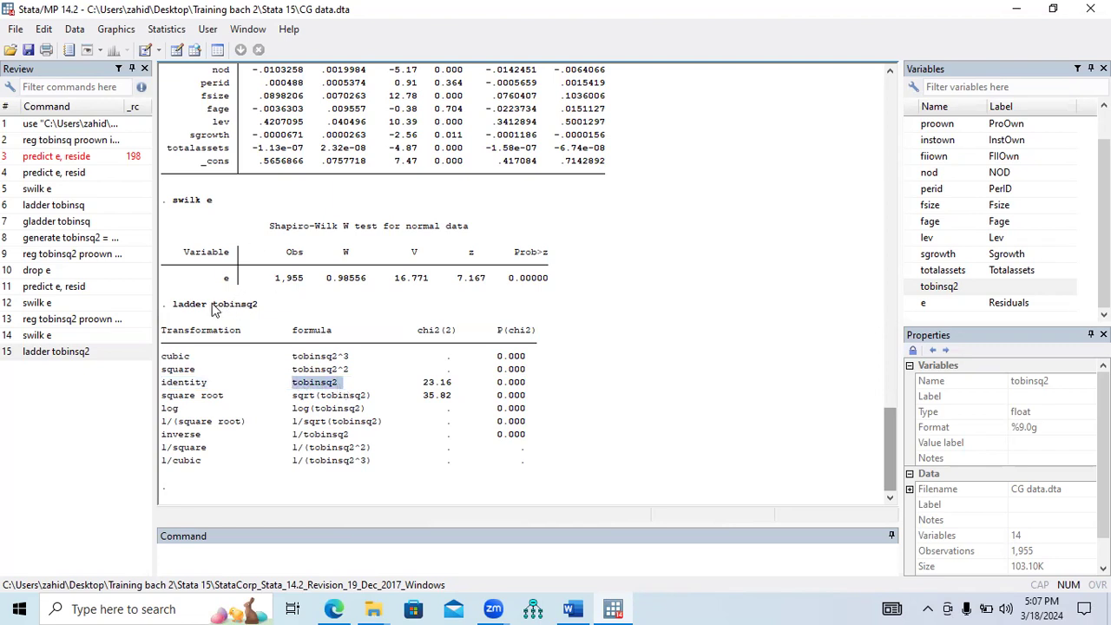
pyautogui.moveTo(211, 303); pyautogui.dragTo(258, 303)
# Switch to the Data transformation document in Word, and highlight "non linear data" and "non-normal" in its title
pyautogui.click(575, 608)
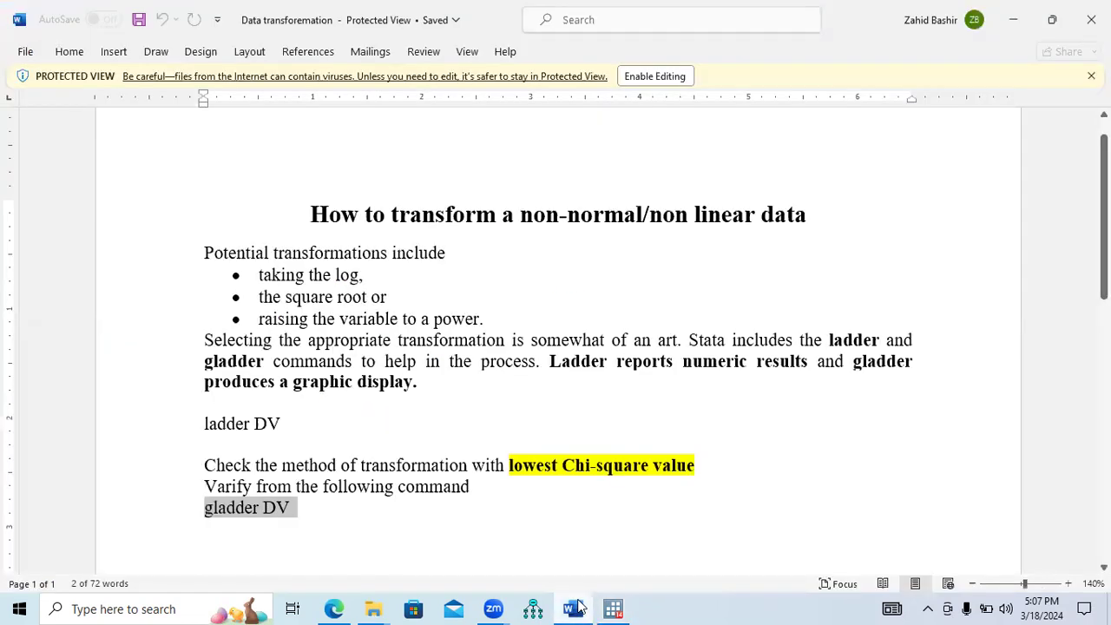
pyautogui.moveTo(650, 217); pyautogui.dragTo(804, 223)
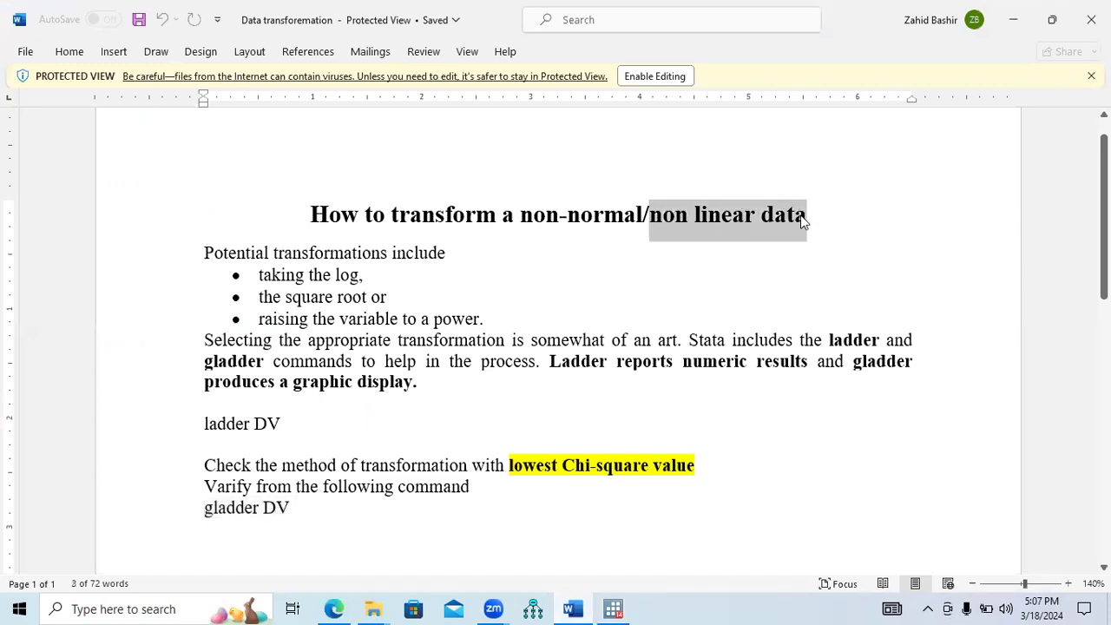
pyautogui.moveTo(521, 217); pyautogui.dragTo(625, 217)
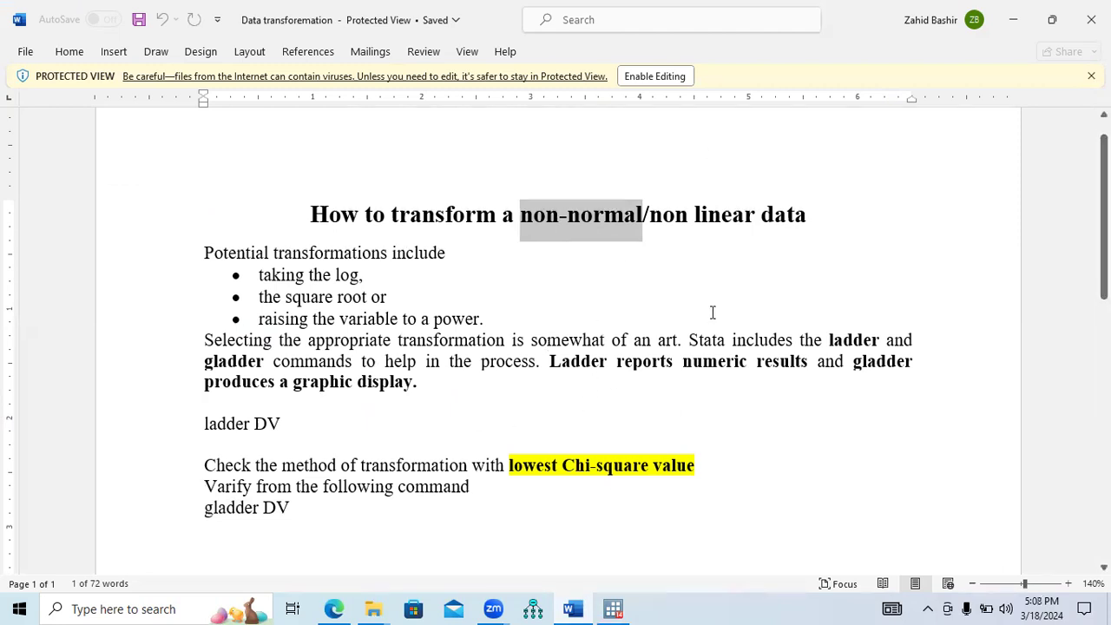
# Return to Stata, go back to the rerun tobinsq2 regression output, and select the roa variable
pyautogui.hotkey('alt', 'Tab')
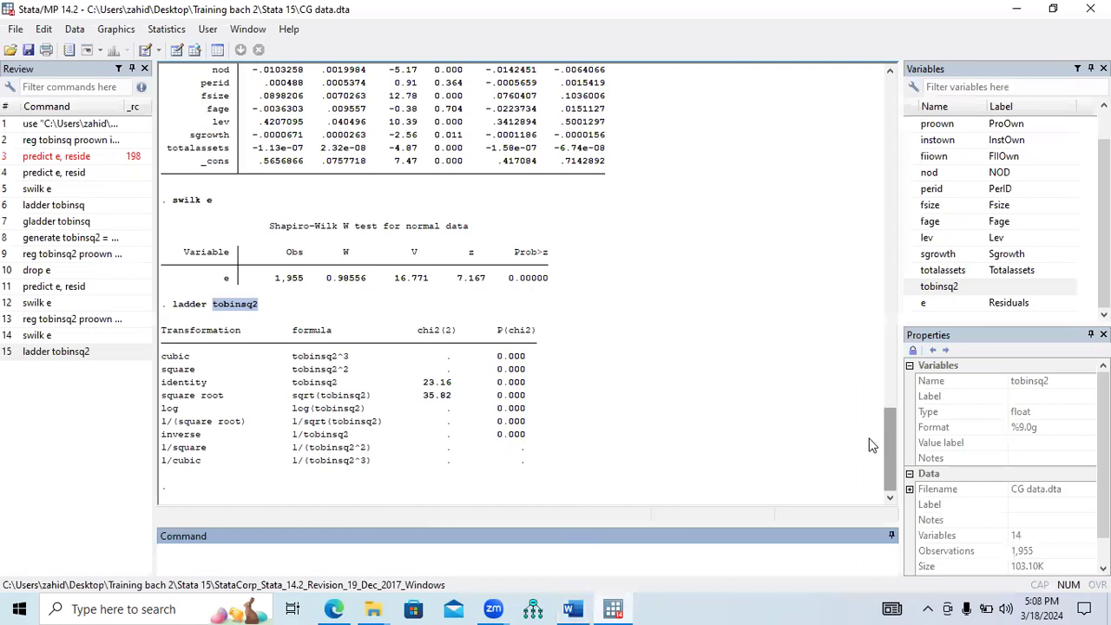
pyautogui.moveTo(887, 456); pyautogui.dragTo(886, 391)
pyautogui.scroll(1, 999, 252)
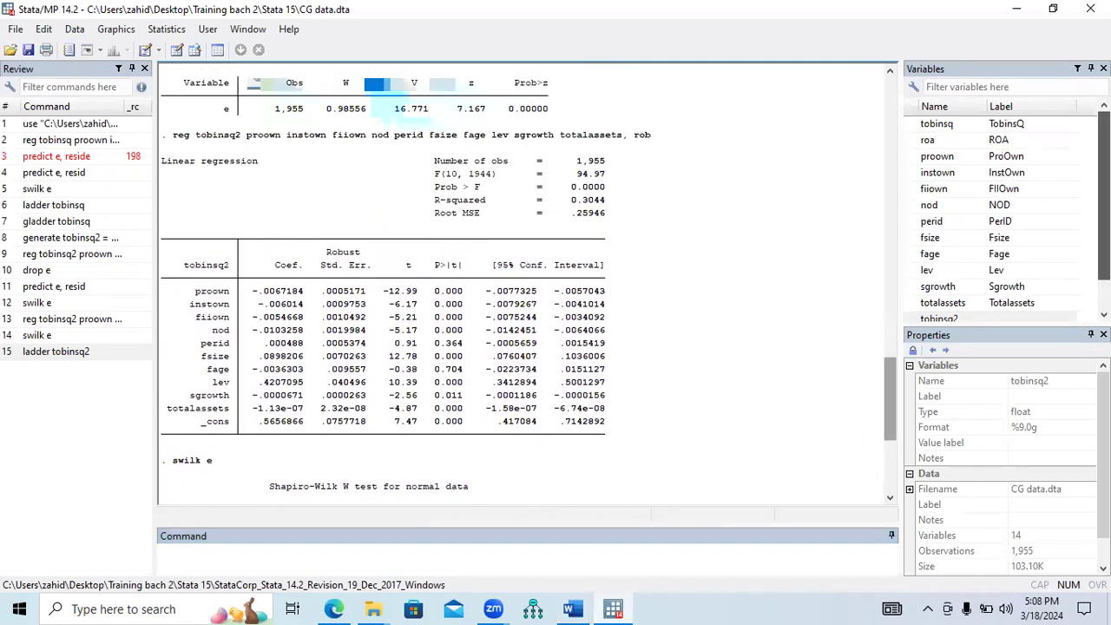
pyautogui.click(946, 142)
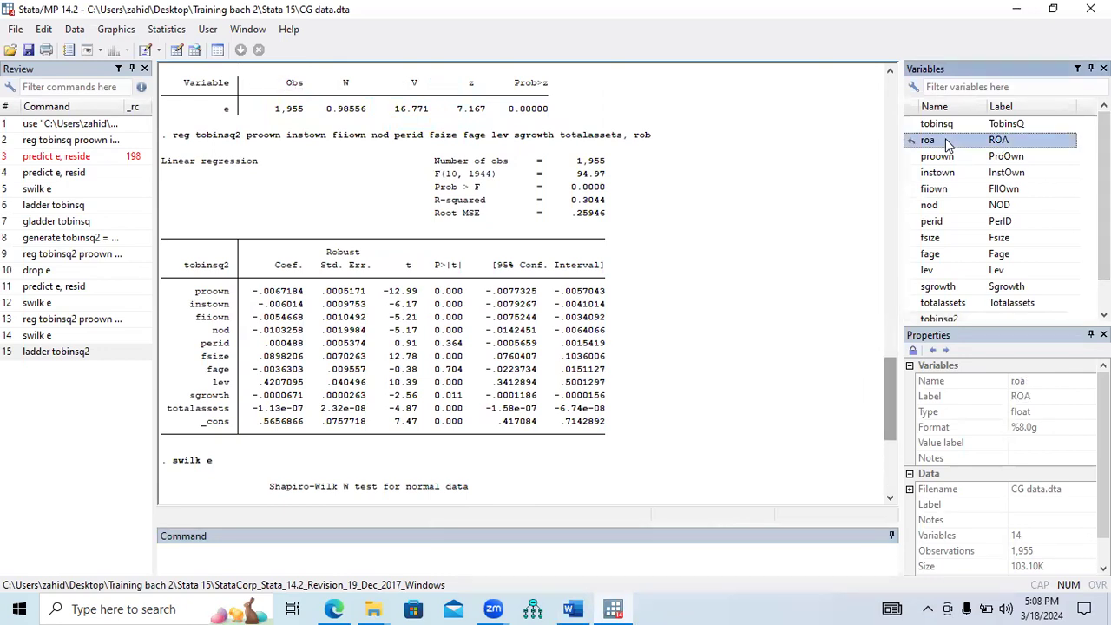
# Copy the robust tobinsq2 regression command from the results output into the command line
pyautogui.moveTo(892, 401); pyautogui.dragTo(890, 371)
pyautogui.moveTo(658, 294); pyautogui.dragTo(178, 296)
pyautogui.hotkey('ctrl', 'c')
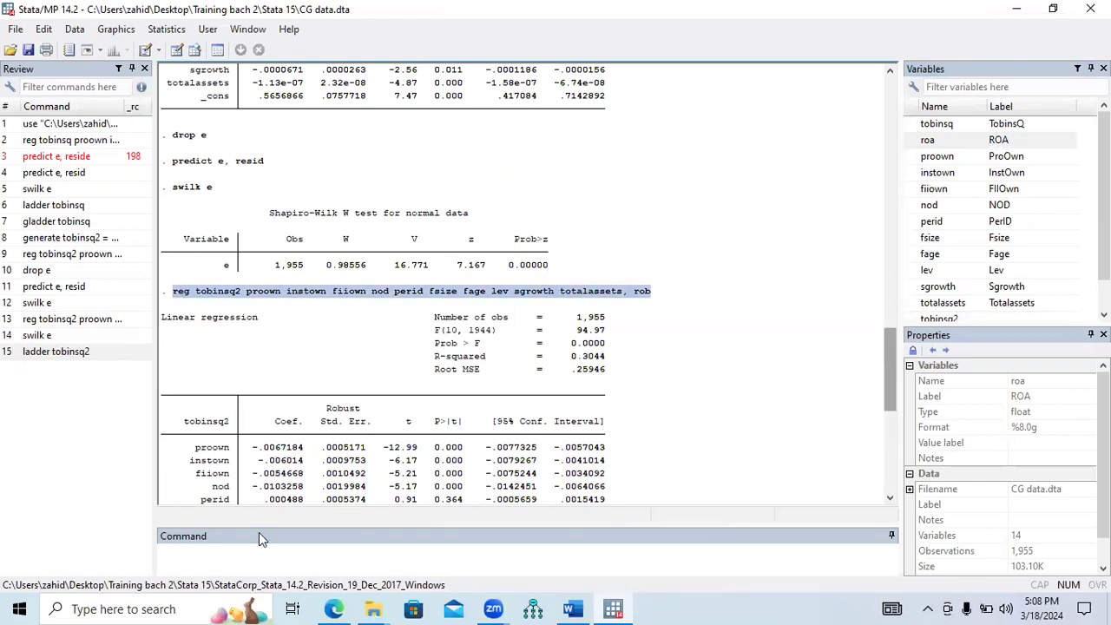
pyautogui.click(275, 562)
pyautogui.hotkey('ctrl', 'v')
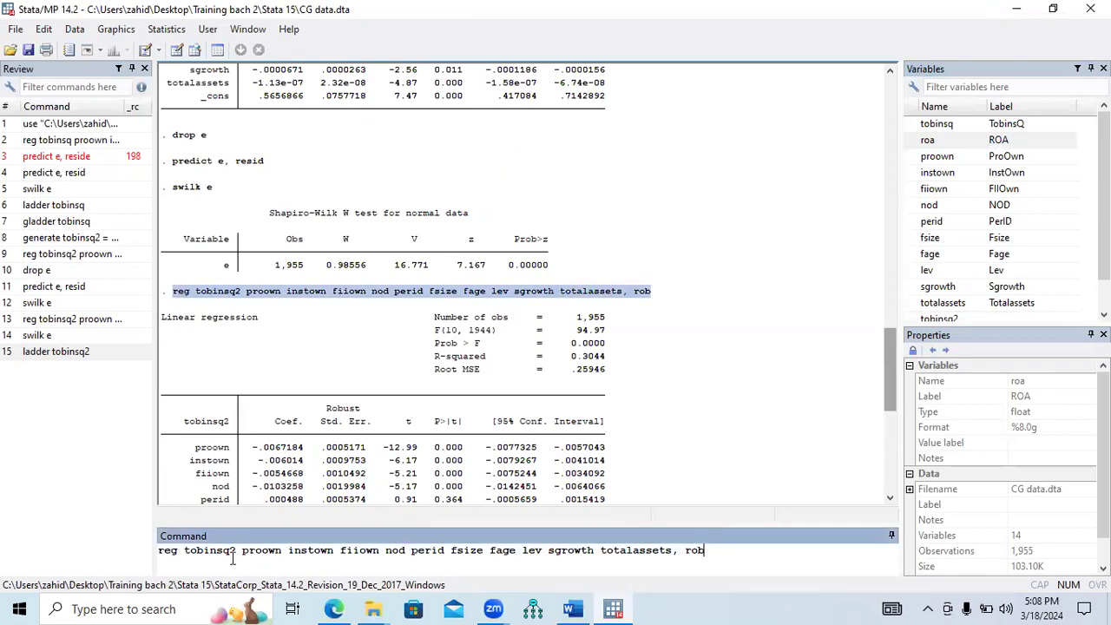
# Replace tobinsq2 with roa as the dependent variable in the command and run the robust regression
pyautogui.press('BackSpace')
pyautogui.press('BackSpace')
pyautogui.press('BackSpace')
pyautogui.press('BackSpace')
pyautogui.press('BackSpace')
pyautogui.press('BackSpace')
pyautogui.press('BackSpace')
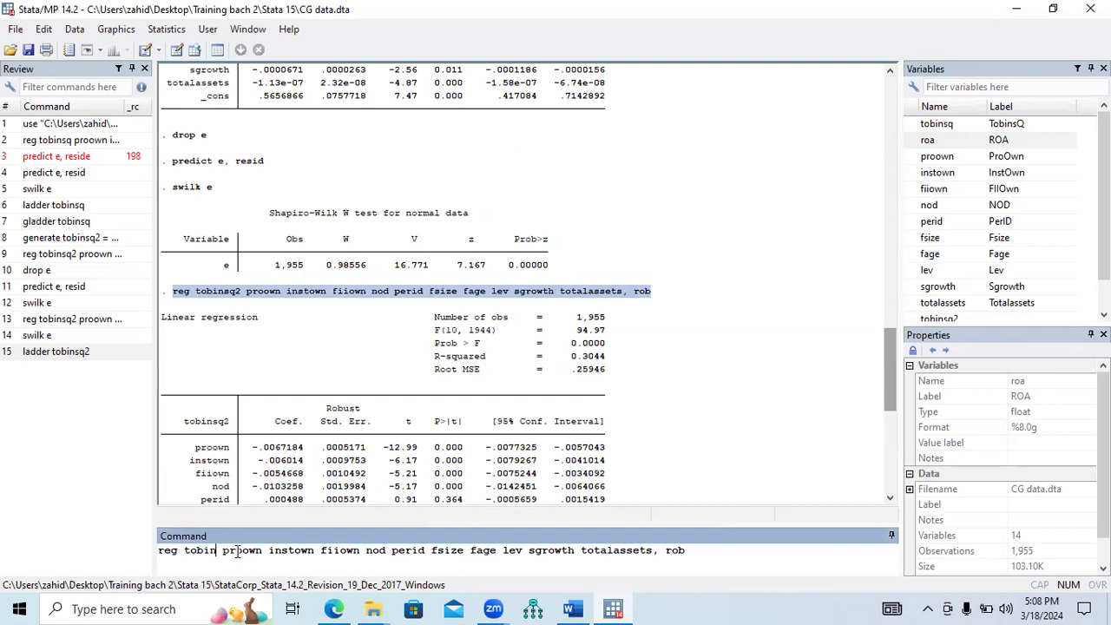
pyautogui.press('BackSpace')
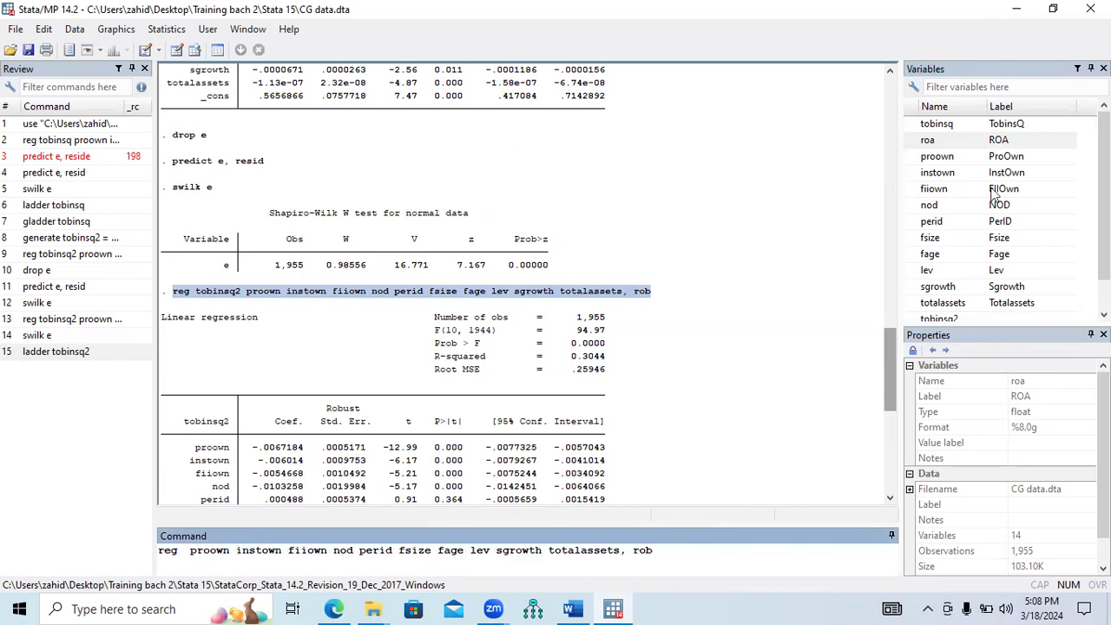
pyautogui.doubleClick(921, 141)
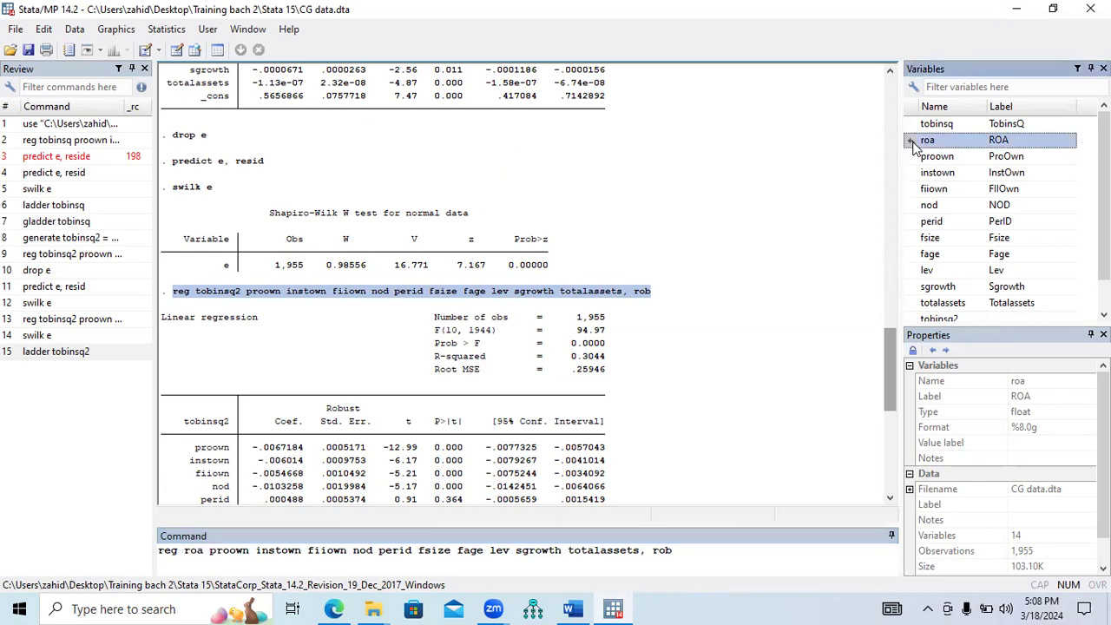
pyautogui.click(688, 552)
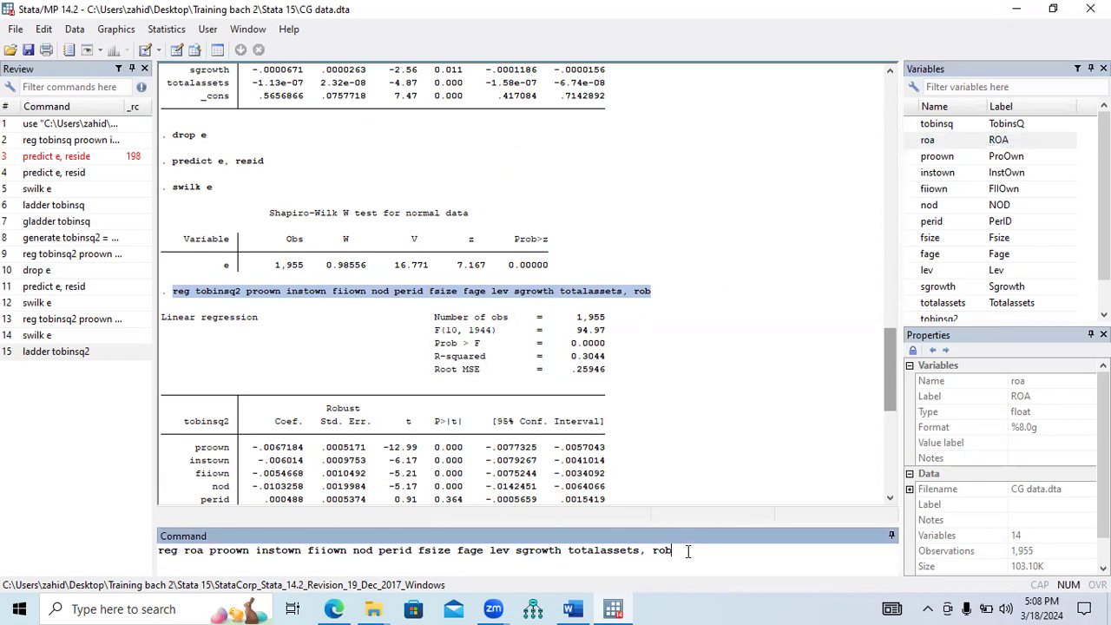
pyautogui.press('Return')
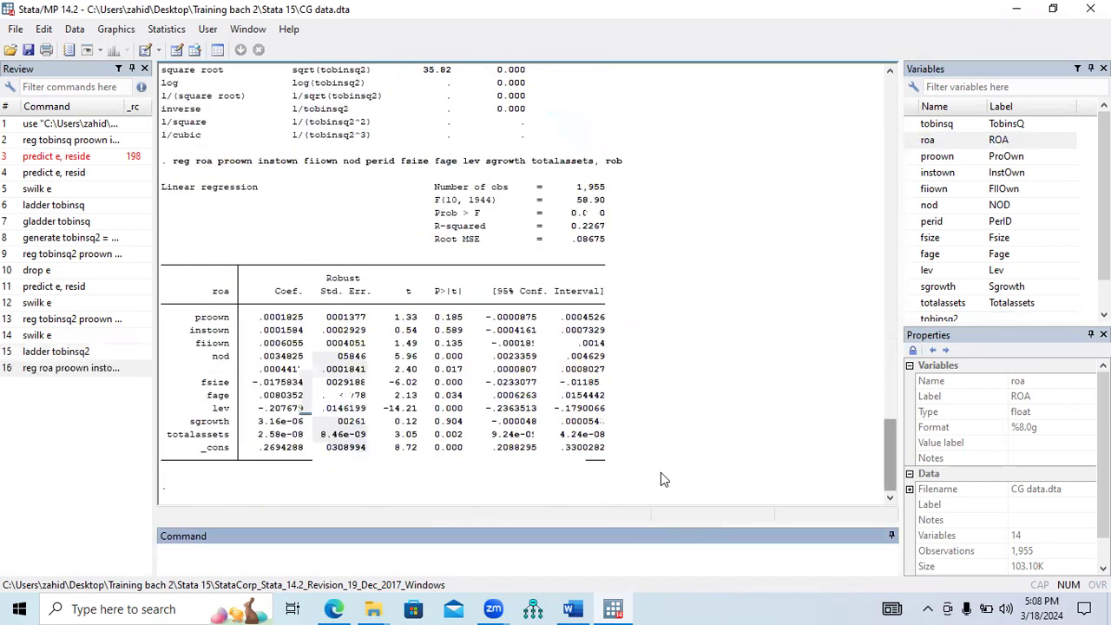
# Drop the existing residuals variable e from the dataset
pyautogui.scroll(-1, 1048, 313)
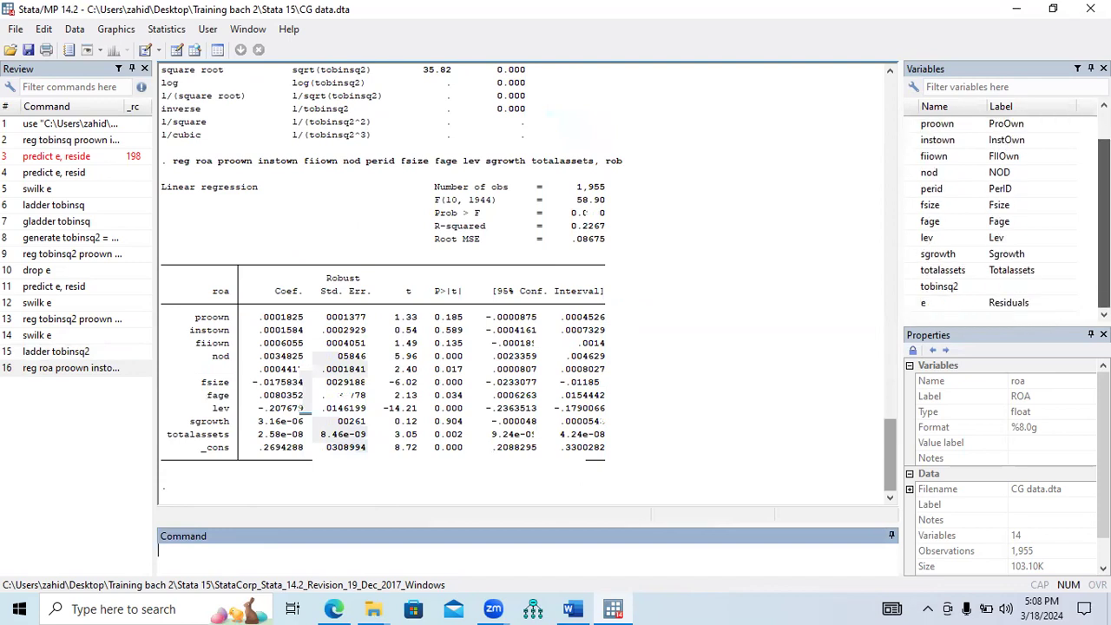
pyautogui.click(949, 303)
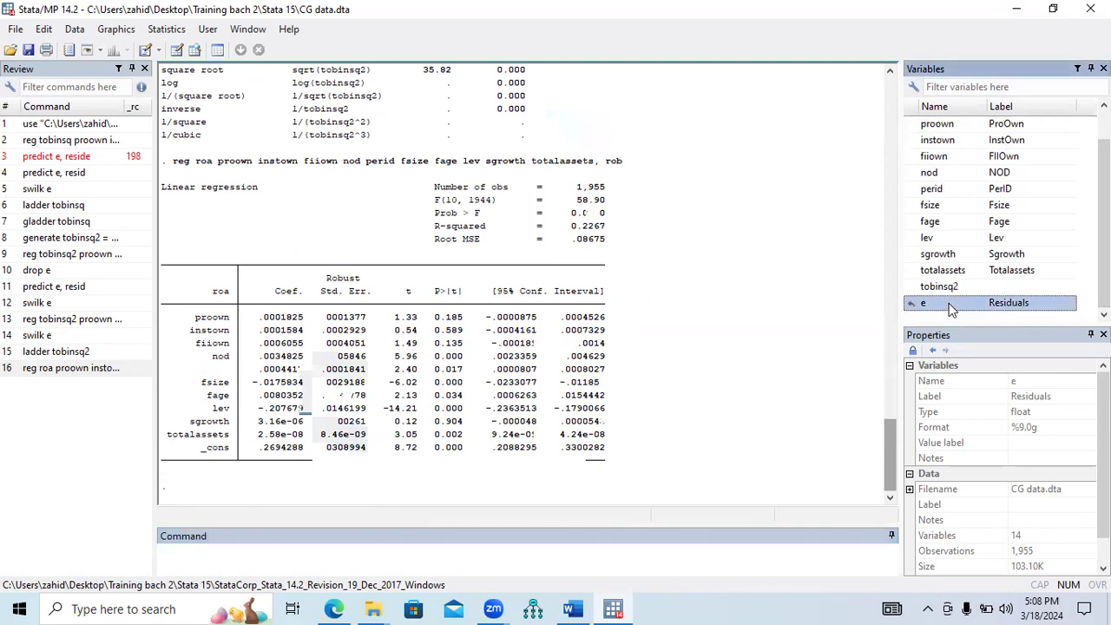
pyautogui.rightClick(949, 303)
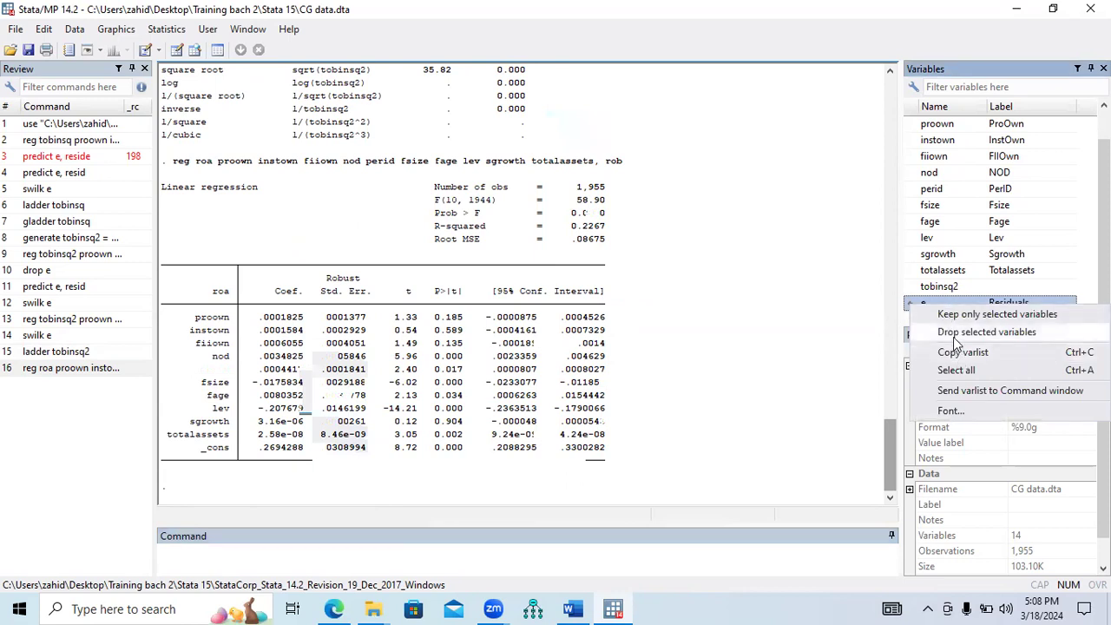
pyautogui.click(956, 337)
pyautogui.click(622, 318)
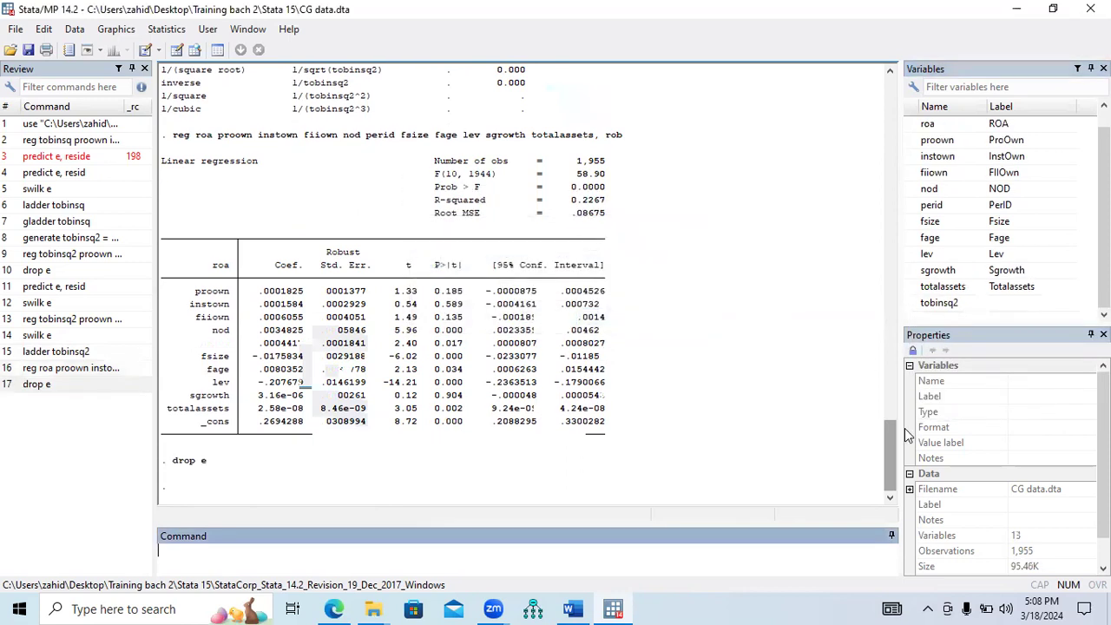
# Rerun reg roa proown instown fiiown nod perid fsize fage lev sgrowth totalassets, rob
pyautogui.scroll(3, 890, 428)
pyautogui.moveTo(628, 241); pyautogui.dragTo(191, 243)
pyautogui.click(181, 243)
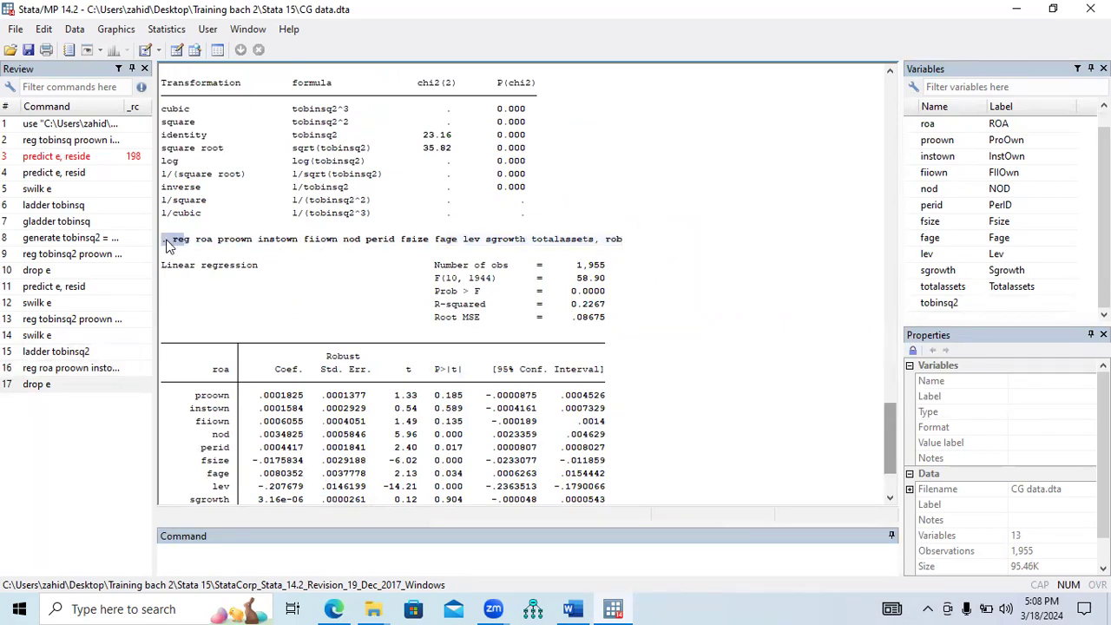
pyautogui.moveTo(176, 244); pyautogui.dragTo(525, 252)
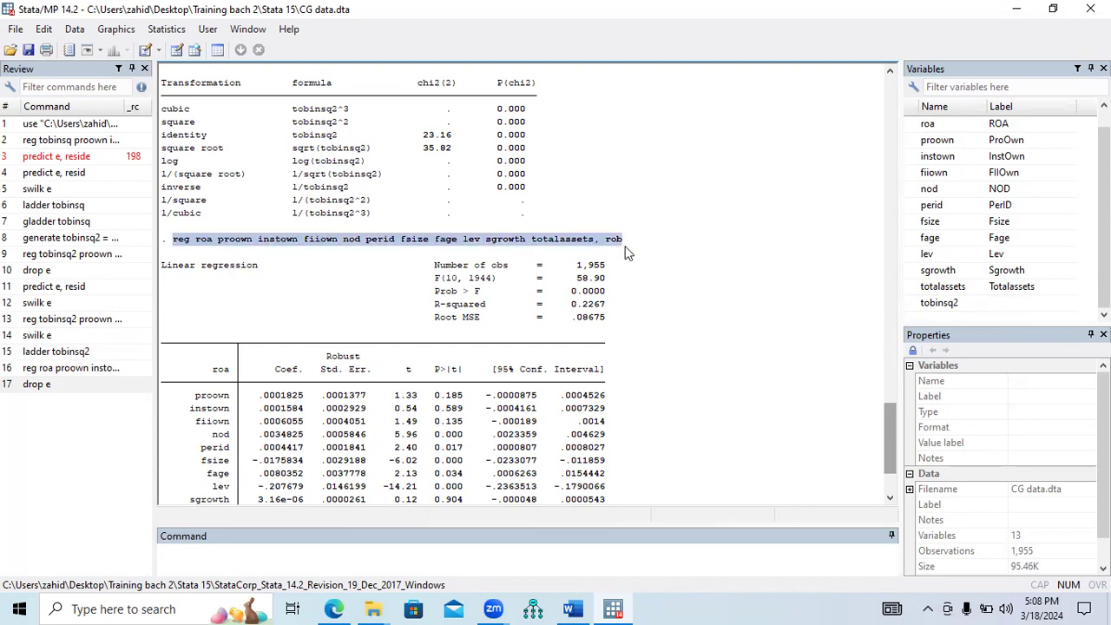
pyautogui.click(460, 555)
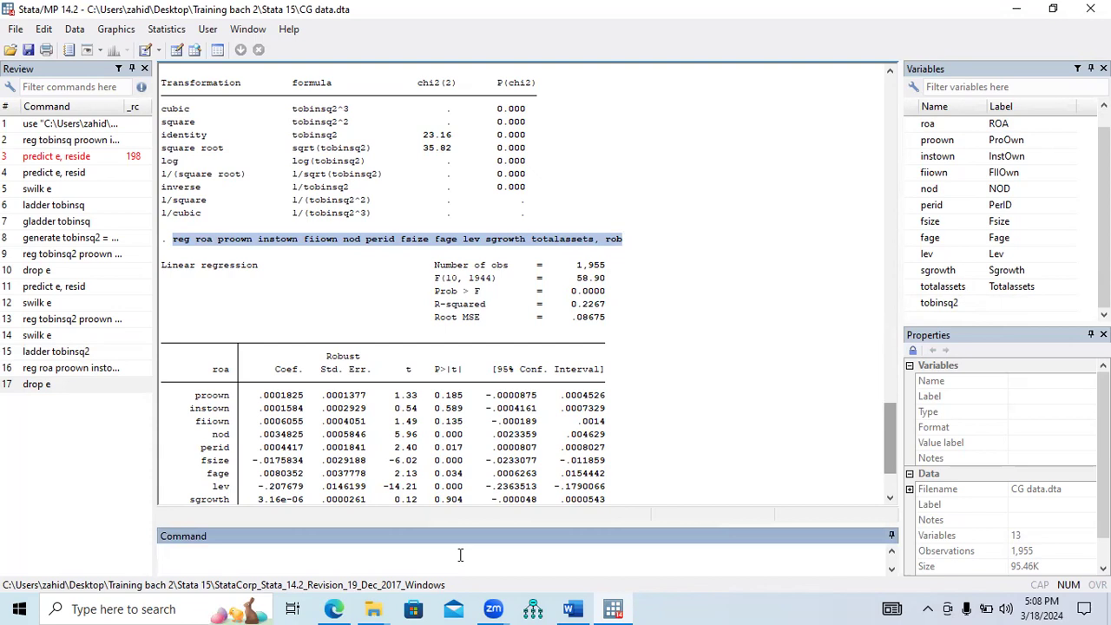
pyautogui.write('reg roa proown instown fiiown nod perid fsize fage lev sgrowth totalassets, rob')
pyautogui.press('Return')
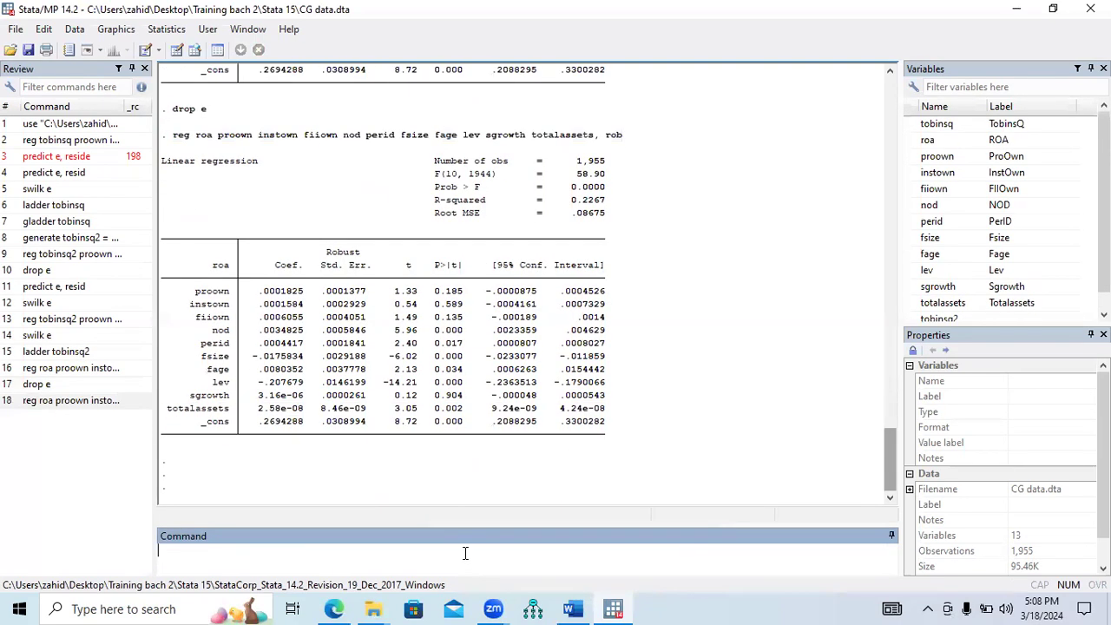
# Reuse the earlier command predict e, resid to generate residuals from the roa regression, and select the new variable e
pyautogui.moveTo(889, 468); pyautogui.dragTo(872, 293)
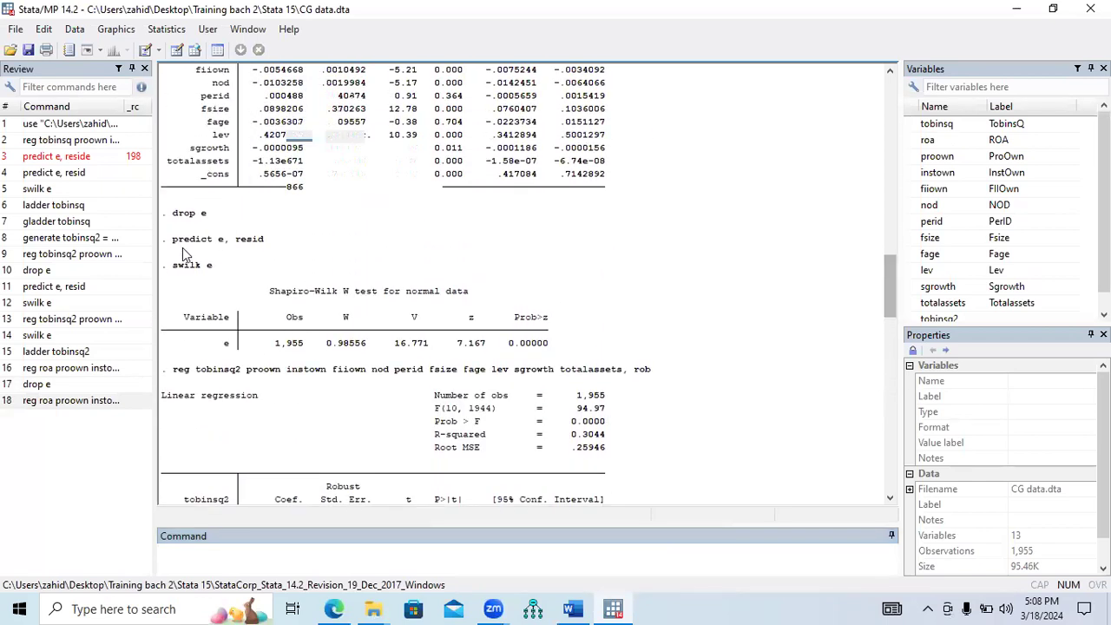
pyautogui.moveTo(259, 243); pyautogui.dragTo(177, 246)
pyautogui.hotkey('ctrl', 'c')
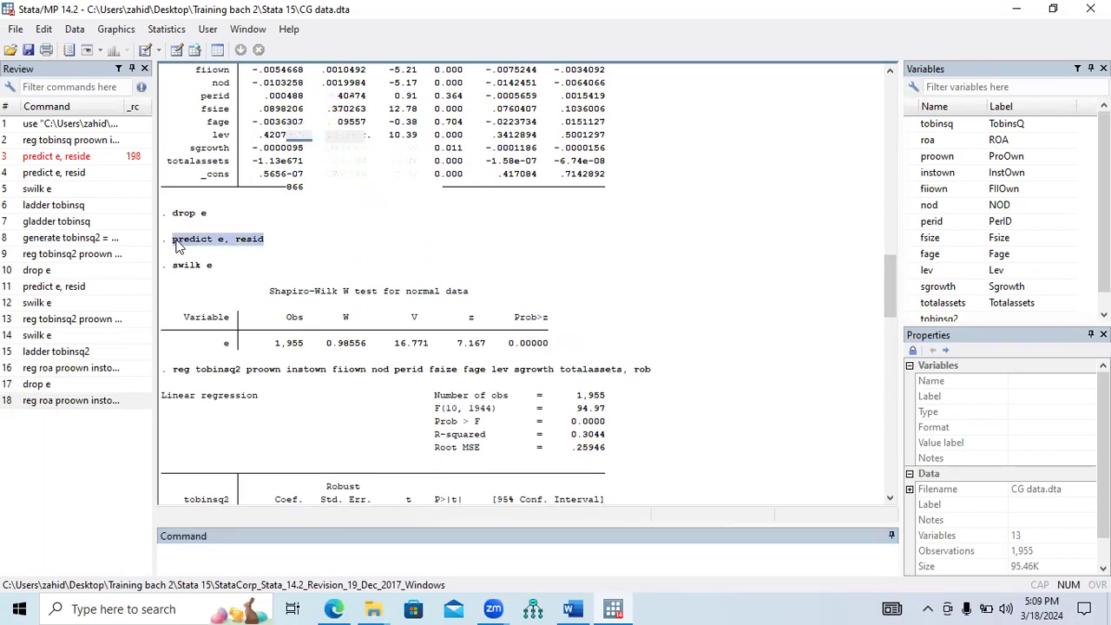
pyautogui.moveTo(891, 310); pyautogui.dragTo(903, 497)
pyautogui.click(600, 559)
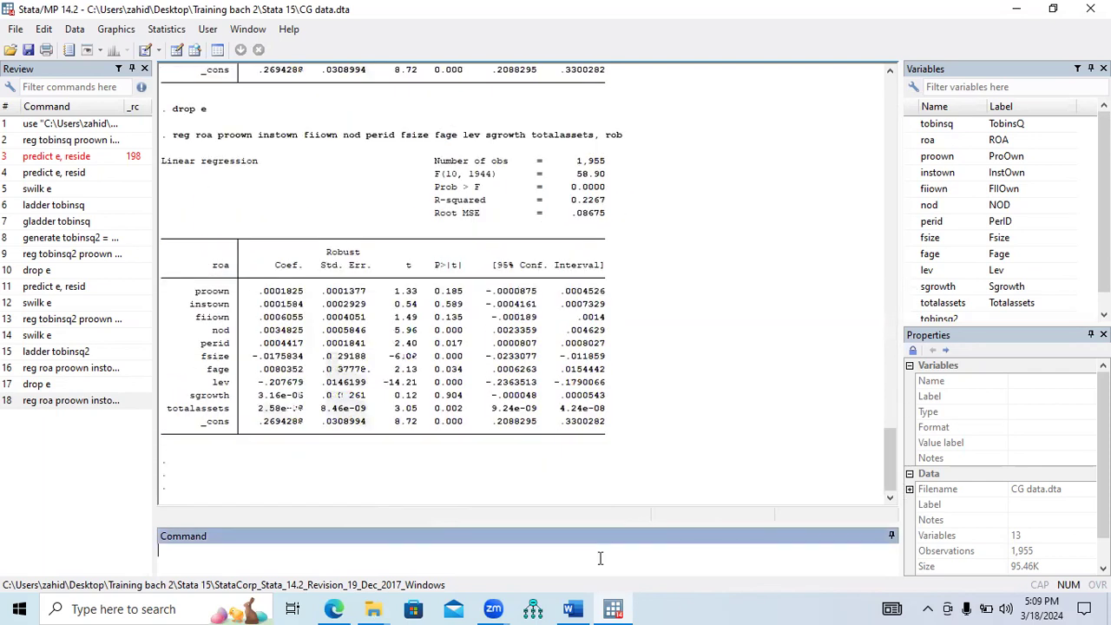
pyautogui.hotkey('ctrl', 'v')
pyautogui.press('Return')
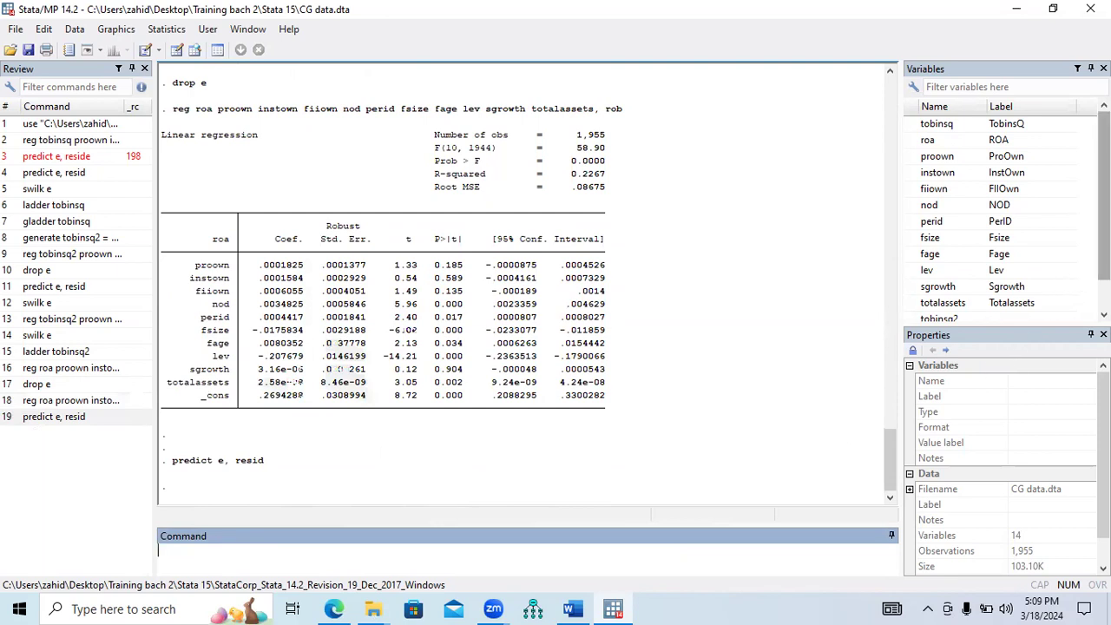
pyautogui.scroll(-1, 1086, 287)
pyautogui.click(973, 303)
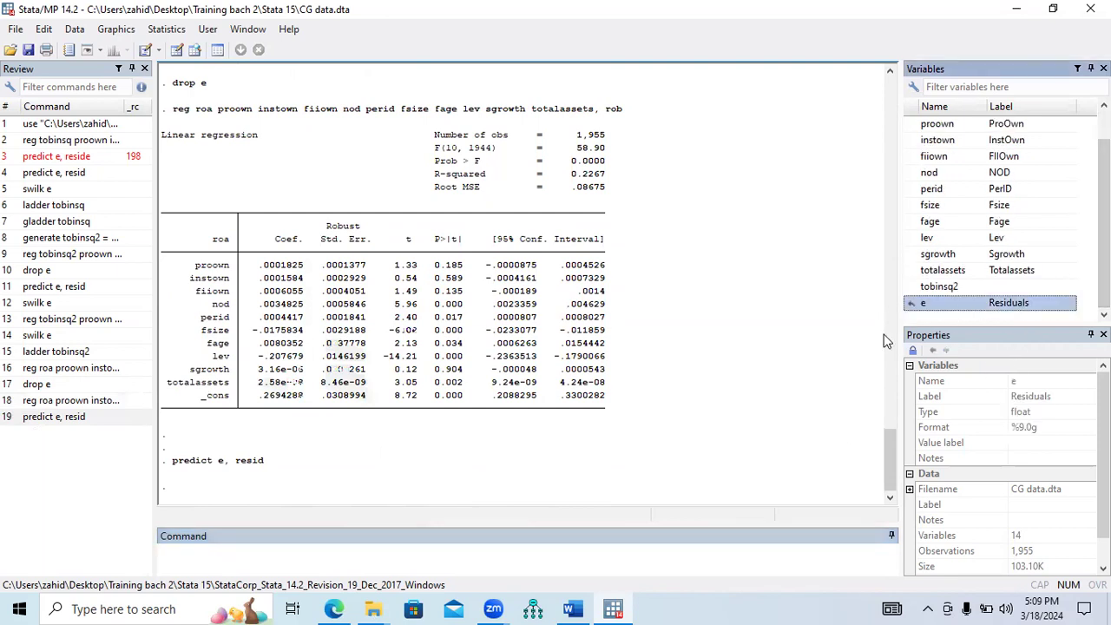
# Run the Shapiro-Wilk test on the roa residuals with swilk e, and highlight its Prob>z value
pyautogui.moveTo(889, 449); pyautogui.dragTo(874, 331)
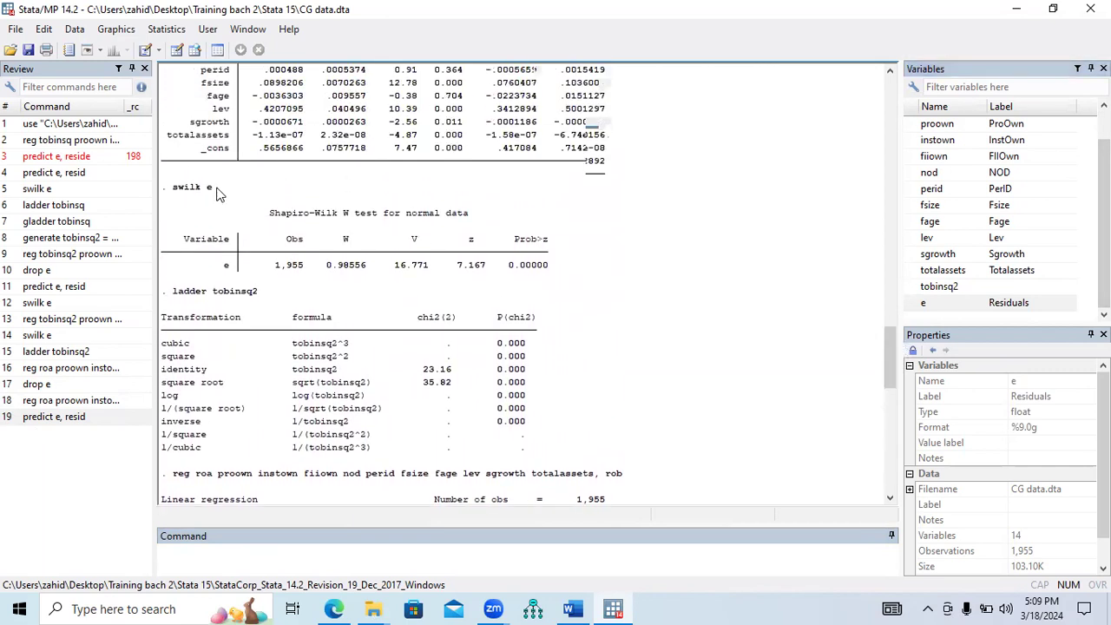
pyautogui.moveTo(182, 193); pyautogui.dragTo(174, 192)
pyautogui.hotkey('ctrl', 'c')
pyautogui.click(310, 552)
pyautogui.hotkey('ctrl', 'v')
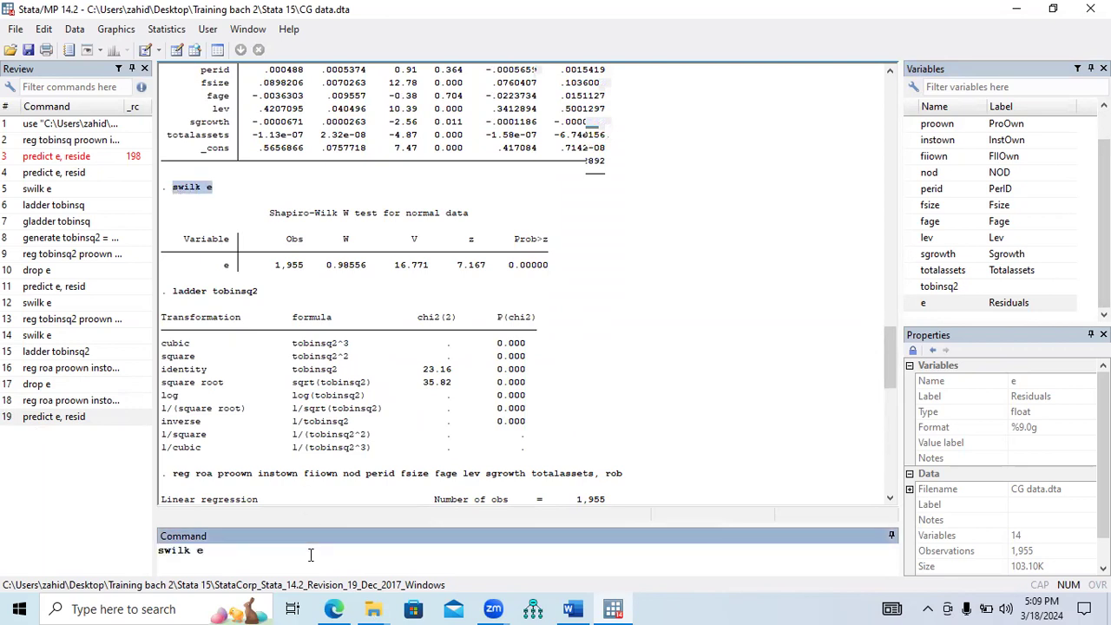
pyautogui.press('Return')
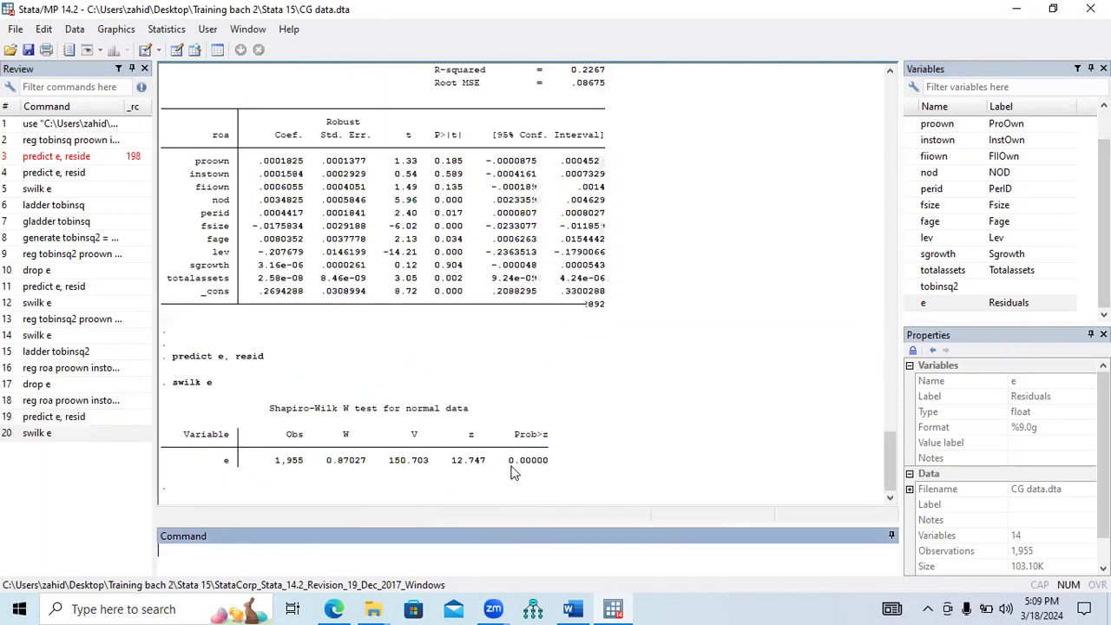
pyautogui.moveTo(546, 464); pyautogui.dragTo(552, 463)
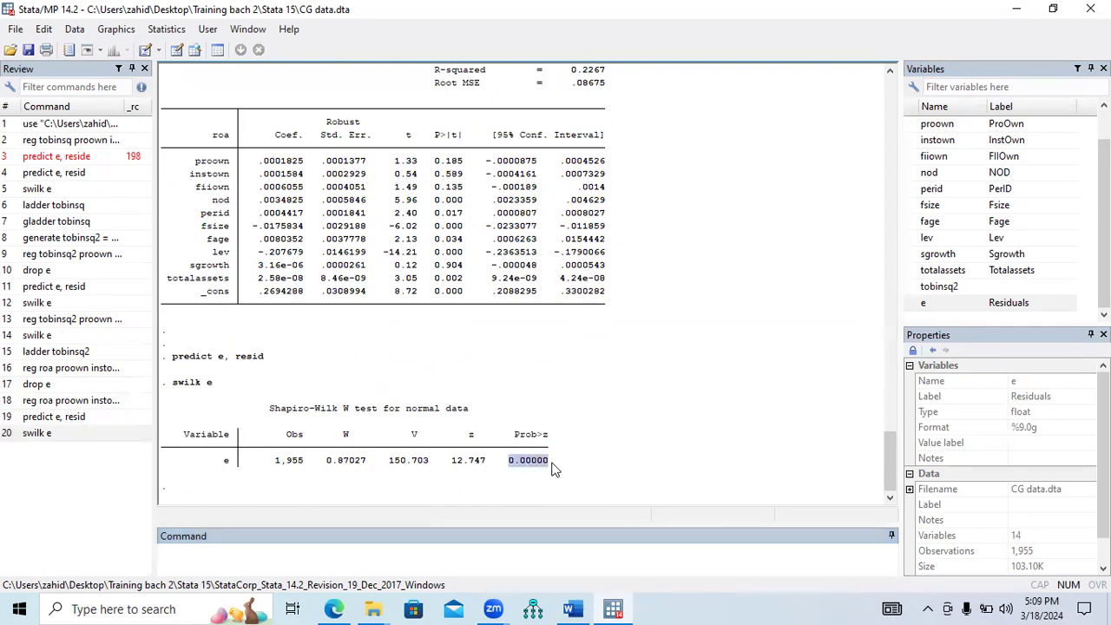
# Test the candidate transformations of roa by running ladder roa
pyautogui.click(614, 556)
pyautogui.write('laadder')
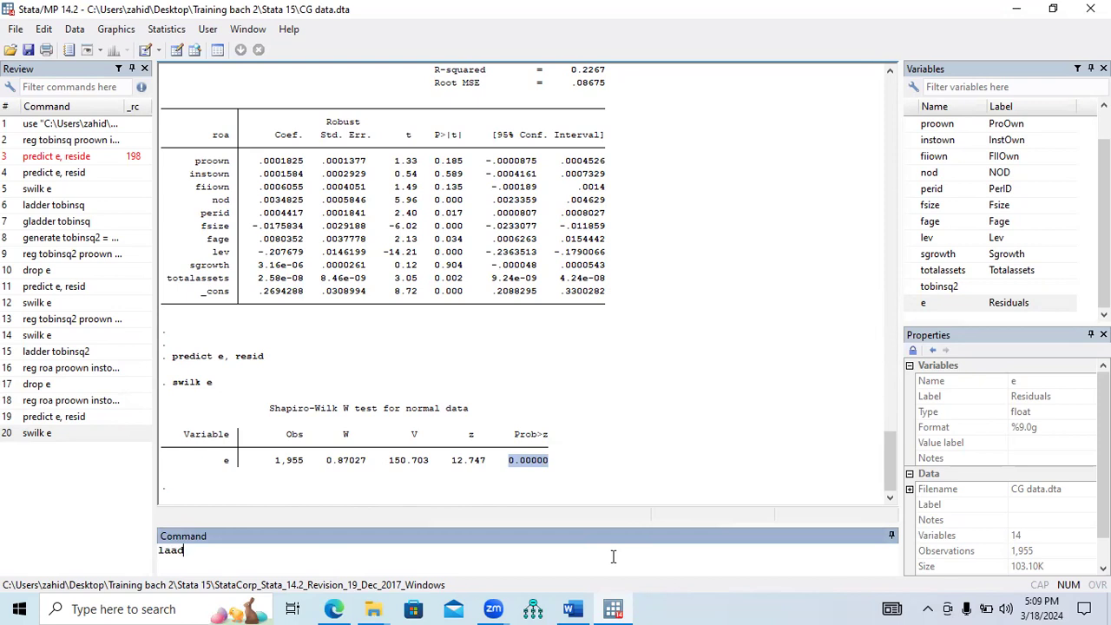
pyautogui.press('BackSpace')
pyautogui.press('BackSpace')
pyautogui.press('BackSpace')
pyautogui.press('BackSpace')
pyautogui.write('s')
pyautogui.write('dder')
pyautogui.moveTo(1104, 201); pyautogui.dragTo(1105, 170)
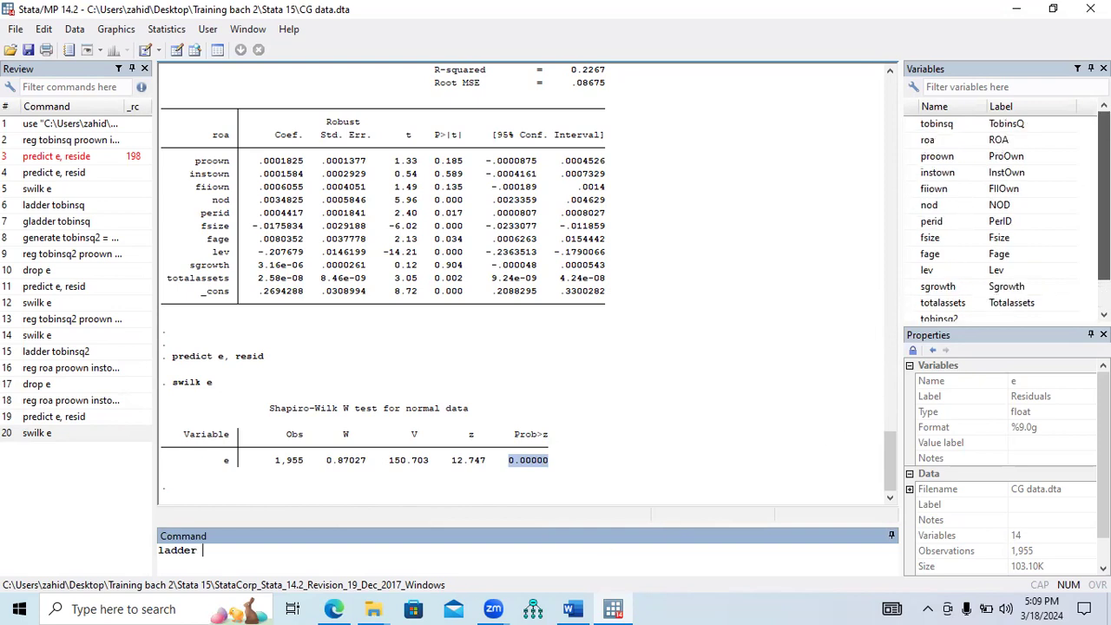
pyautogui.click(912, 142)
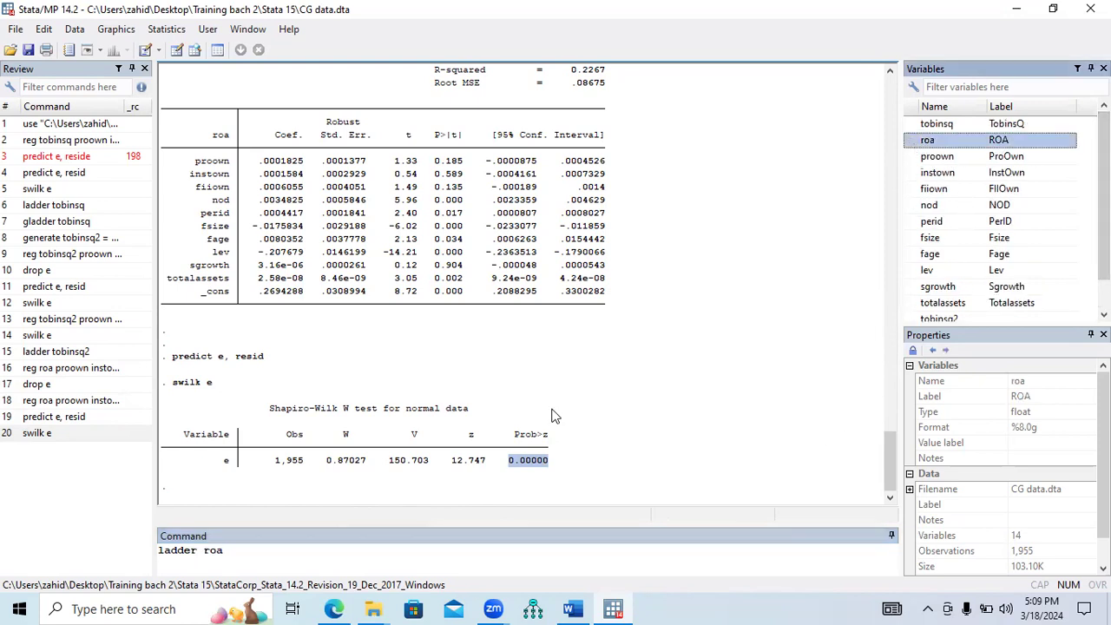
pyautogui.press('Return')
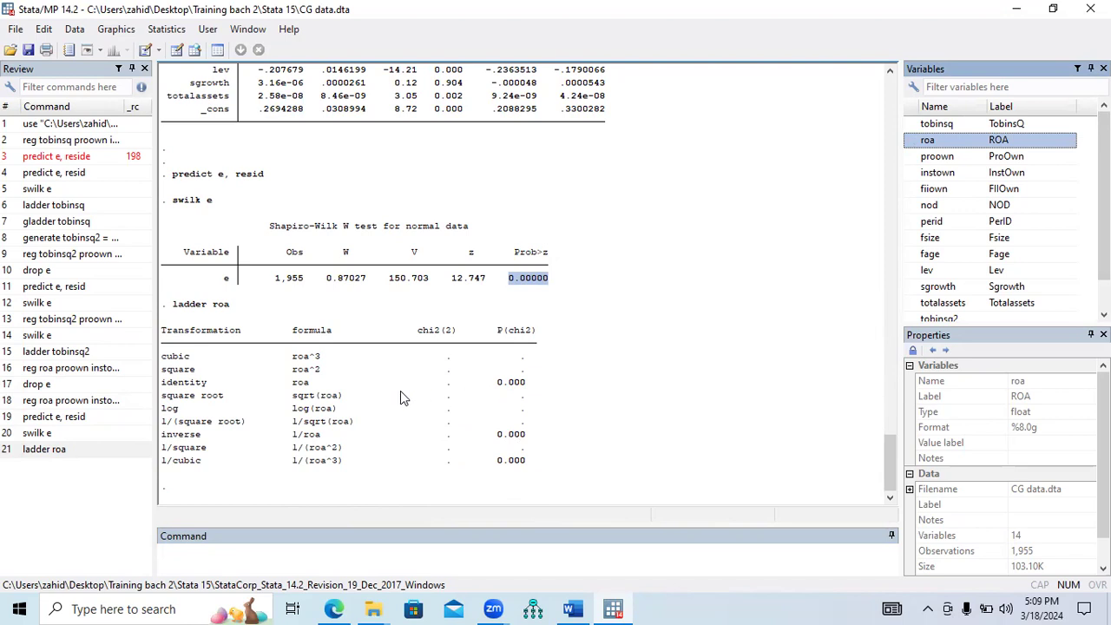
# Examine the identity, inverse and 1/cubic rows of the roa ladder table
pyautogui.moveTo(162, 383); pyautogui.dragTo(527, 384)
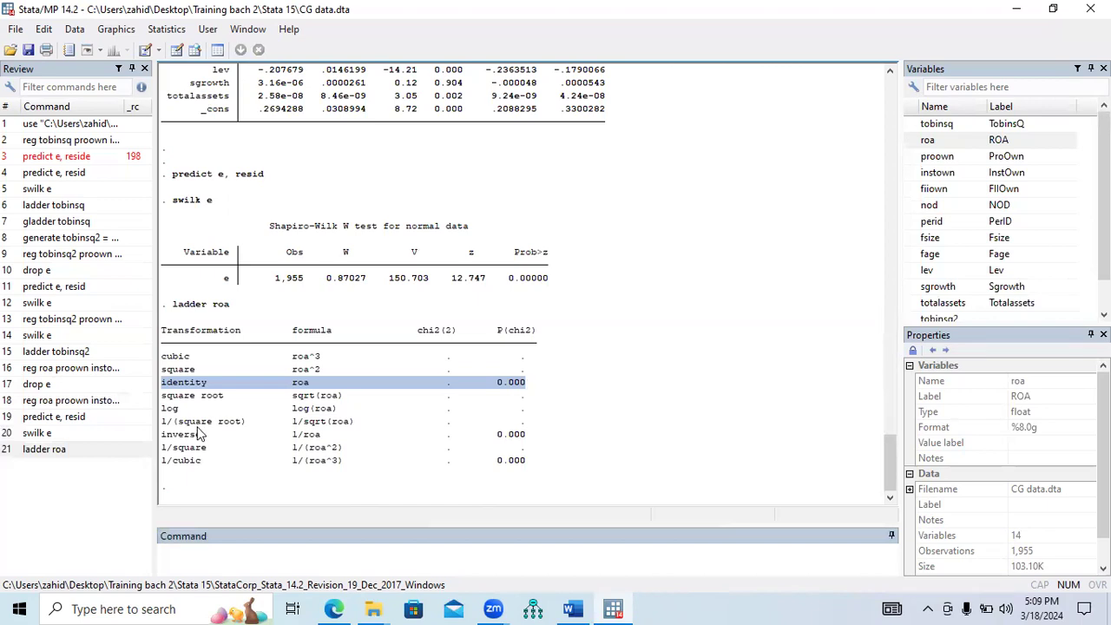
pyautogui.moveTo(166, 436); pyautogui.dragTo(531, 431)
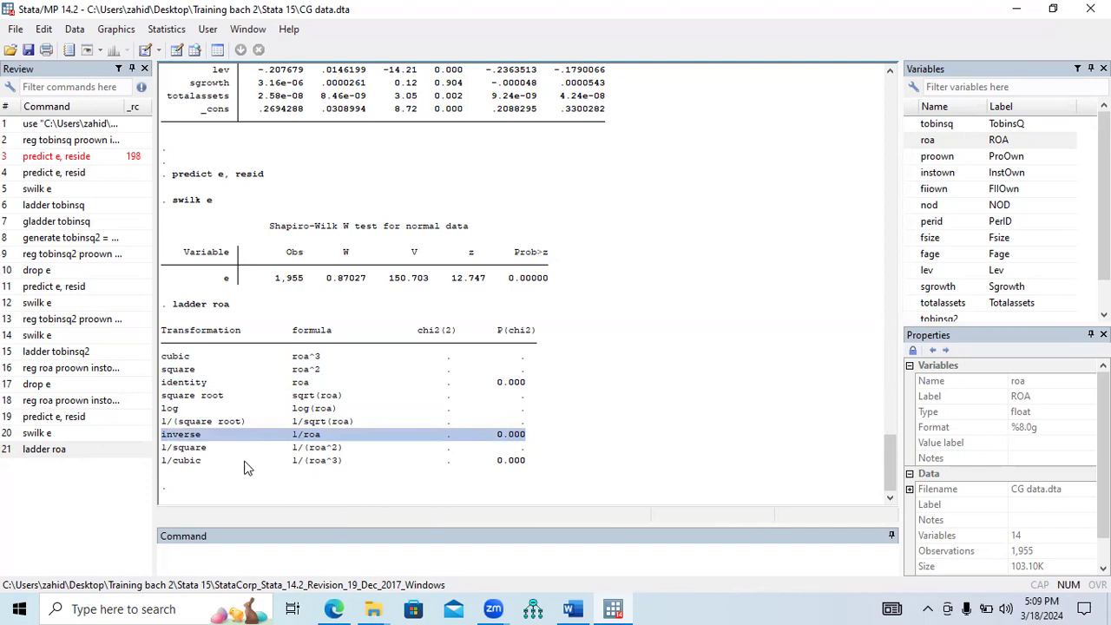
pyautogui.moveTo(163, 462); pyautogui.dragTo(527, 464)
# Plot the transformation histograms with gladder roa, view the graph maximized and close it, and highlight roa in the ladder command output
pyautogui.click(382, 560)
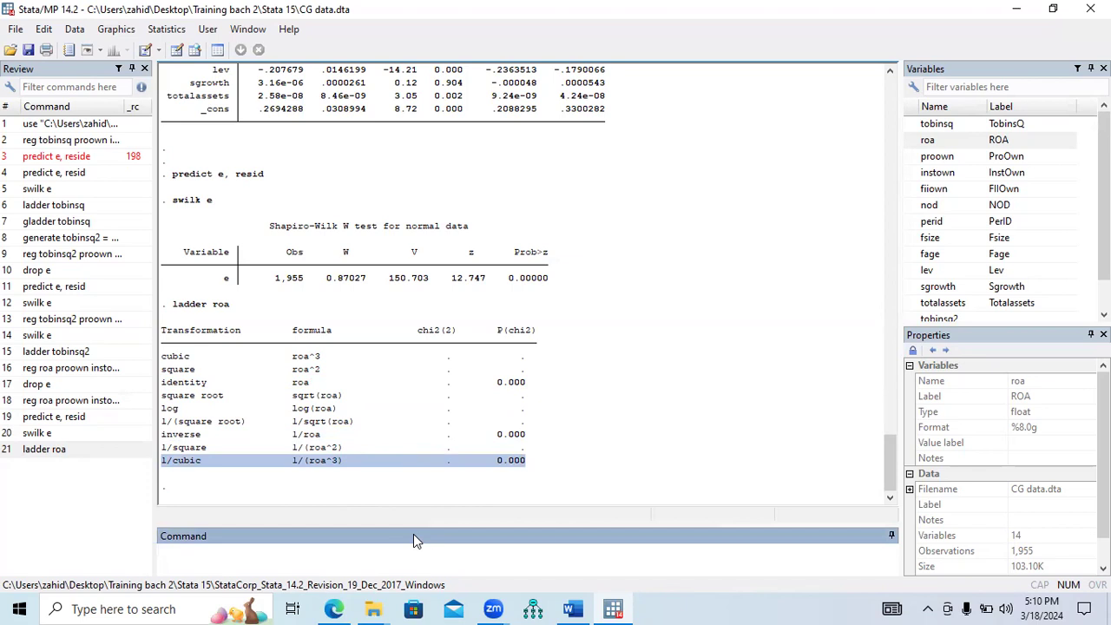
pyautogui.write('gladder roa')
pyautogui.press('Return')
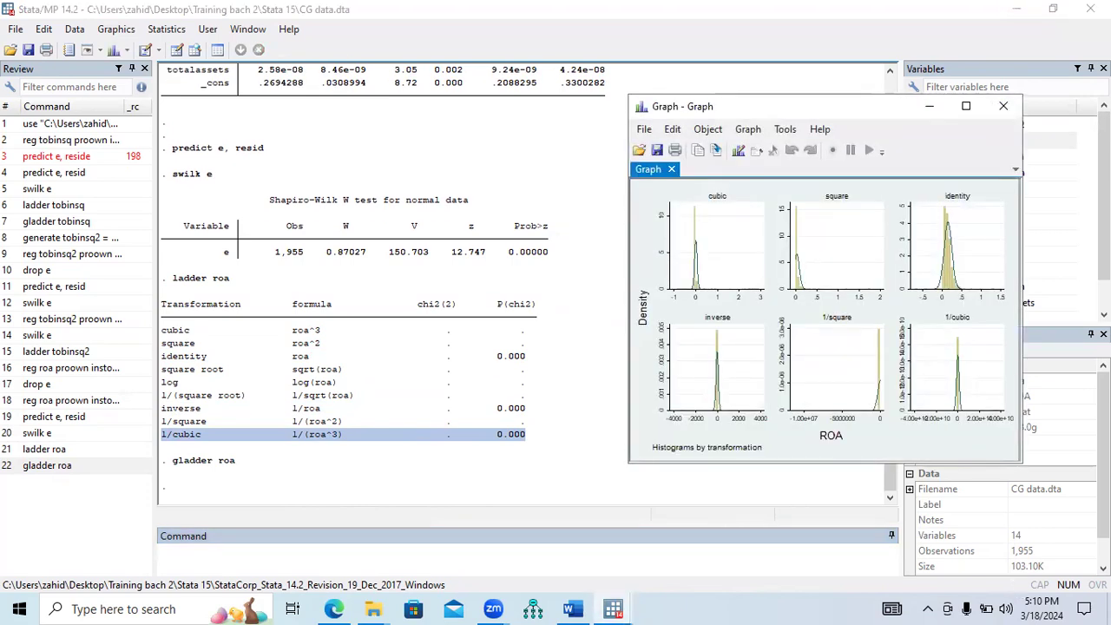
pyautogui.click(967, 106)
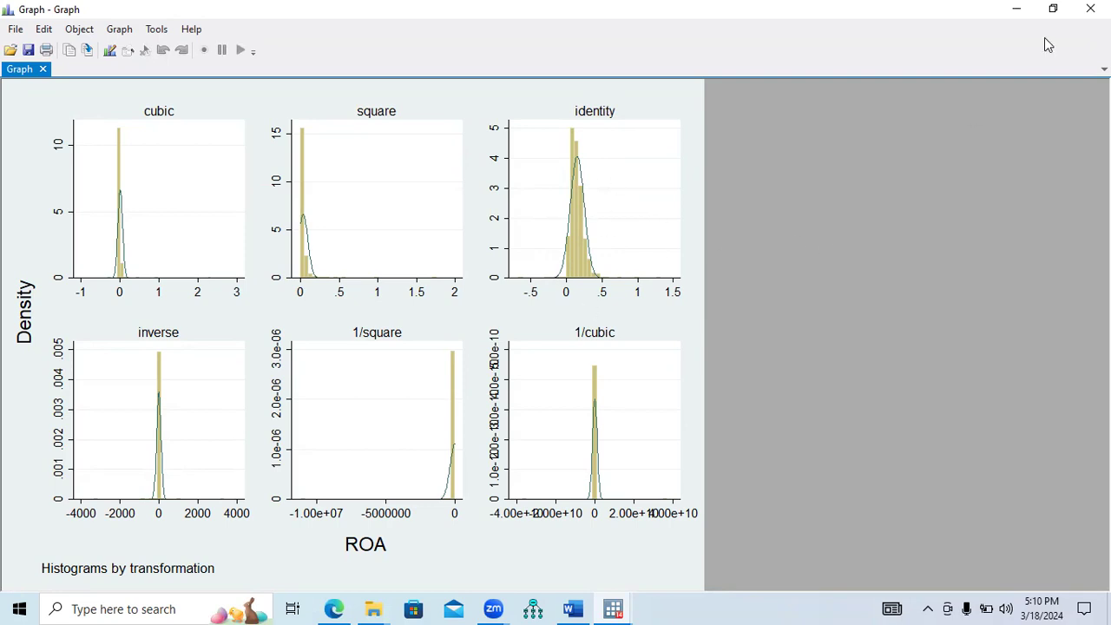
pyautogui.click(1090, 8)
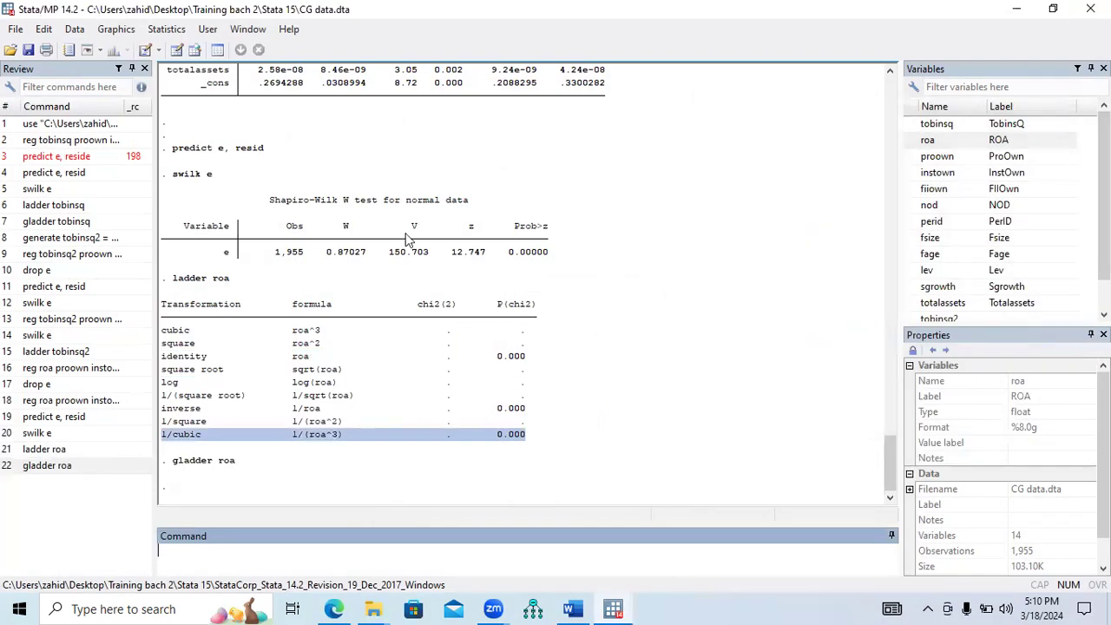
pyautogui.moveTo(212, 278); pyautogui.dragTo(230, 285)
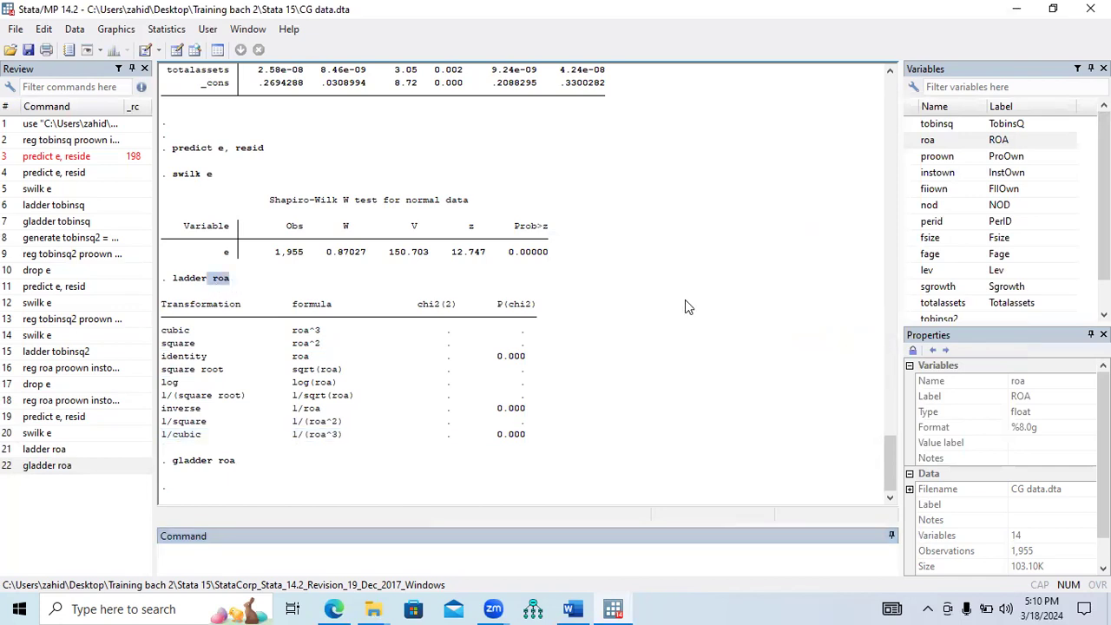
# Review the roa regression output, and highlight the chi2 results and transformation formulas in the ladder roa table
pyautogui.scroll(9, 895, 420)
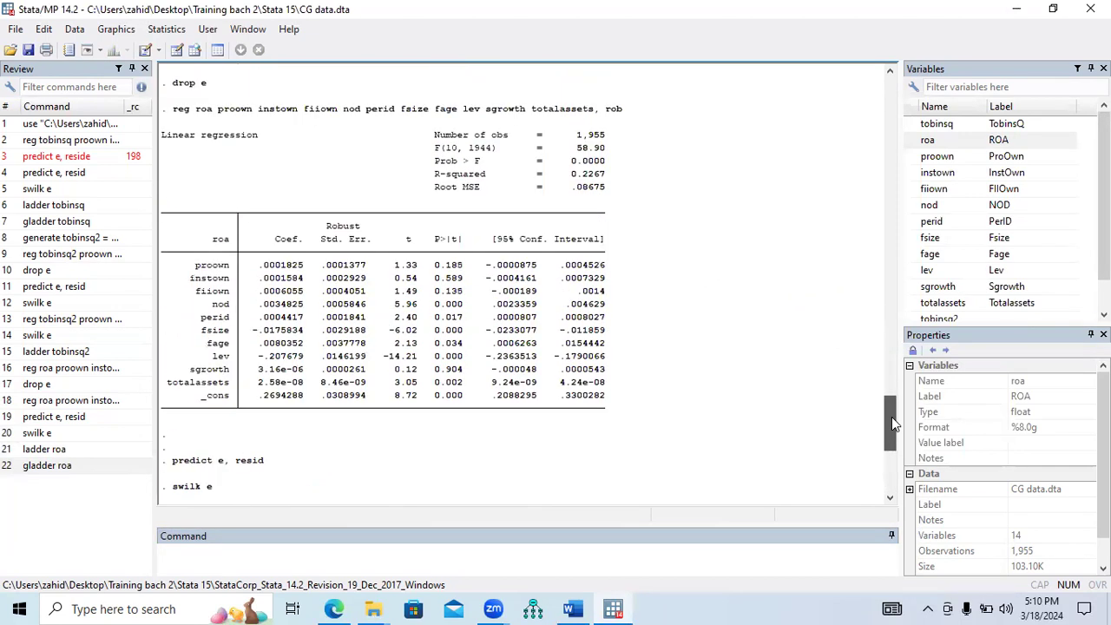
pyautogui.scroll(1, 891, 415)
pyautogui.moveTo(895, 416); pyautogui.dragTo(897, 473)
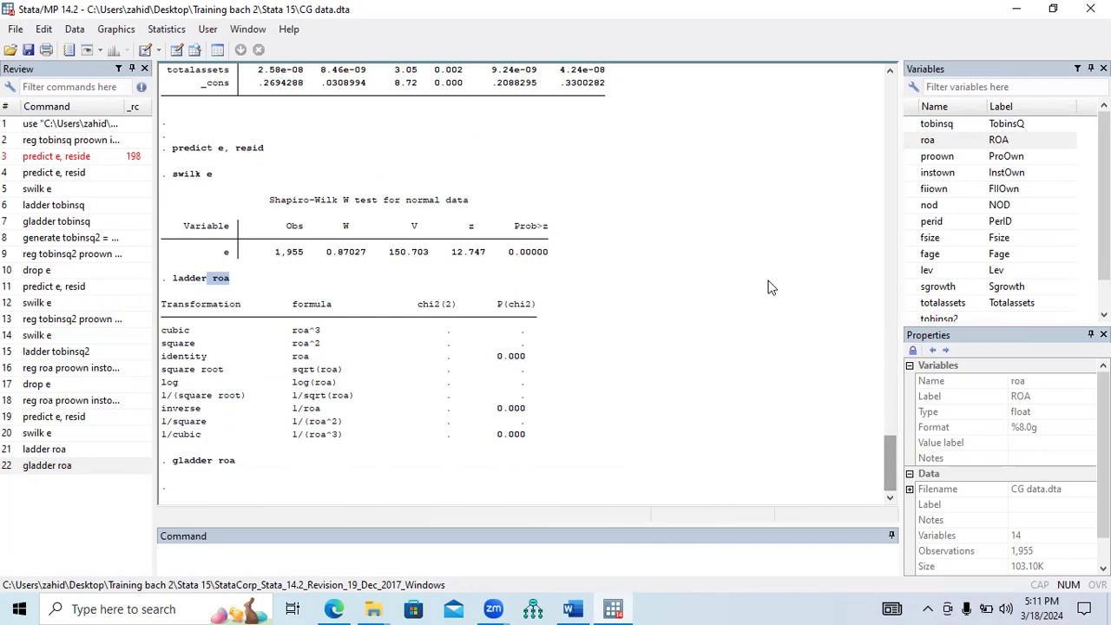
pyautogui.moveTo(424, 305); pyautogui.dragTo(452, 443)
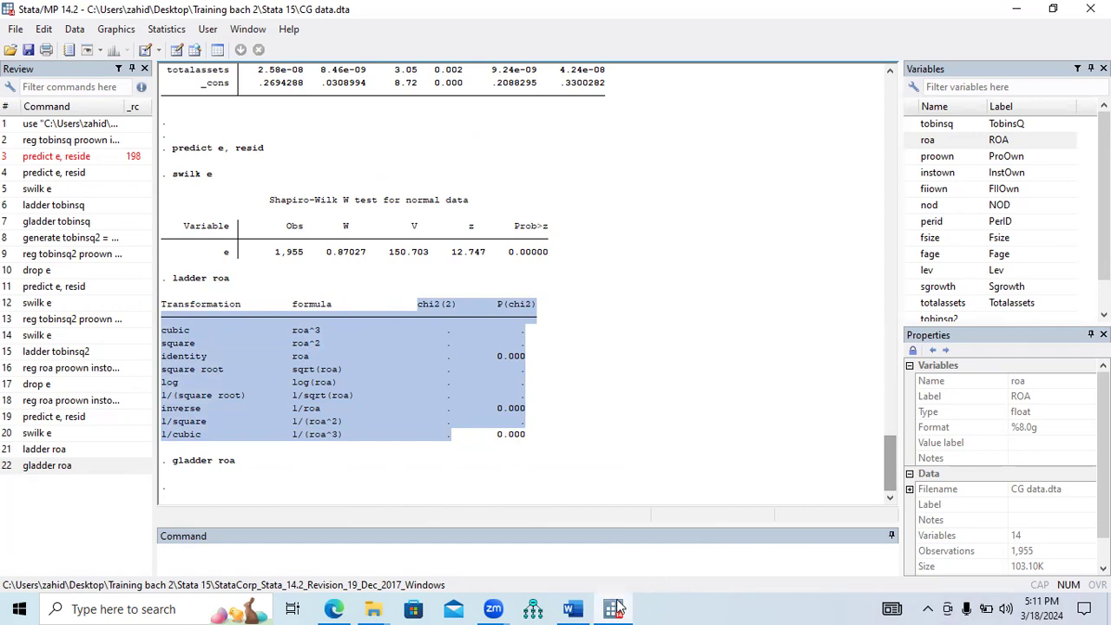
pyautogui.moveTo(619, 607)
pyautogui.moveTo(301, 332); pyautogui.dragTo(327, 436)
# Compare the generate tobinsq2 = 1/sqrt(tobinsq) command with the 1/(square root) row's formula and chi2 value in the tobinsq ladder table
pyautogui.moveTo(895, 448); pyautogui.dragTo(901, 203)
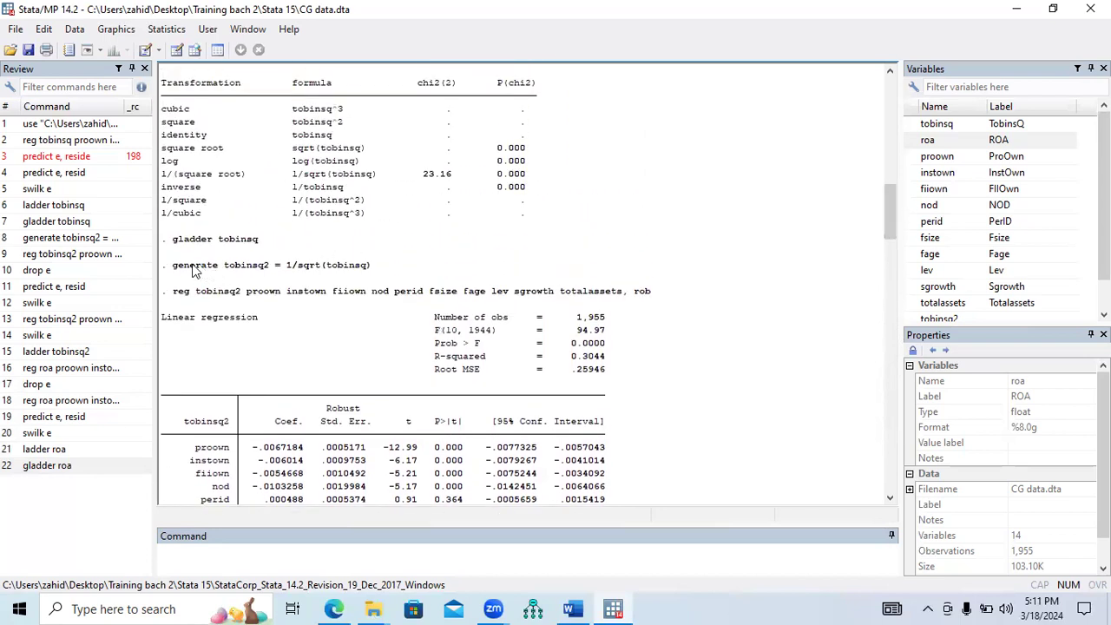
pyautogui.moveTo(173, 266); pyautogui.dragTo(372, 268)
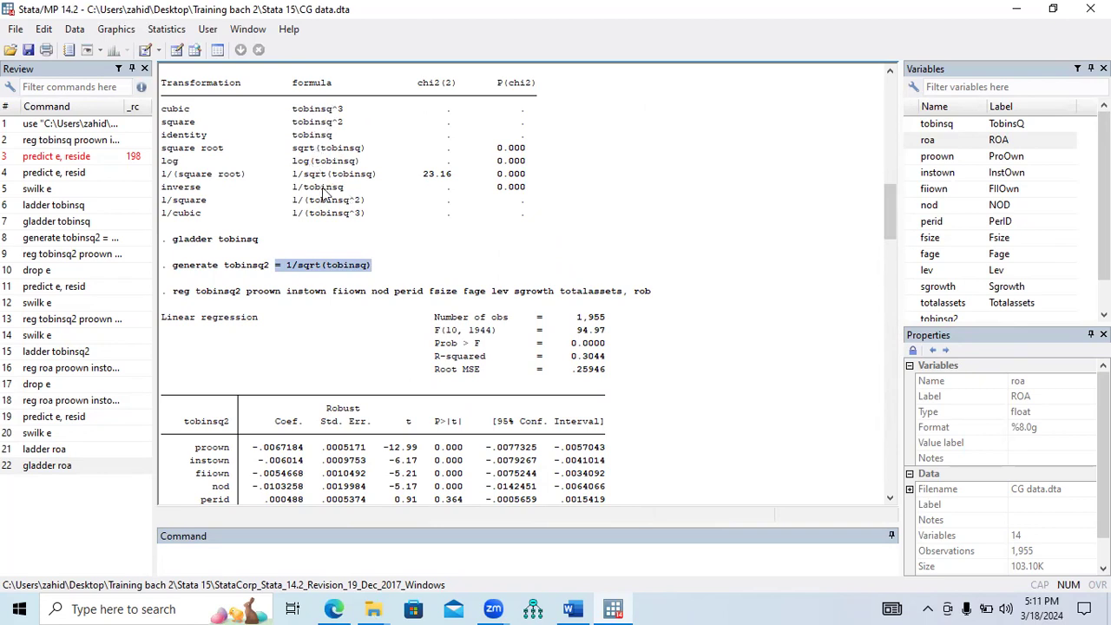
pyautogui.moveTo(292, 173); pyautogui.dragTo(347, 176)
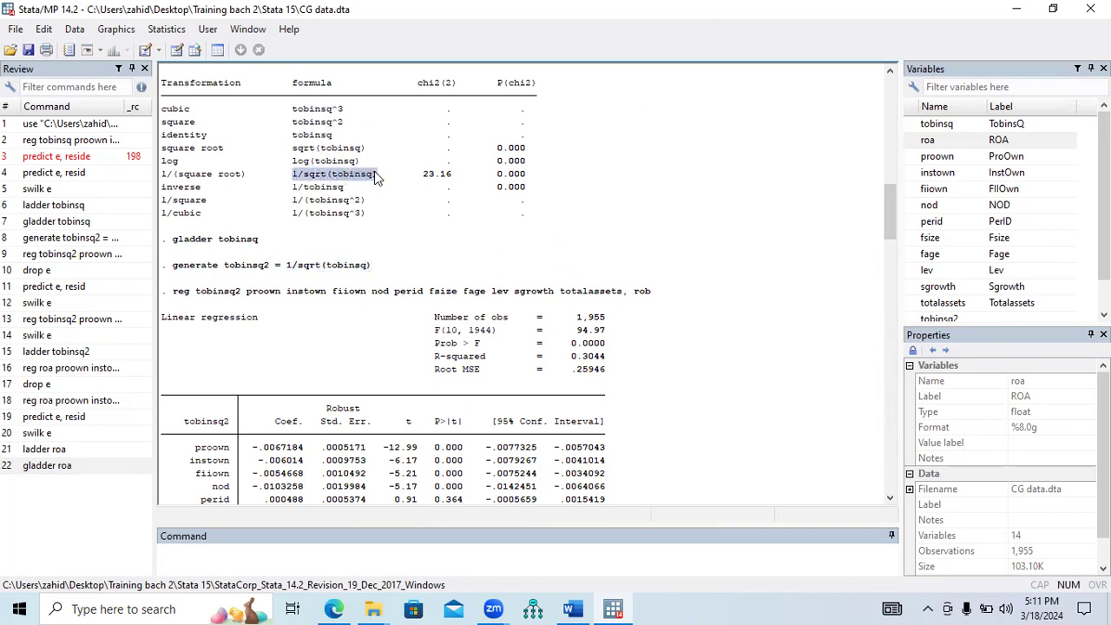
pyautogui.moveTo(423, 173); pyautogui.dragTo(450, 178)
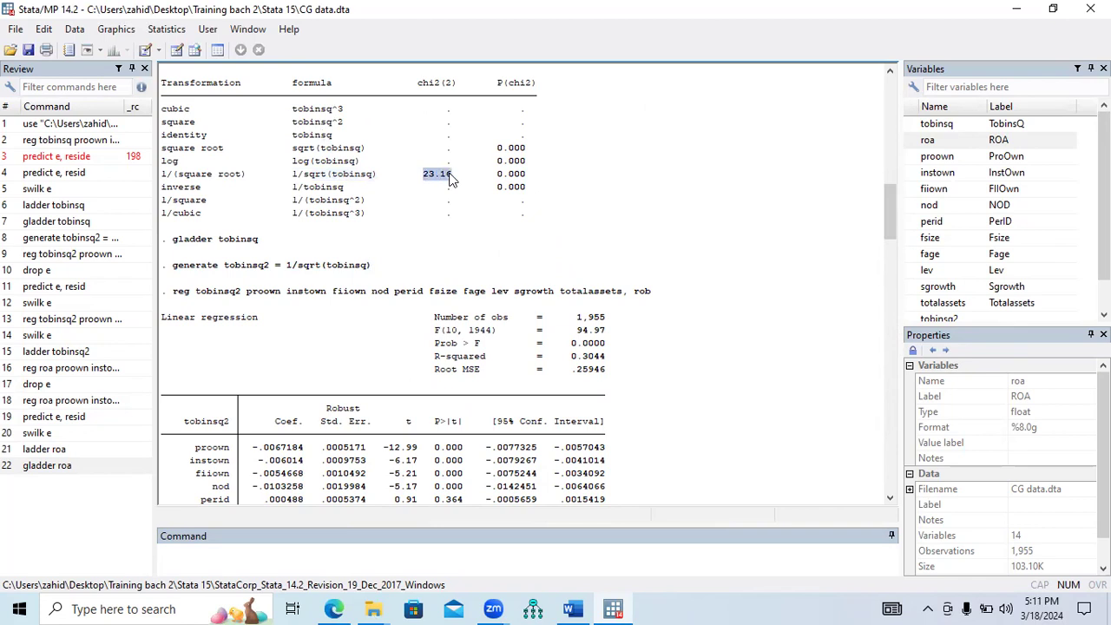
pyautogui.moveTo(374, 265); pyautogui.dragTo(288, 271)
# Highlight the R-squared and coefficient rows of the tobinsq2 regression, plus the gladder tobinsq command in the output
pyautogui.moveTo(896, 228); pyautogui.dragTo(894, 251)
pyautogui.moveTo(434, 215); pyautogui.dragTo(614, 215)
pyautogui.moveTo(463, 436); pyautogui.dragTo(184, 305)
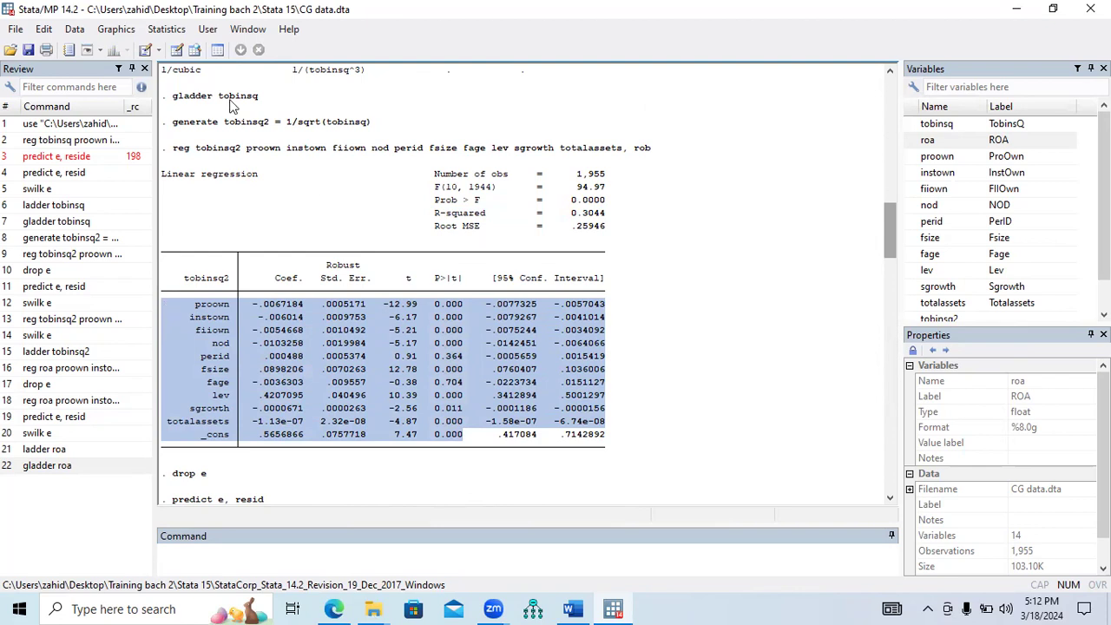
pyautogui.click(174, 98)
pyautogui.moveTo(174, 101); pyautogui.dragTo(263, 105)
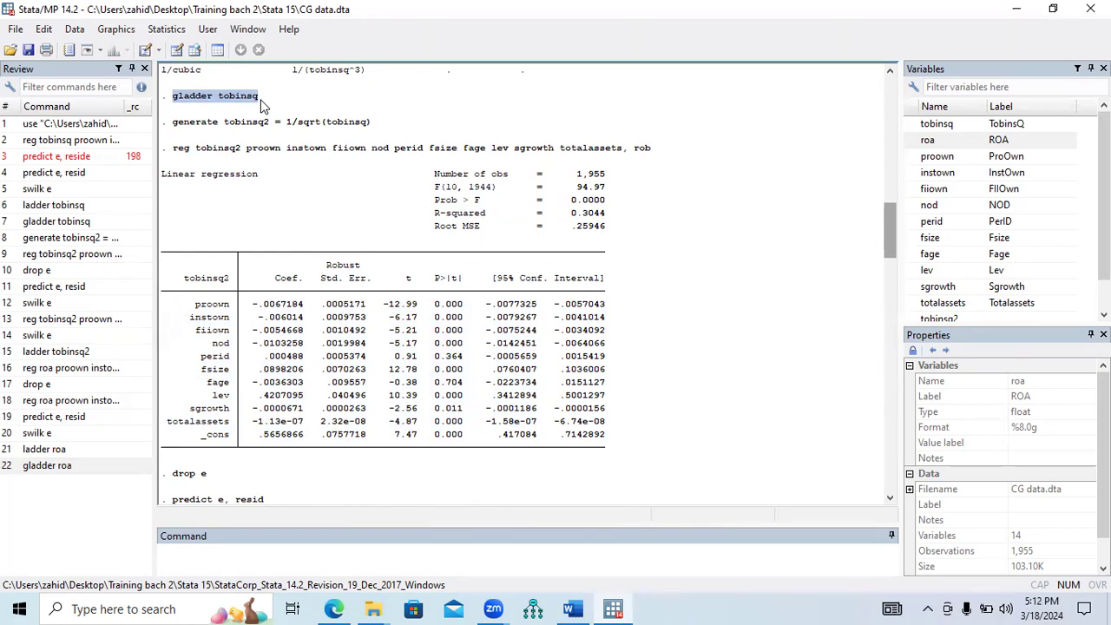
# Switch to the Stata data analysis PDF in Edge and browse from the normality tests on page 8 to page 12
pyautogui.click(336, 608)
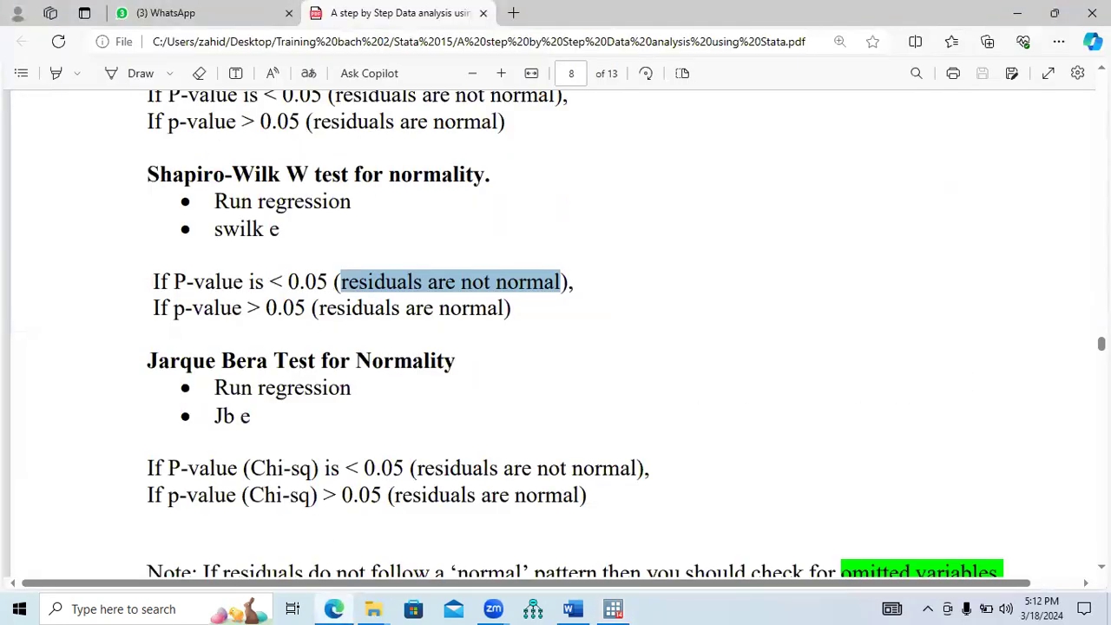
pyautogui.scroll(-10, 555, 338)
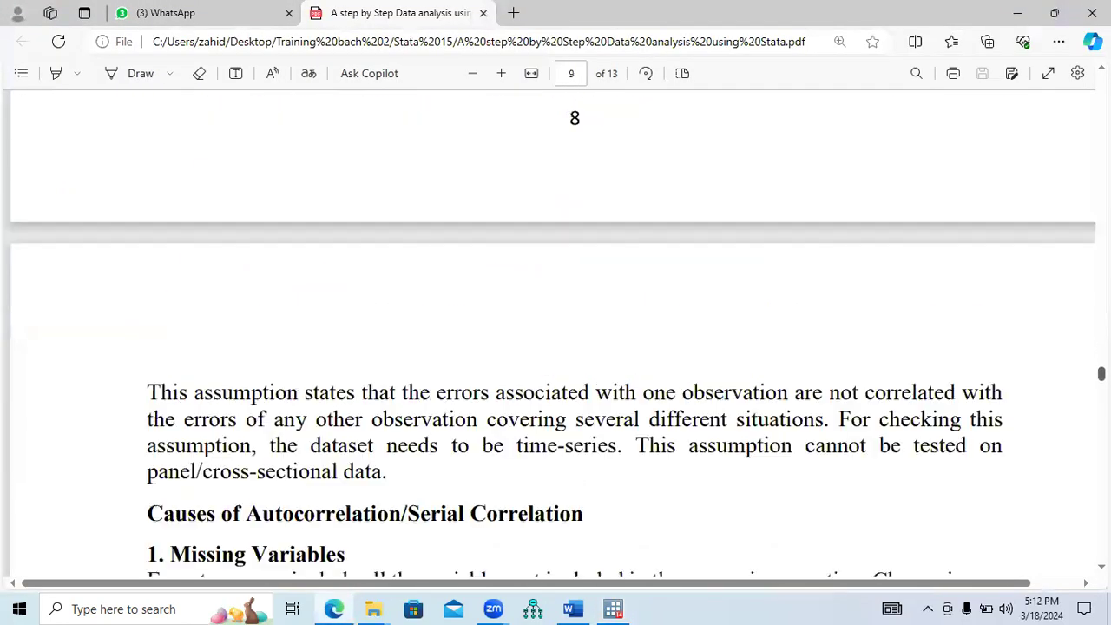
pyautogui.scroll(-15, 556, 339)
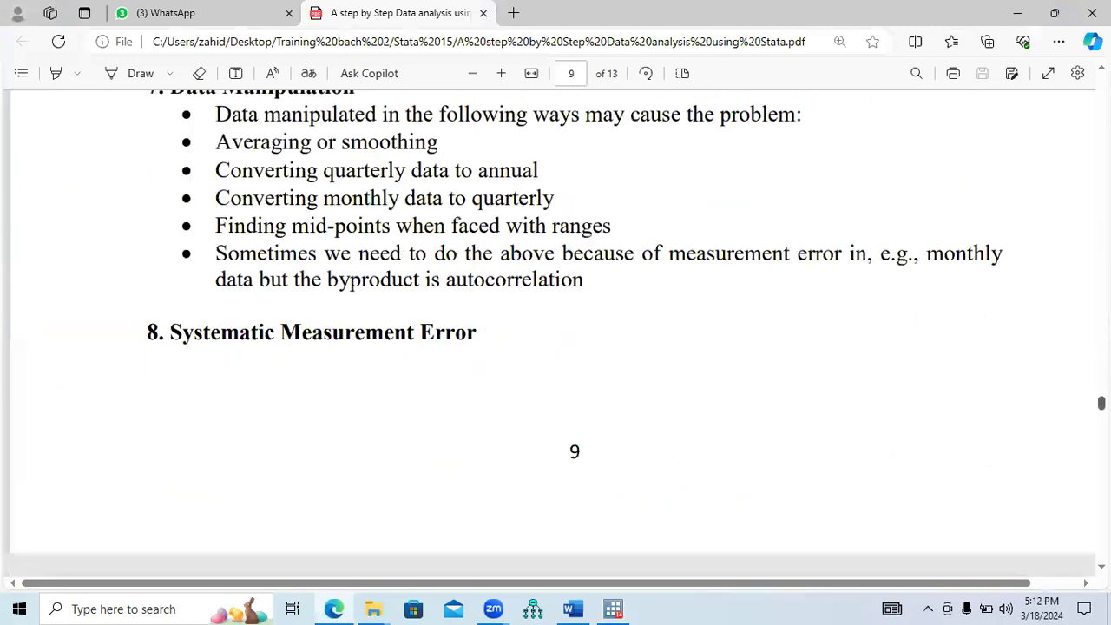
pyautogui.scroll(-15, 556, 339)
pyautogui.scroll(4, 556, 339)
pyautogui.scroll(3, 556, 338)
pyautogui.scroll(-10, 556, 339)
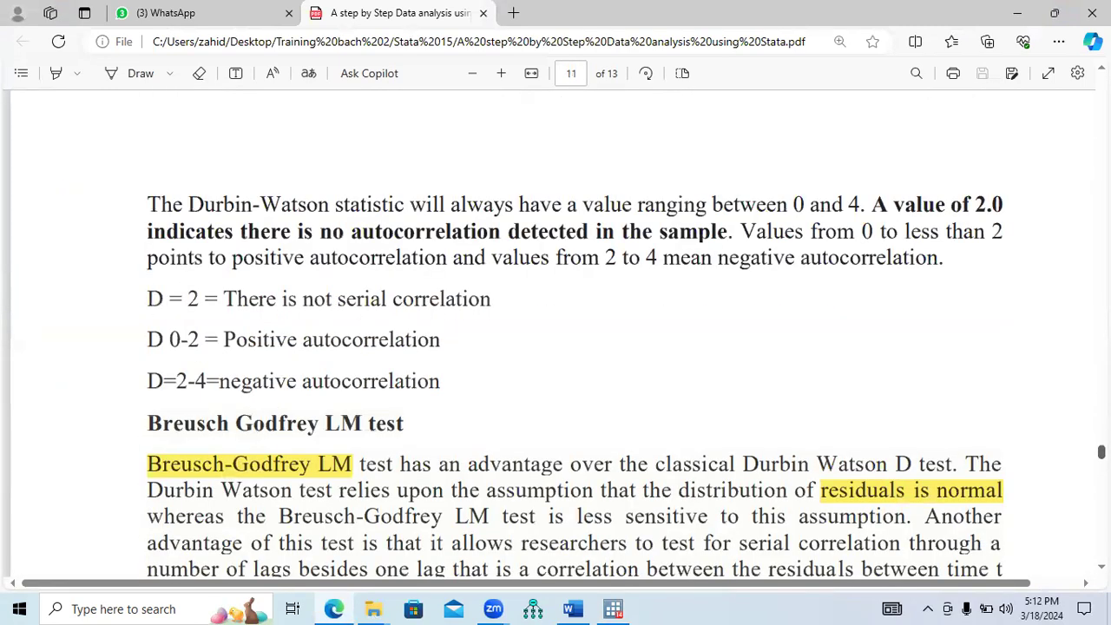
pyautogui.scroll(-5, 556, 339)
pyautogui.scroll(-10, 556, 339)
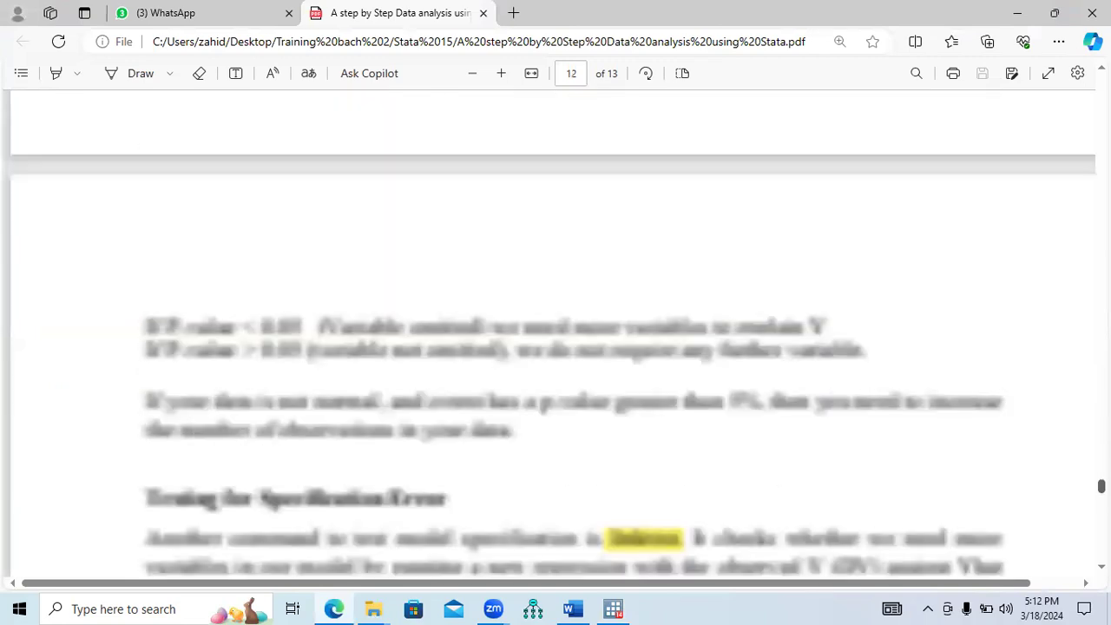